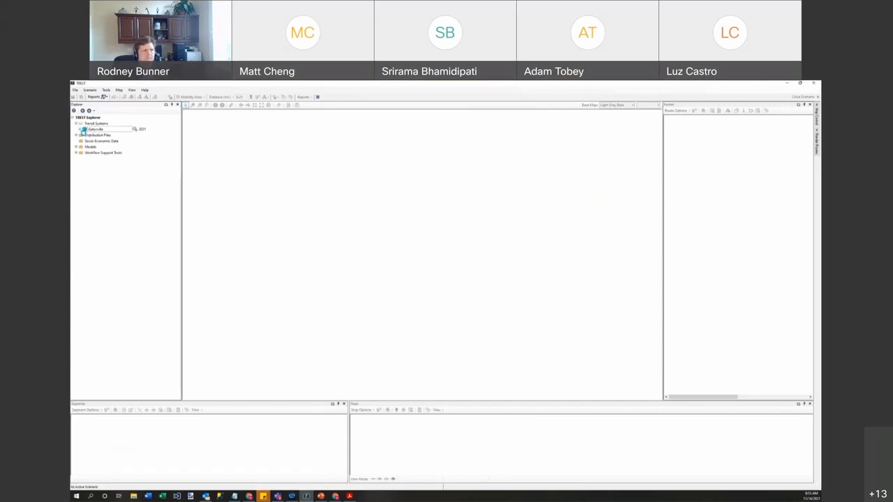
Open the Scenario Summary Tool for the Fall 2021 scenario of the Gatorville transit system.
{"action": "left_click", "coordinate": [81, 130]}
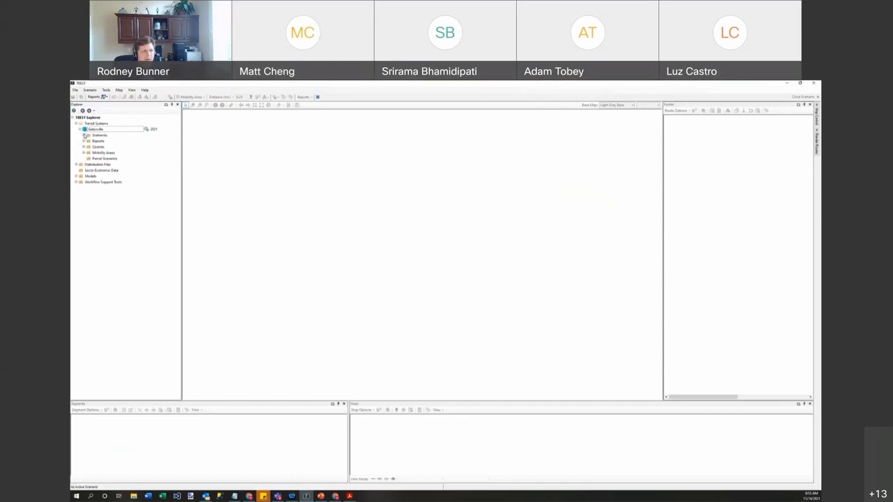
{"action": "left_click", "coordinate": [84, 136]}
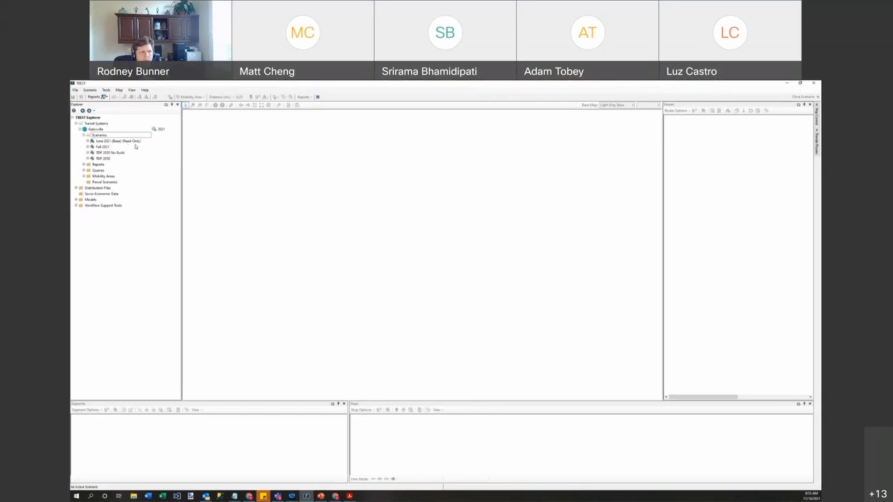
{"action": "left_click", "coordinate": [102, 147]}
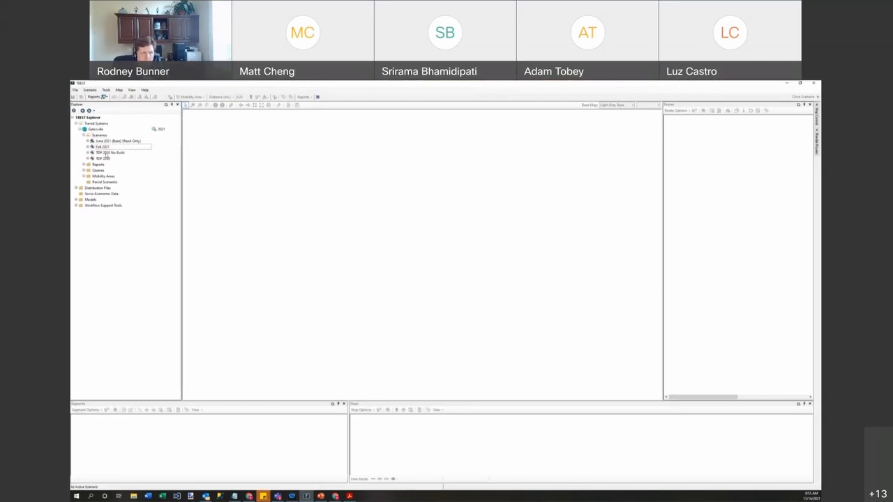
{"action": "left_click", "coordinate": [107, 160]}
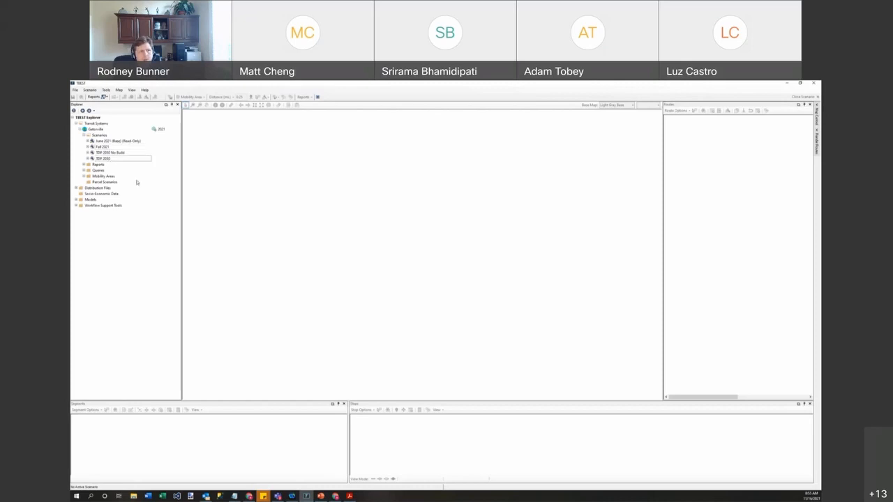
{"action": "left_click", "coordinate": [108, 147]}
{"action": "right_click", "coordinate": [111, 148]}
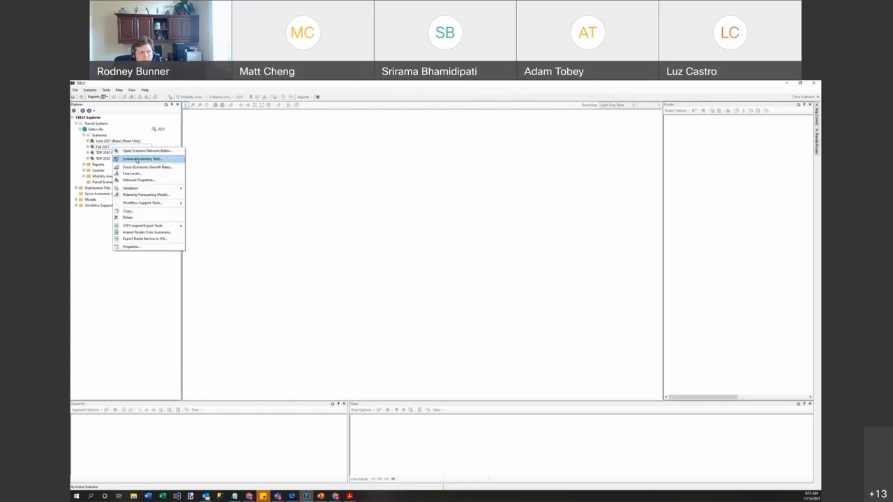
{"action": "left_click", "coordinate": [136, 160]}
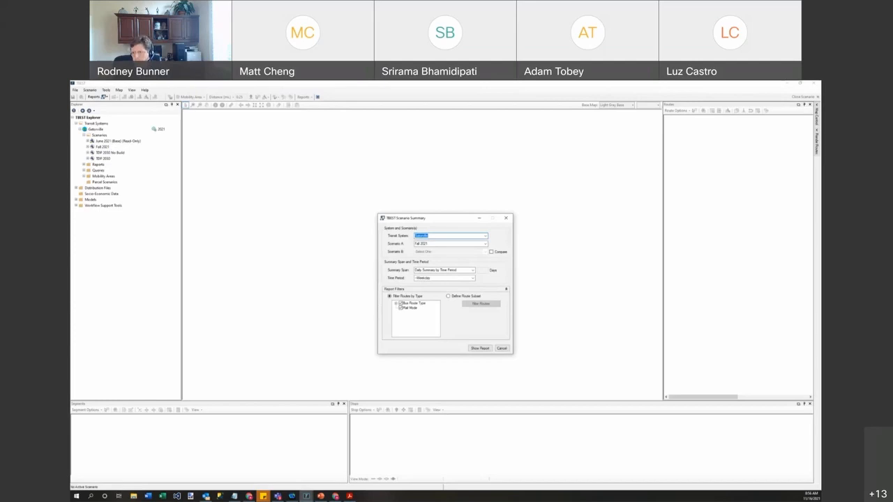
Enable scenario comparison and choose TDP 2030 as Scenario B.
{"action": "left_click", "coordinate": [491, 252]}
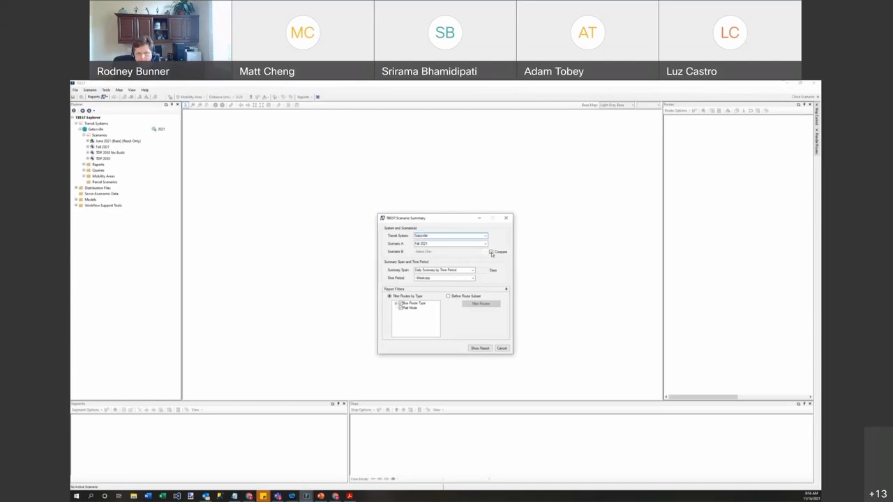
{"action": "left_click", "coordinate": [486, 252]}
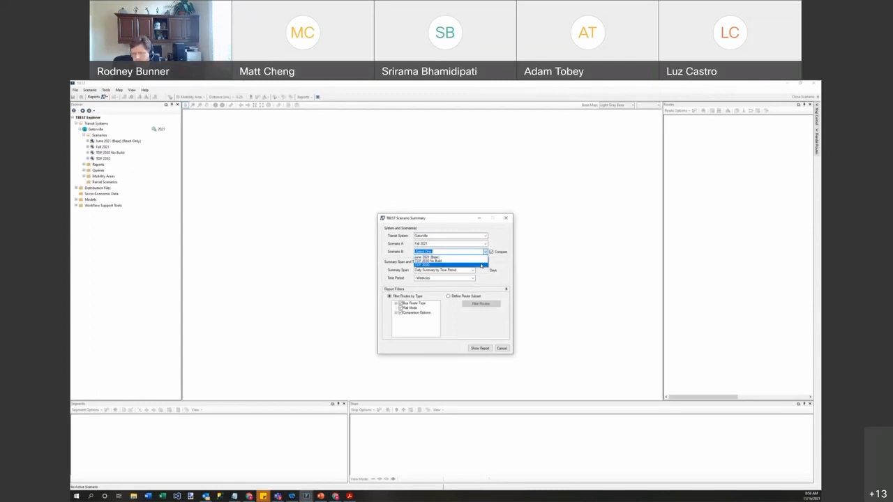
{"action": "left_click", "coordinate": [481, 265]}
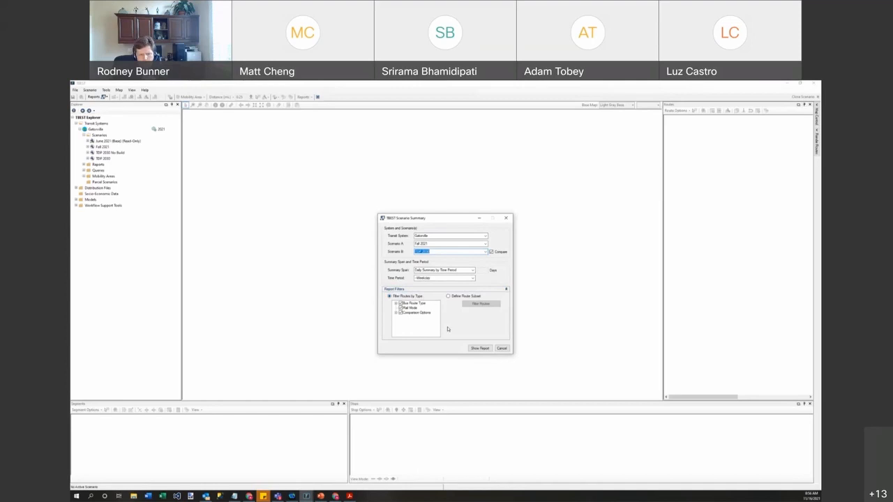
Examine the report filters for bus route types and the comparison options for matching, new and removed routes.
{"action": "left_click", "coordinate": [396, 305]}
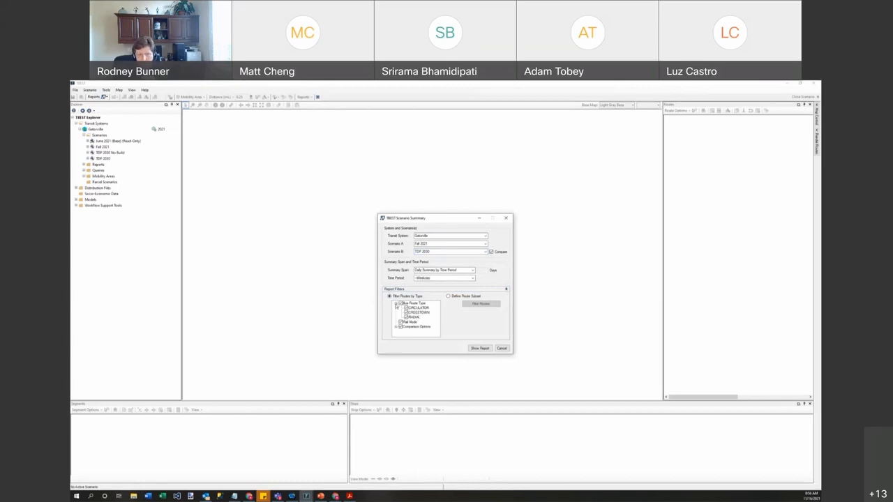
{"action": "left_click", "coordinate": [396, 304]}
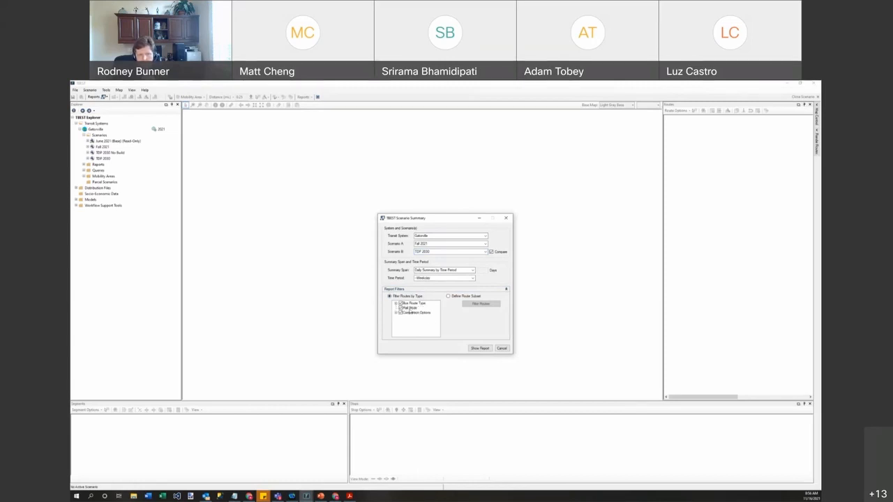
{"action": "left_click", "coordinate": [397, 313]}
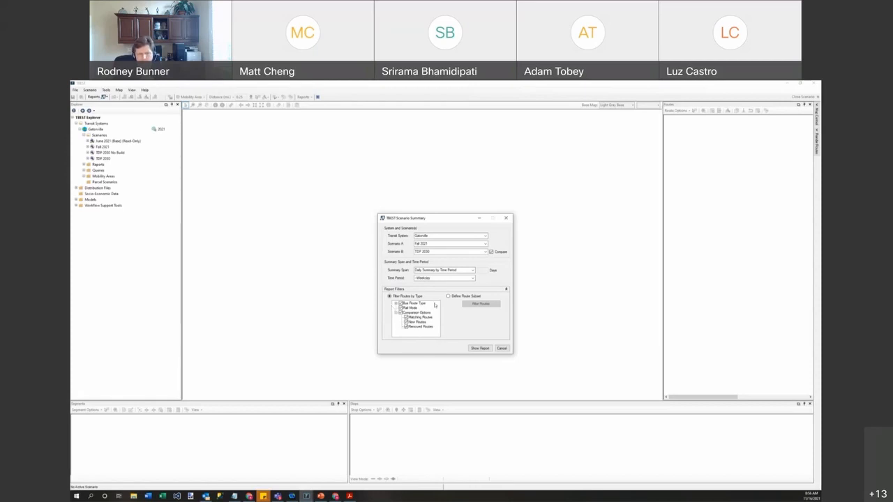
Examine the routes selectable under Define Route Subset, leaving none chosen, and return to Filter Routes by Type.
{"action": "left_click", "coordinate": [475, 296]}
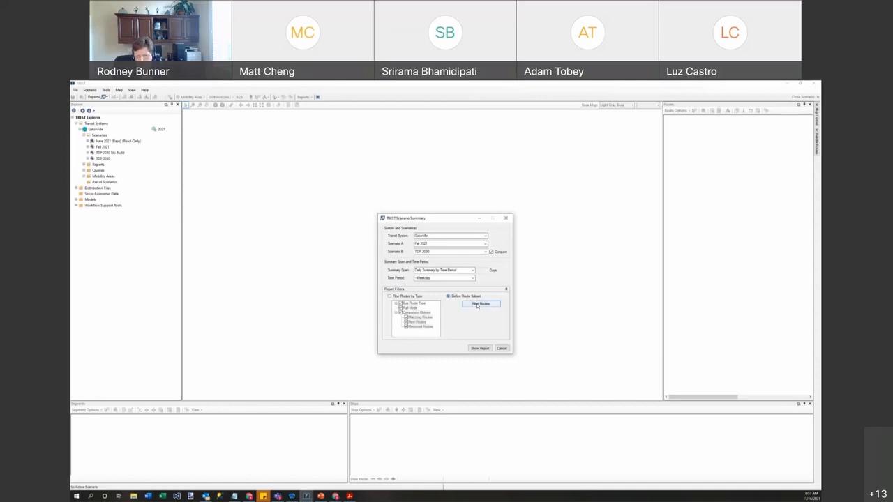
{"action": "left_click", "coordinate": [477, 304]}
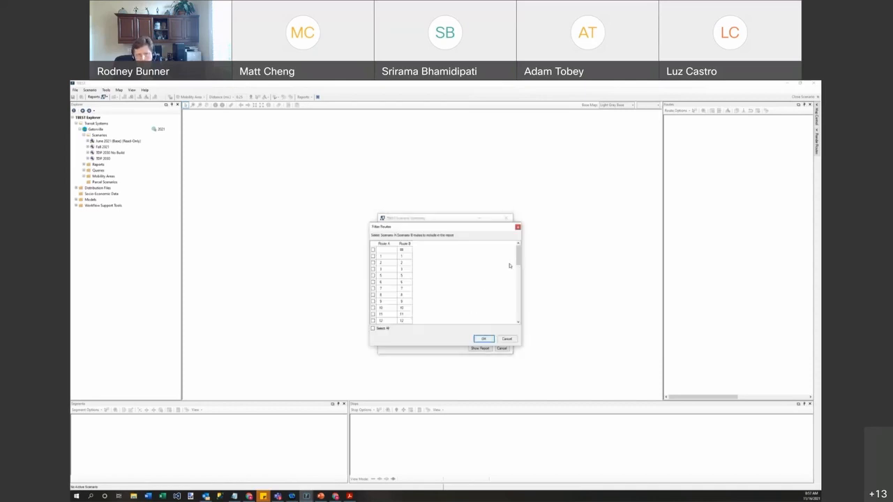
{"action": "left_click_drag", "start_coordinate": [520, 257], "coordinate": [518, 230]}
{"action": "left_click", "coordinate": [518, 228]}
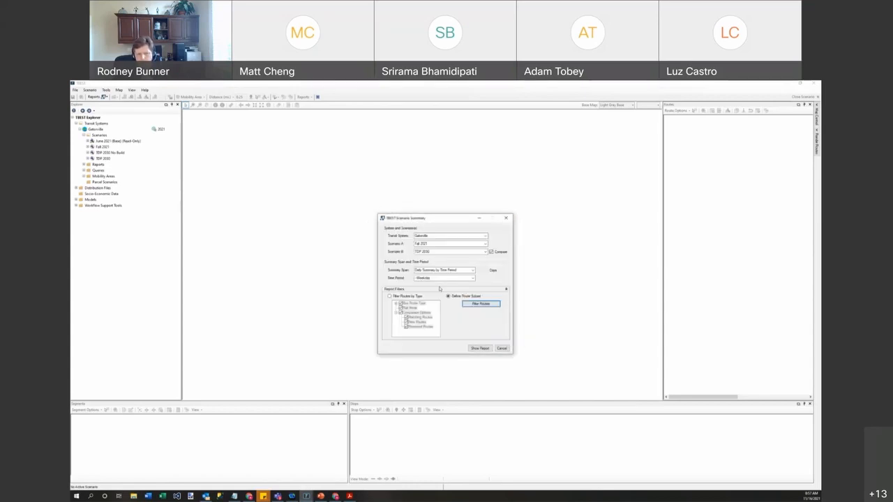
{"action": "left_click", "coordinate": [416, 296]}
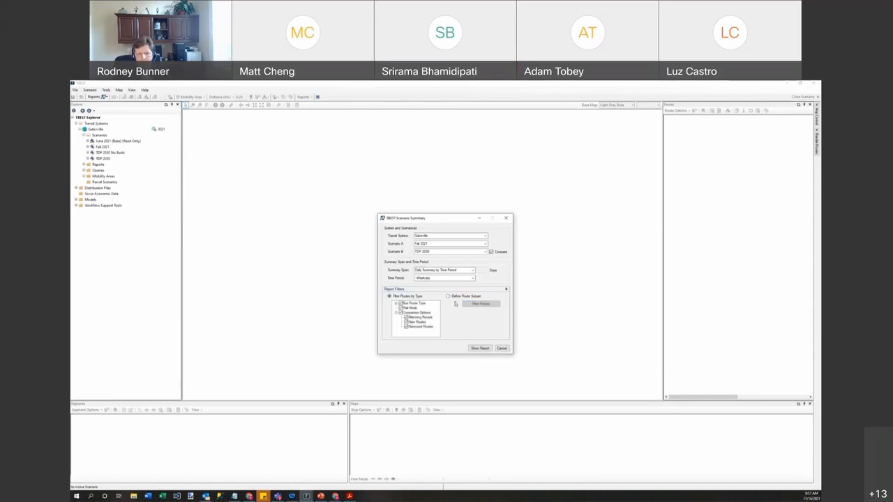
Generate the scenario comparison report and enlarge its window to fit more route rows.
{"action": "left_click", "coordinate": [480, 348]}
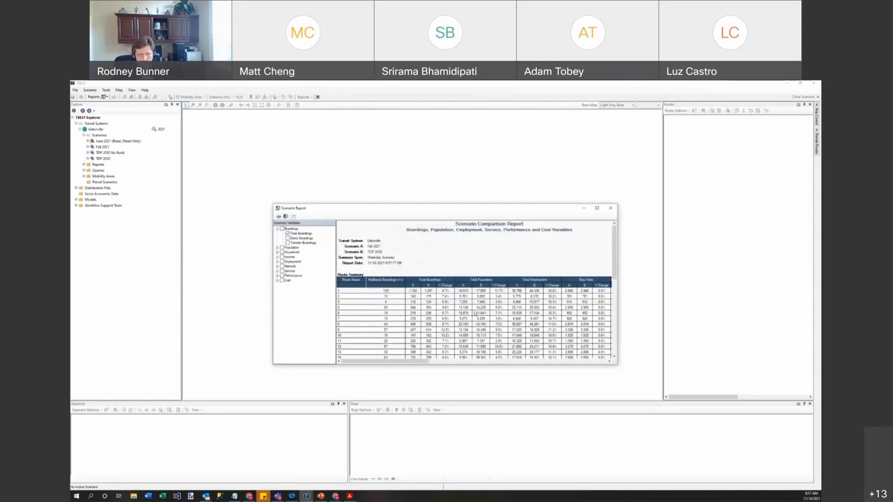
{"action": "left_click_drag", "start_coordinate": [273, 203], "coordinate": [232, 132]}
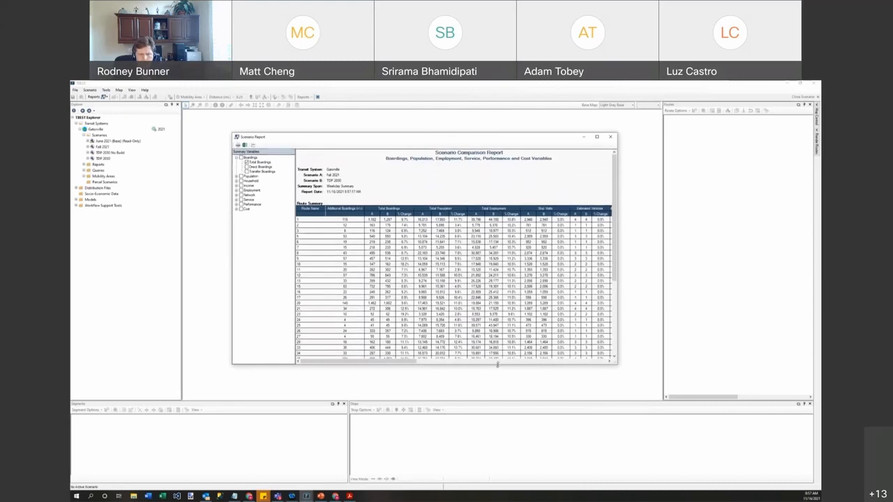
{"action": "left_click_drag", "start_coordinate": [498, 363], "coordinate": [511, 460]}
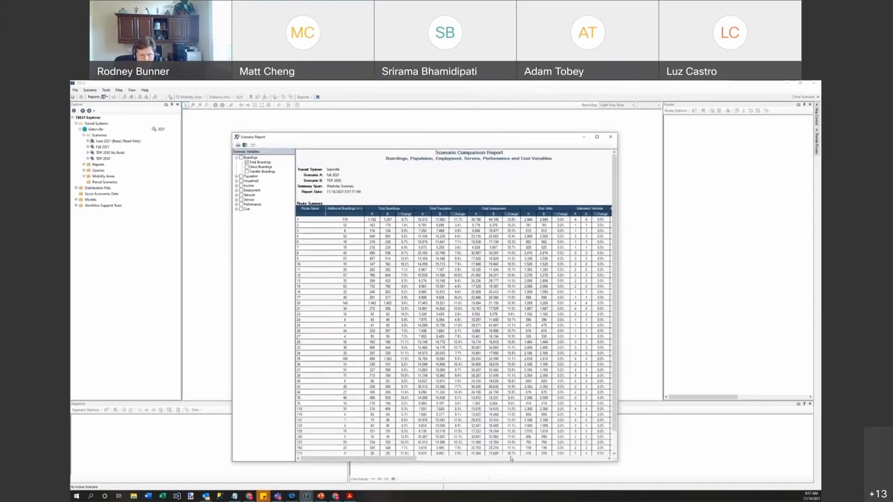
Examine the report's Scenario A and B entries and the route rows down to the new routes and totals.
{"action": "left_click", "coordinate": [560, 365]}
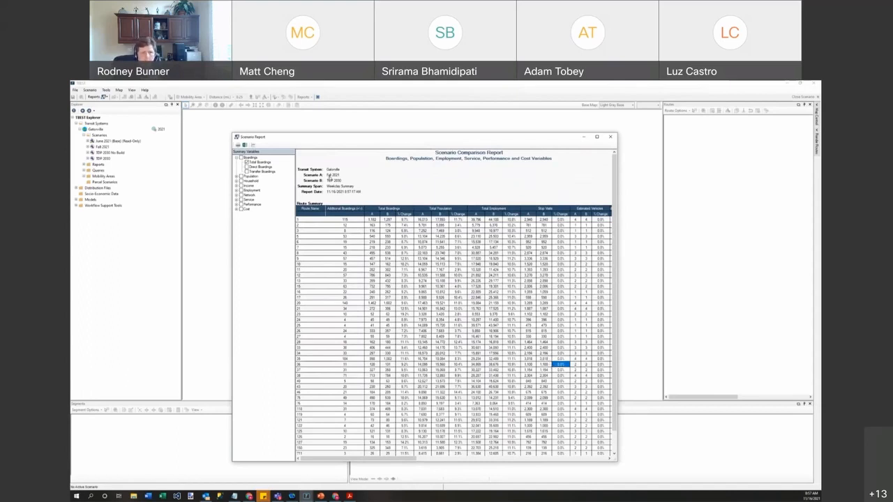
{"action": "left_click", "coordinate": [329, 177]}
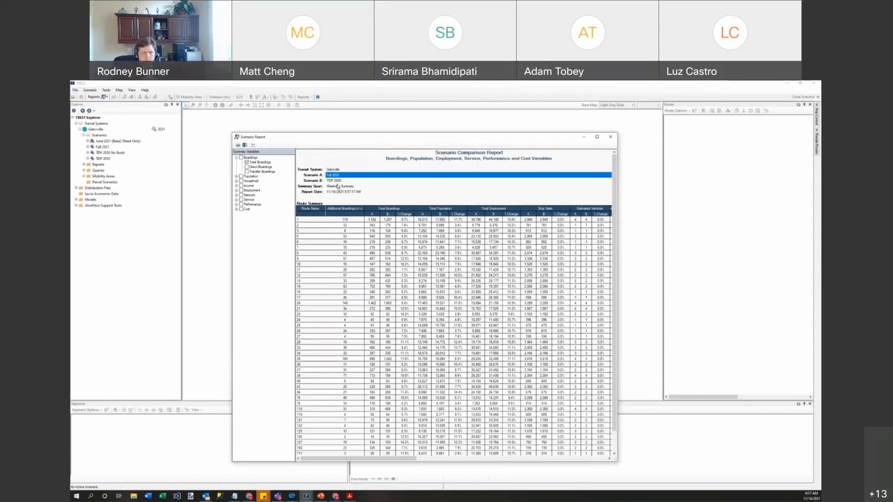
{"action": "left_click", "coordinate": [338, 180]}
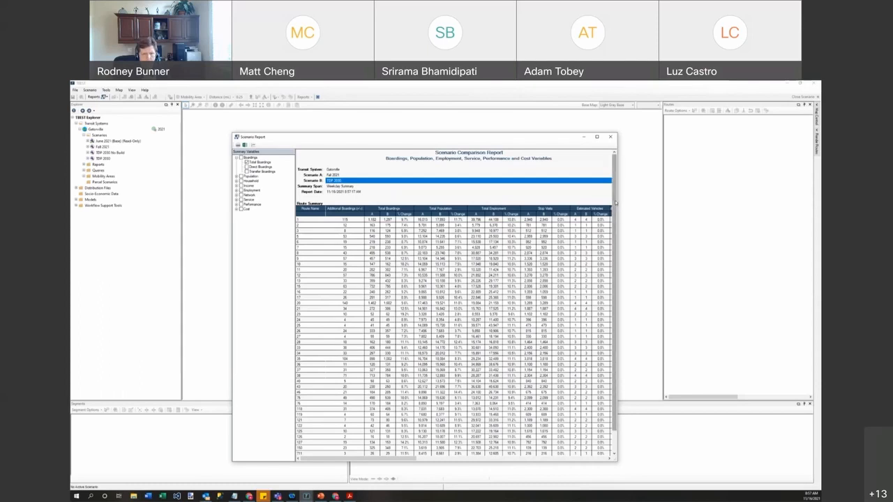
{"action": "scroll", "coordinate": [616, 202], "scroll_direction": "down", "scroll_amount": 2}
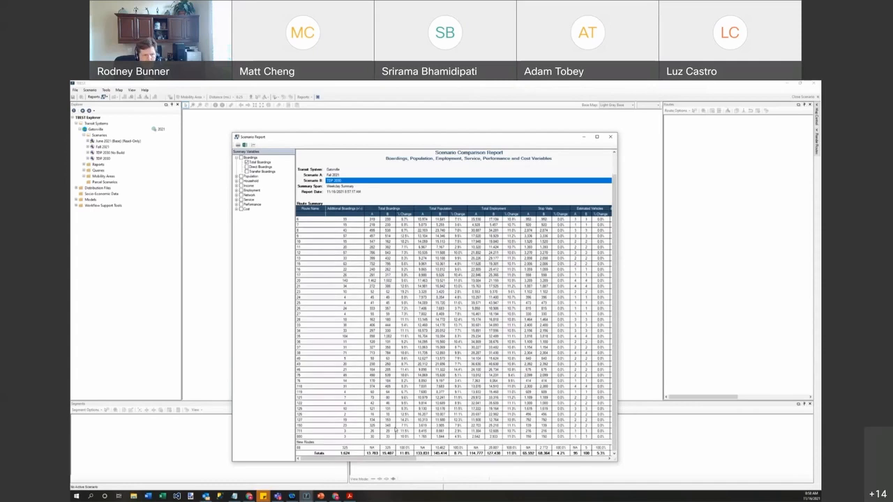
{"action": "scroll", "coordinate": [396, 430], "scroll_direction": "up", "scroll_amount": 2}
{"action": "scroll", "coordinate": [395, 430], "scroll_direction": "down", "scroll_amount": 2}
Compare the percent changes in boardings, population, employment and stop visits between the totals row and individual routes.
{"action": "left_click", "coordinate": [406, 454]}
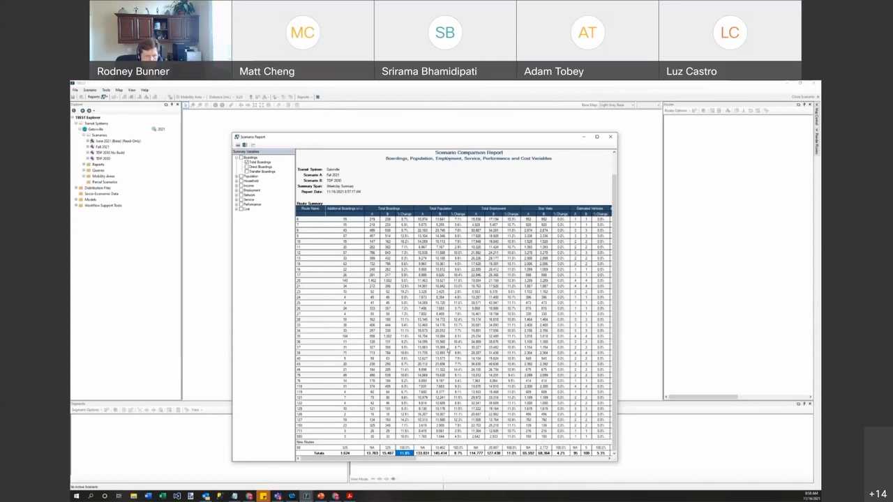
{"action": "left_click", "coordinate": [441, 348]}
{"action": "left_click", "coordinate": [457, 454]}
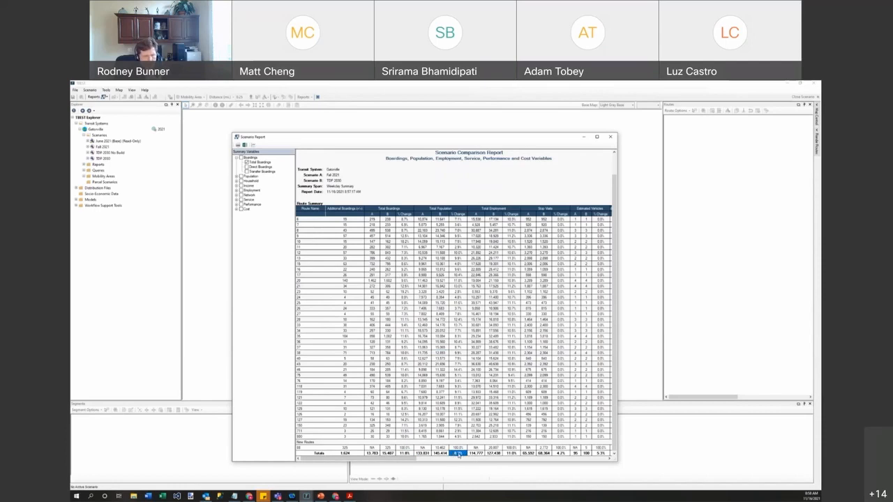
{"action": "left_click", "coordinate": [512, 454]}
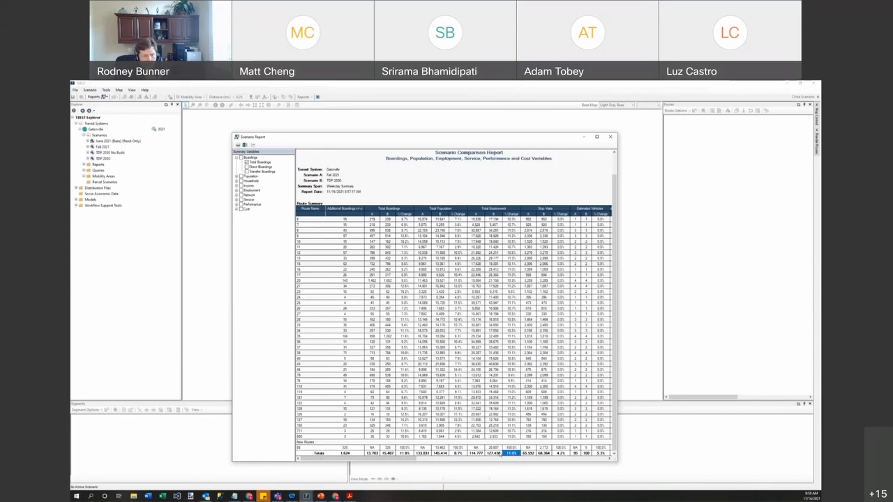
{"action": "left_click", "coordinate": [406, 453]}
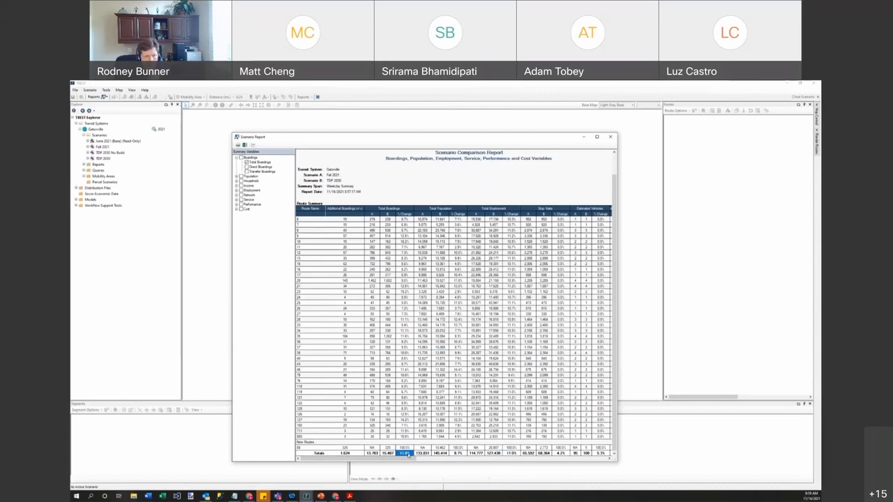
{"action": "left_click", "coordinate": [512, 454]}
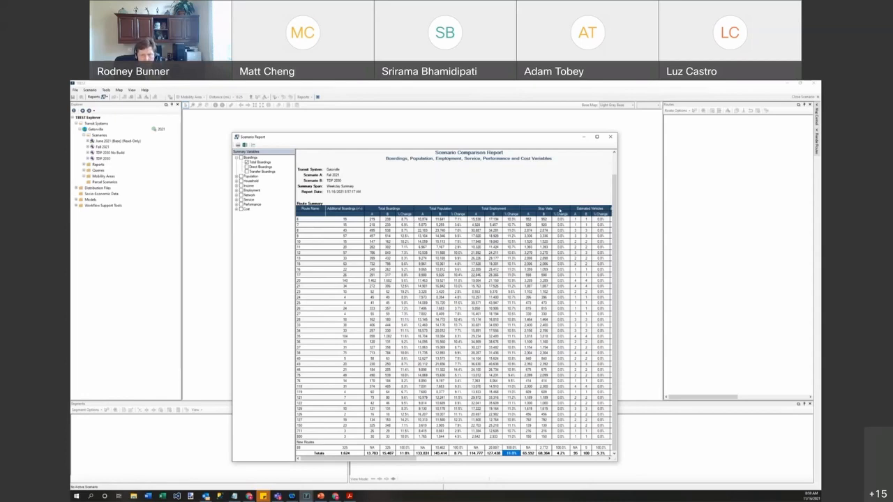
{"action": "scroll", "coordinate": [567, 335], "scroll_direction": "up", "scroll_amount": 2}
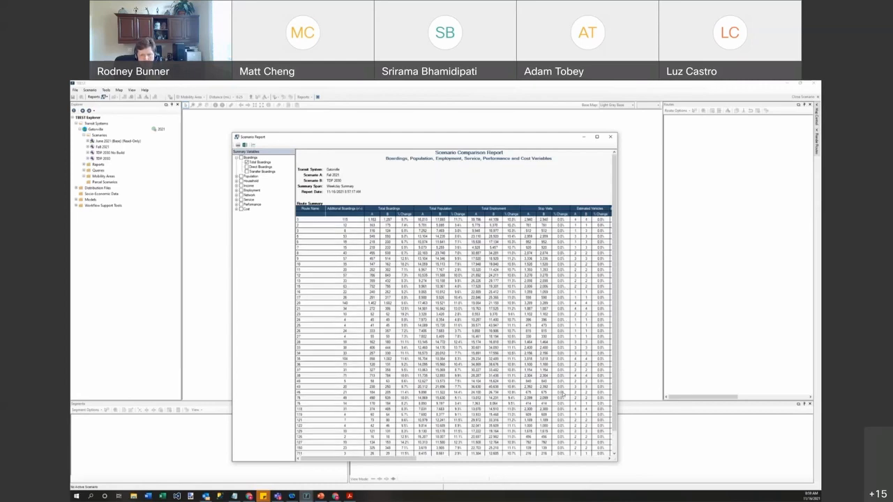
{"action": "scroll", "coordinate": [542, 410], "scroll_direction": "down", "scroll_amount": 2}
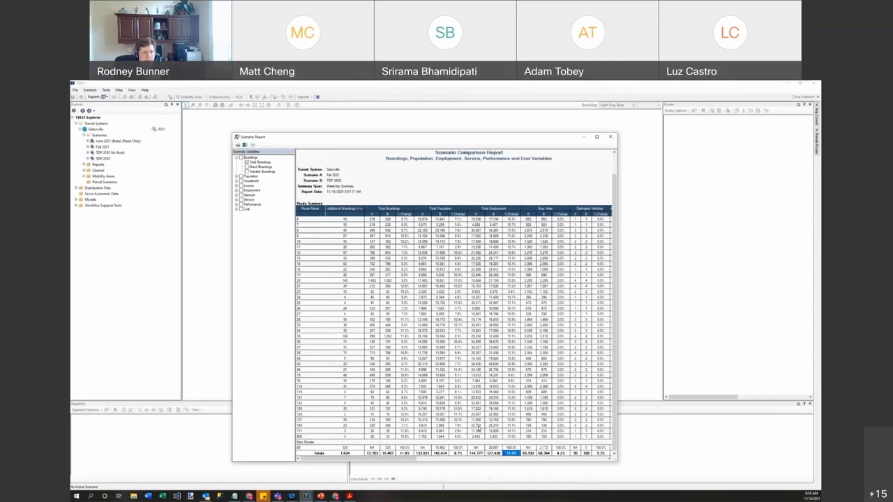
{"action": "left_click", "coordinate": [476, 386]}
{"action": "left_click", "coordinate": [512, 353]}
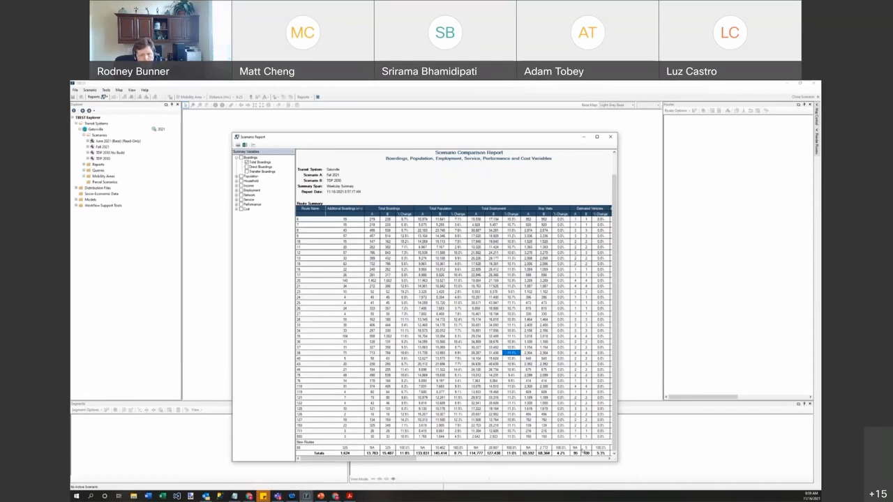
Widen the report window and examine the remaining service, performance and route cost columns.
{"action": "left_click_drag", "start_coordinate": [618, 412], "coordinate": [730, 412]}
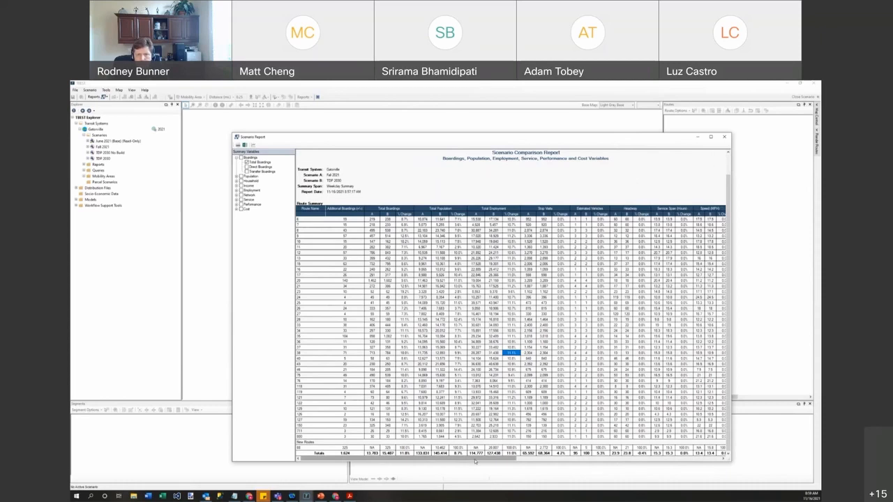
{"action": "left_click_drag", "start_coordinate": [475, 461], "coordinate": [510, 461]}
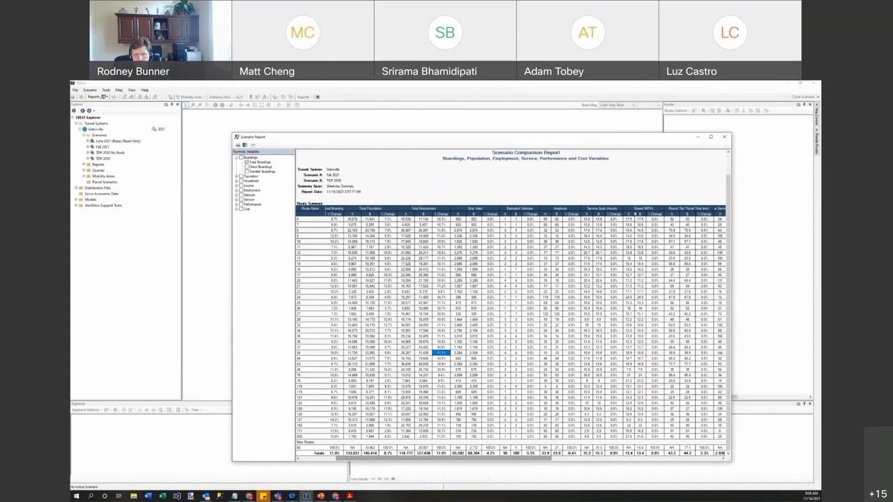
{"action": "left_click_drag", "start_coordinate": [546, 461], "coordinate": [703, 471]}
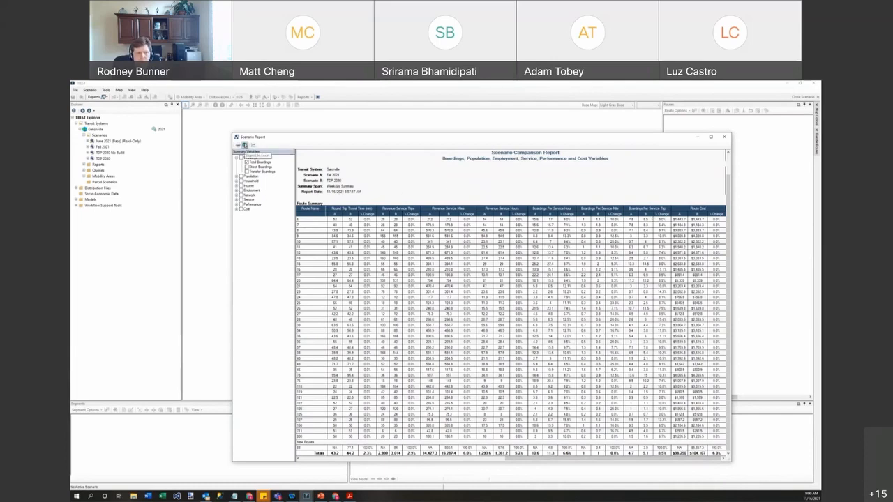
Export the scenario comparison report to Excel and check the new route's additional boardings in the report.
{"action": "left_click", "coordinate": [244, 144]}
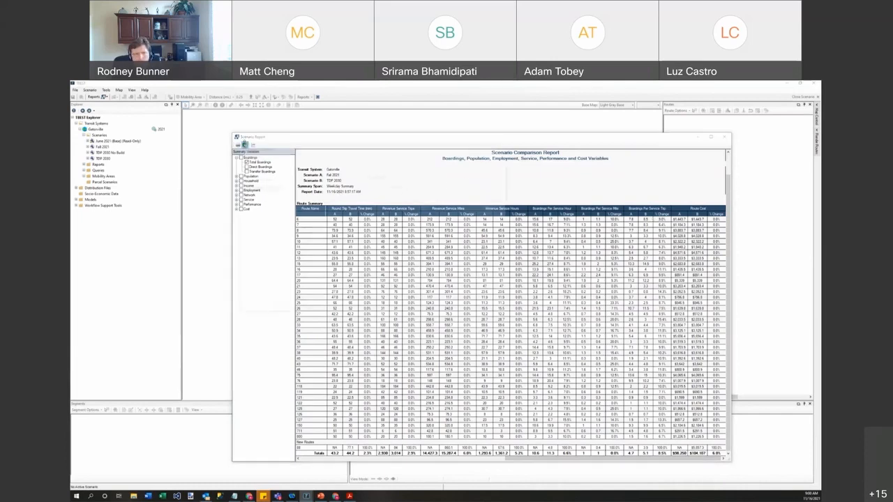
{"action": "left_click", "coordinate": [508, 146]}
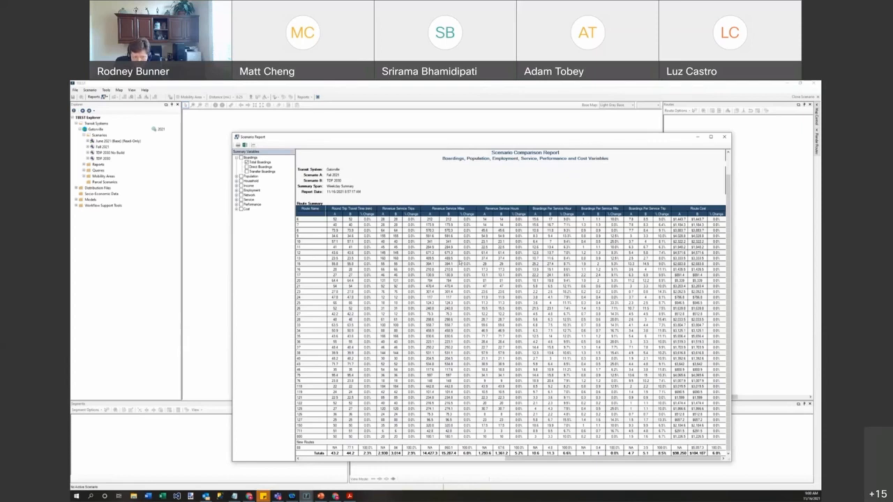
{"action": "left_click", "coordinate": [316, 456]}
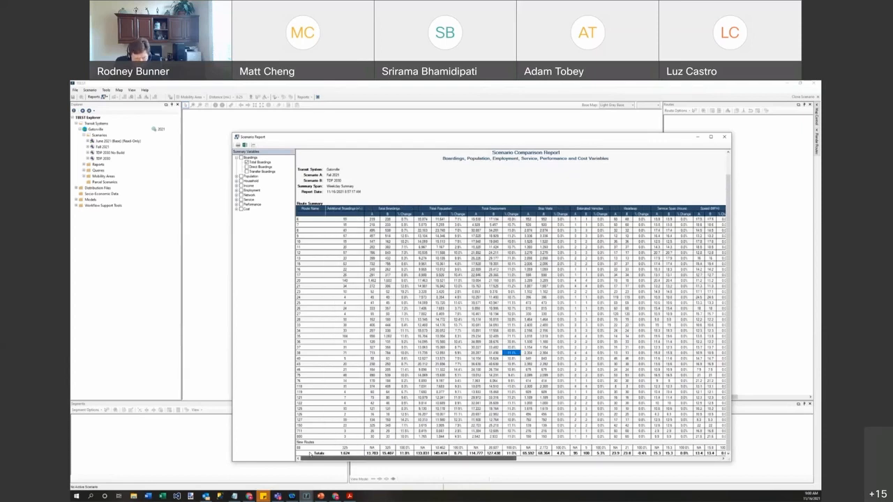
{"action": "left_click", "coordinate": [352, 448]}
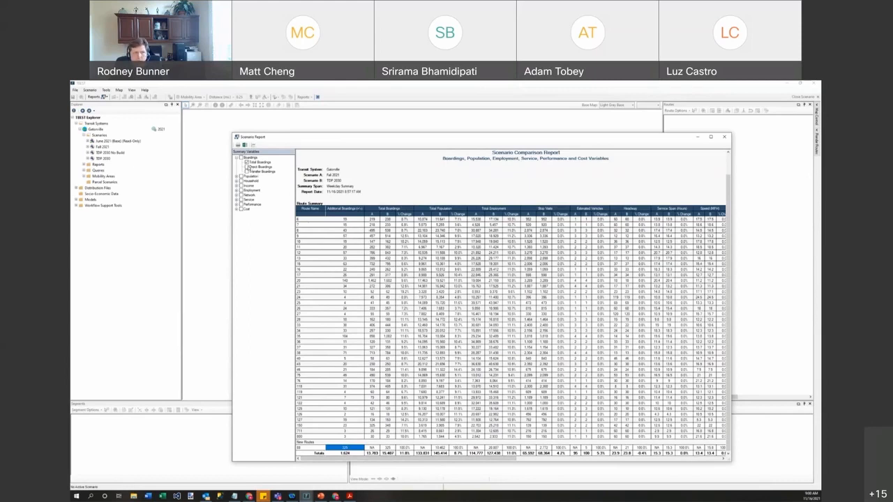
Add Transfer Boardings and Direct Boardings to the report and check the new route's Scenario B values for both.
{"action": "left_click", "coordinate": [247, 167]}
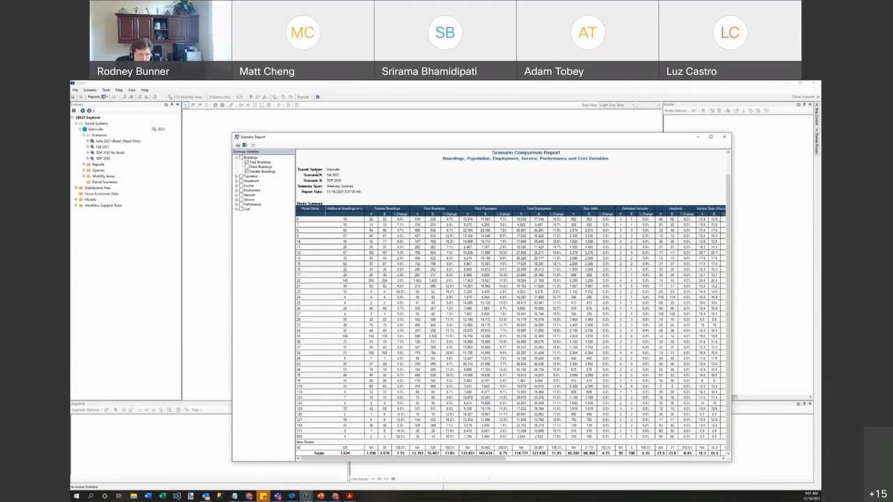
{"action": "left_click", "coordinate": [247, 167]}
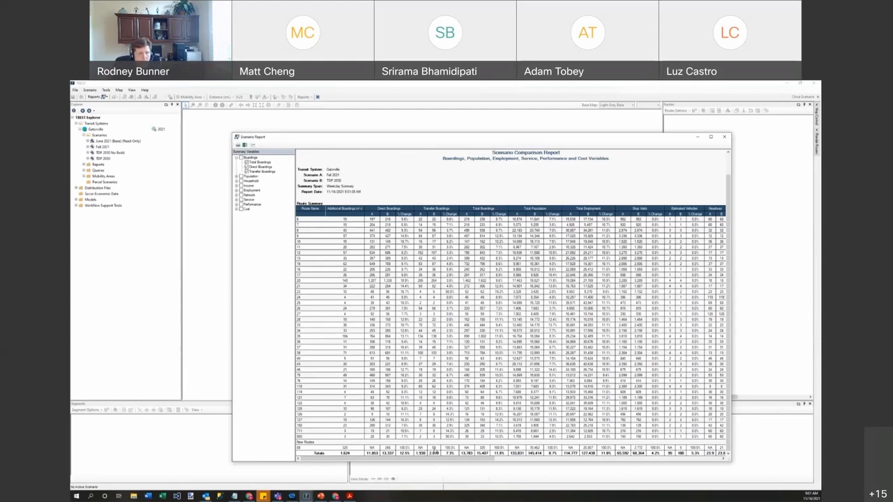
{"action": "left_click", "coordinate": [434, 448]}
{"action": "left_click", "coordinate": [388, 448]}
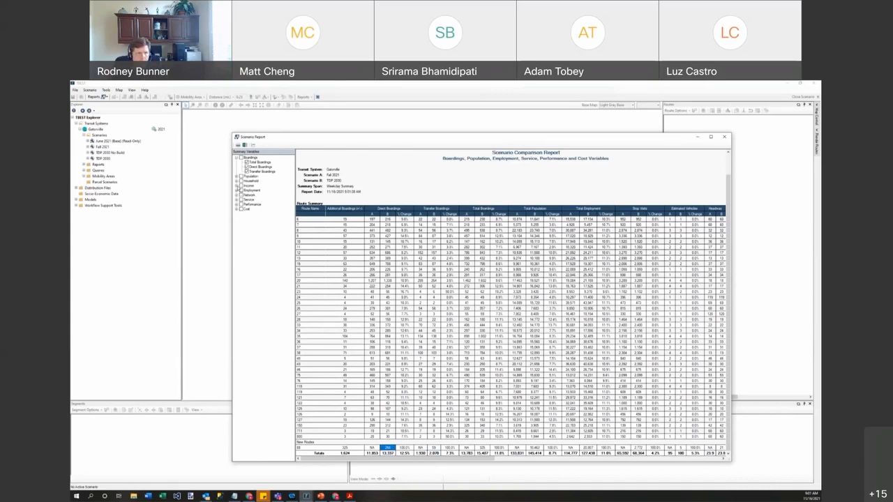
Add Median HH Income to the report and compare the new route's income with the Scenario A and B totals.
{"action": "left_click", "coordinate": [237, 186]}
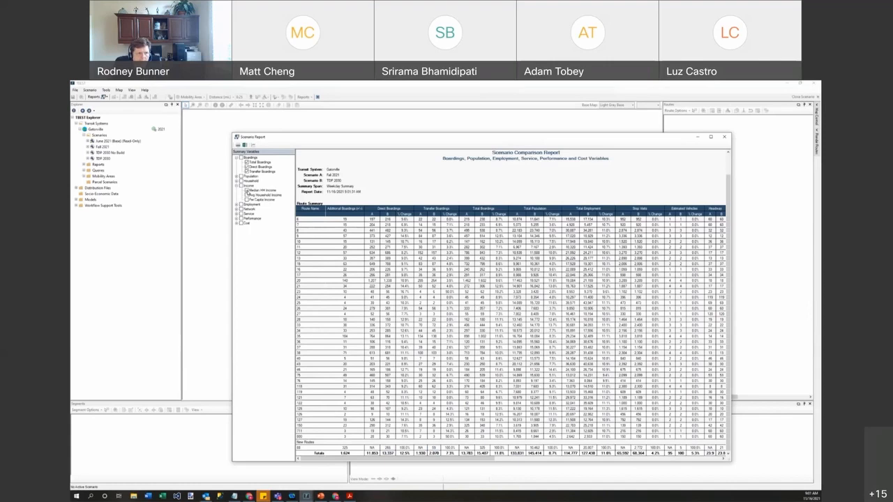
{"action": "left_click", "coordinate": [246, 190]}
{"action": "mouse_move", "coordinate": [488, 461]}
{"action": "left_mouse_down"}
{"action": "mouse_move", "coordinate": [698, 465]}
{"action": "mouse_move", "coordinate": [497, 461]}
{"action": "left_mouse_up"}
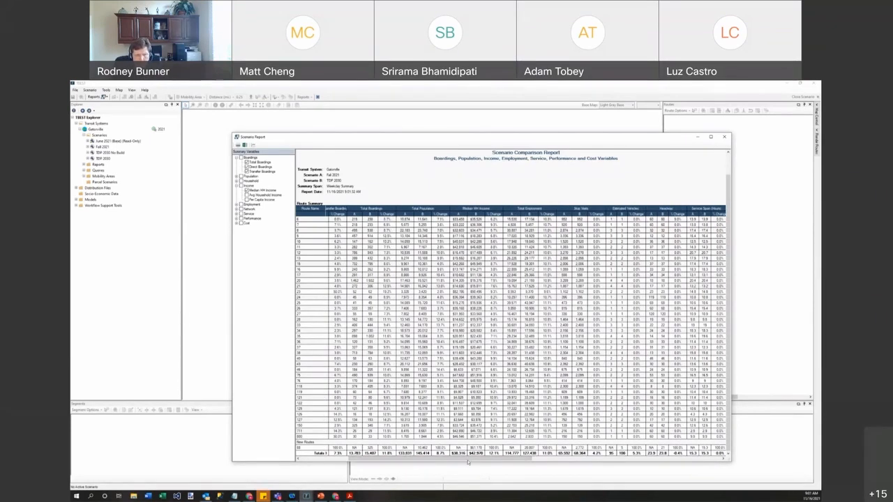
{"action": "left_click", "coordinate": [475, 448]}
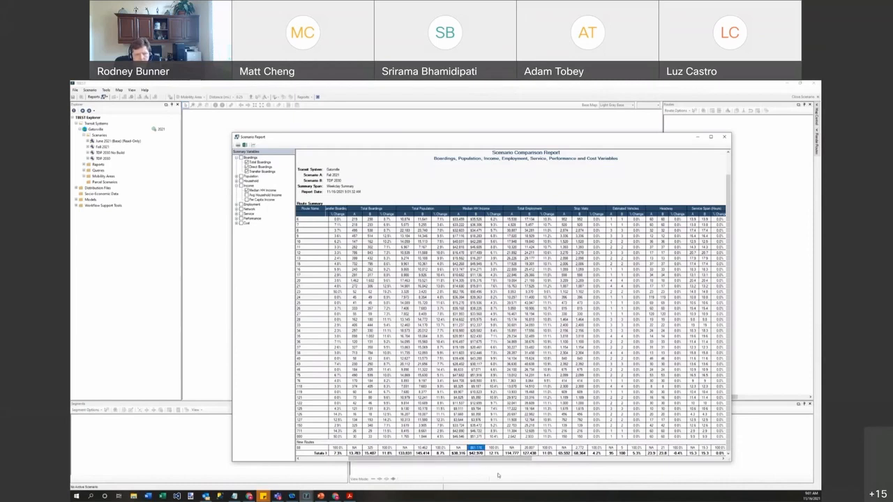
{"action": "left_click", "coordinate": [482, 453]}
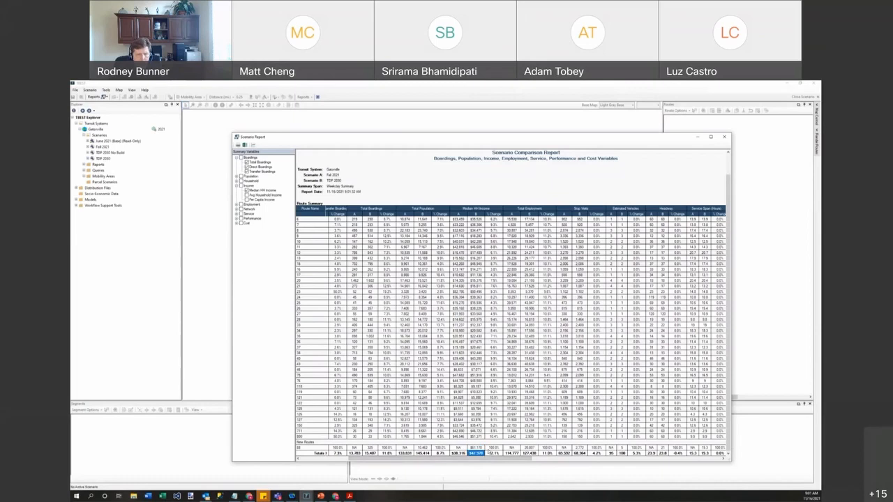
{"action": "left_click", "coordinate": [460, 455]}
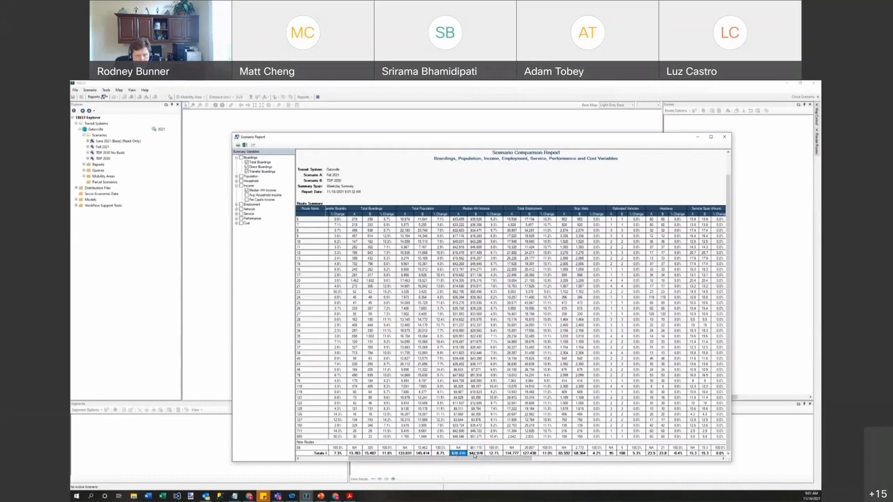
{"action": "left_click", "coordinate": [475, 454]}
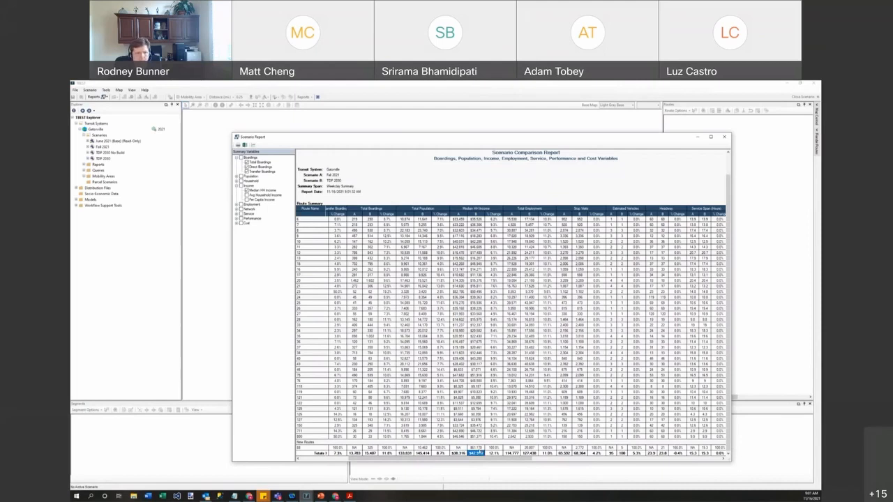
{"action": "left_click", "coordinate": [477, 448]}
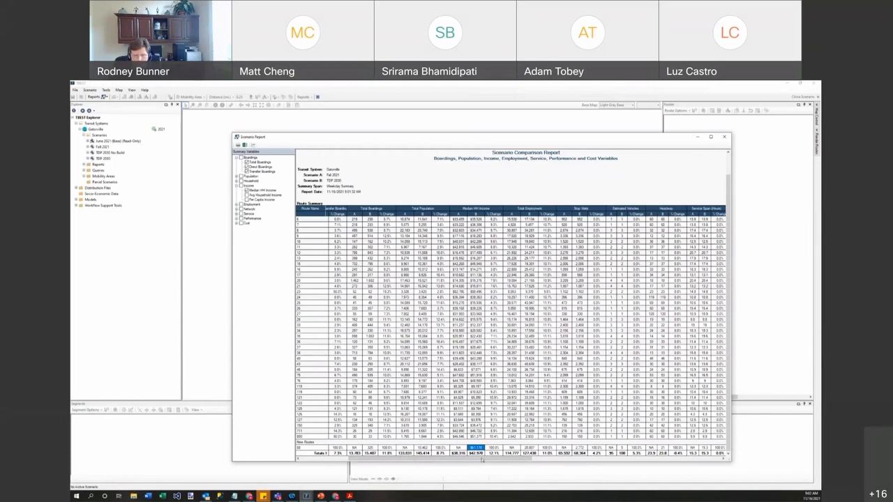
Examine the new route's revenue service trips and revenue service miles for Scenario B.
{"action": "left_click_drag", "start_coordinate": [460, 460], "coordinate": [597, 463]}
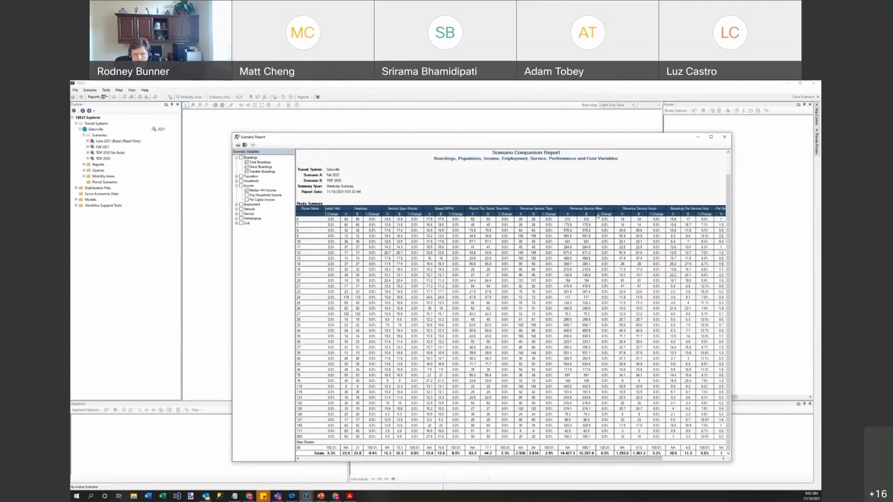
{"action": "left_click", "coordinate": [534, 448]}
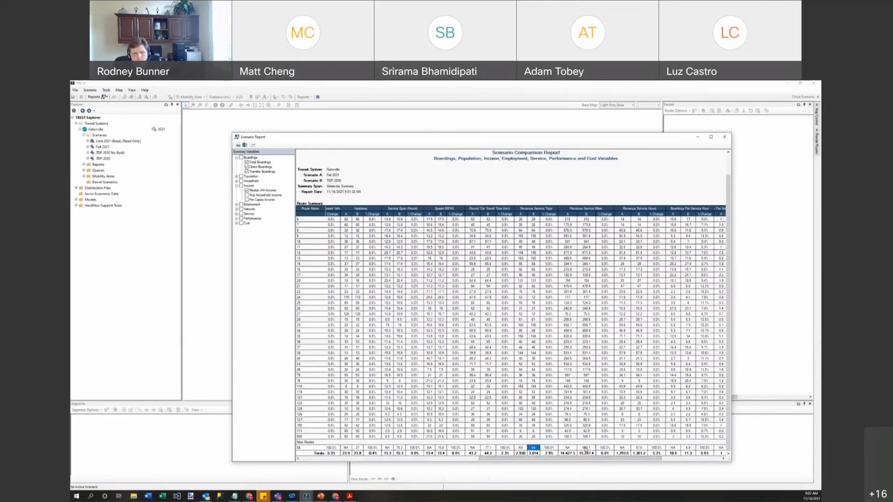
{"action": "left_click", "coordinate": [586, 448]}
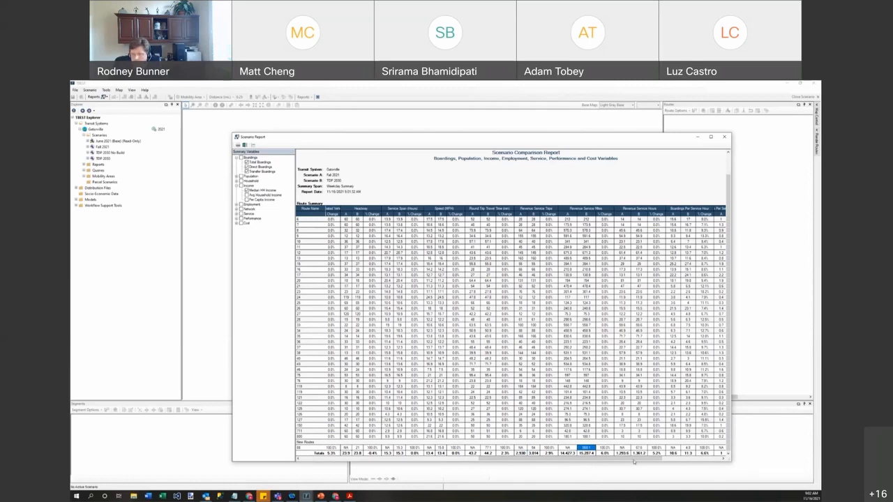
{"action": "left_click_drag", "start_coordinate": [533, 462], "coordinate": [620, 468]}
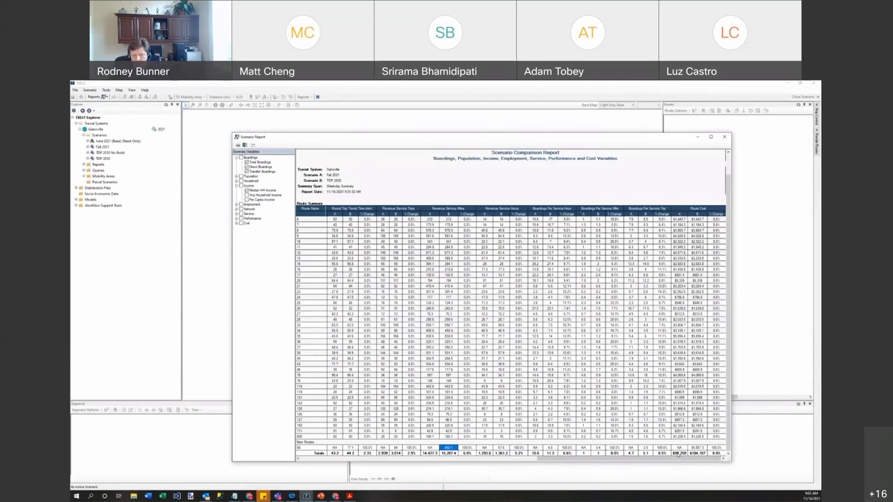
Compare the new route's boardings per service trip and per service hour with the other routes and the totals row.
{"action": "left_click_drag", "start_coordinate": [666, 225], "coordinate": [681, 345]}
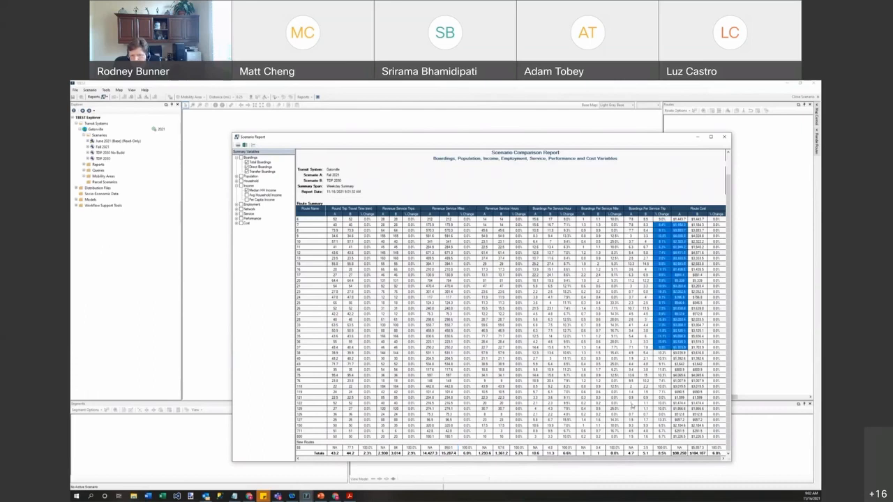
{"action": "left_click_drag", "start_coordinate": [645, 381], "coordinate": [647, 448]}
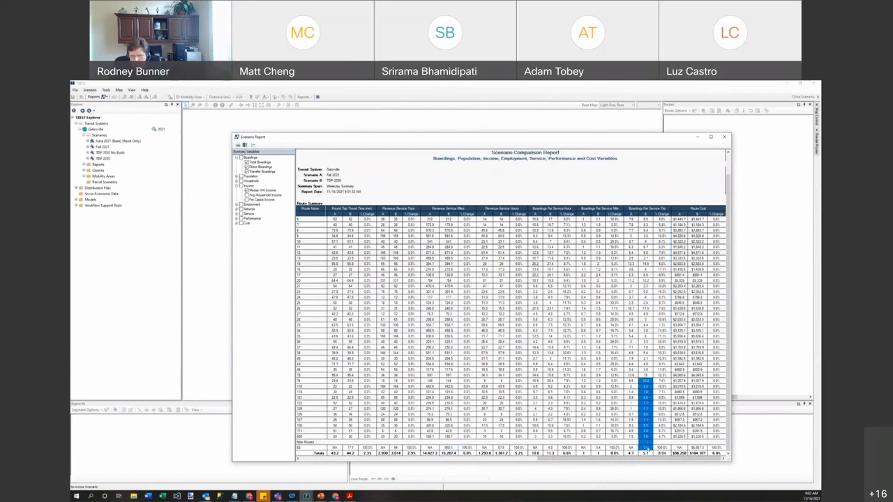
{"action": "left_click", "coordinate": [646, 449]}
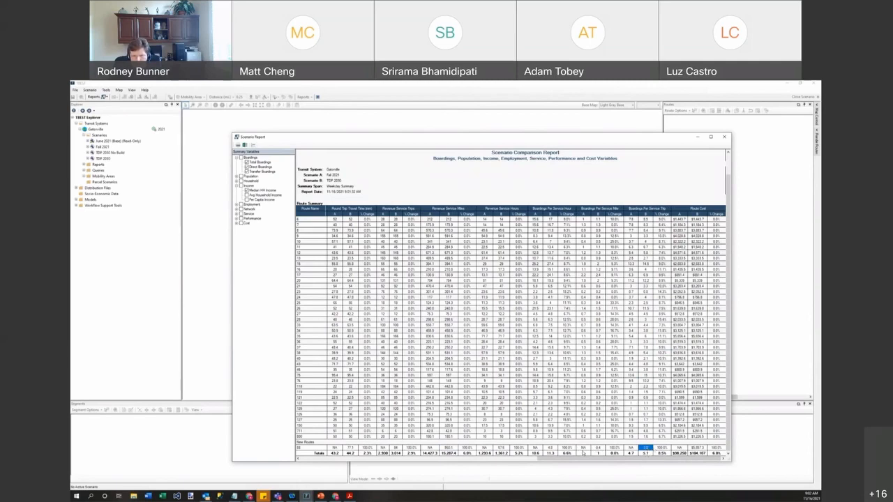
{"action": "left_click", "coordinate": [550, 448]}
{"action": "left_click", "coordinate": [553, 454]}
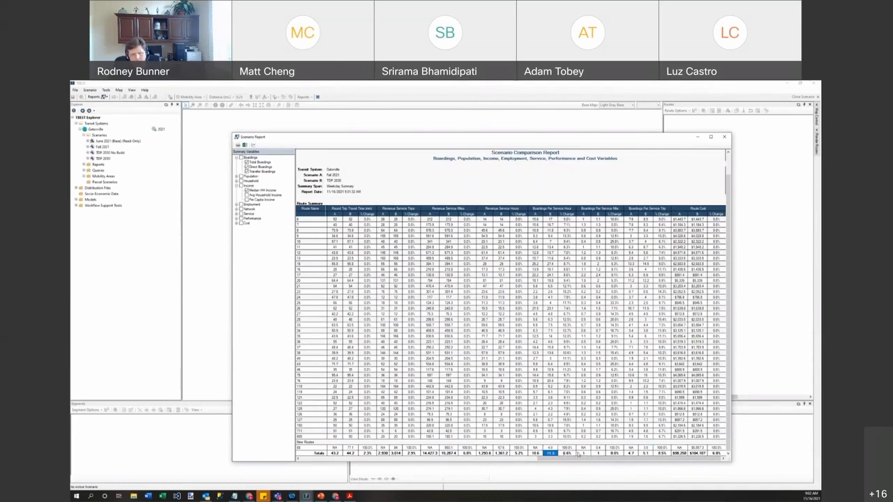
{"action": "left_click", "coordinate": [550, 448]}
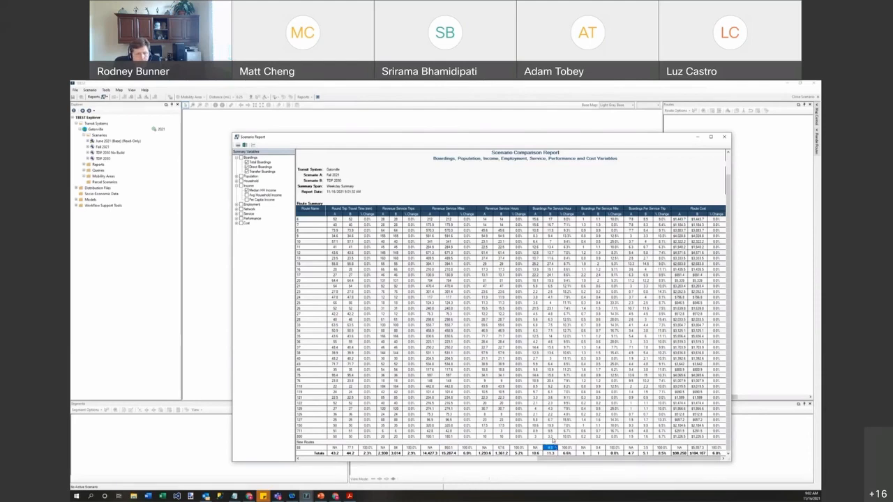
{"action": "left_click", "coordinate": [645, 448]}
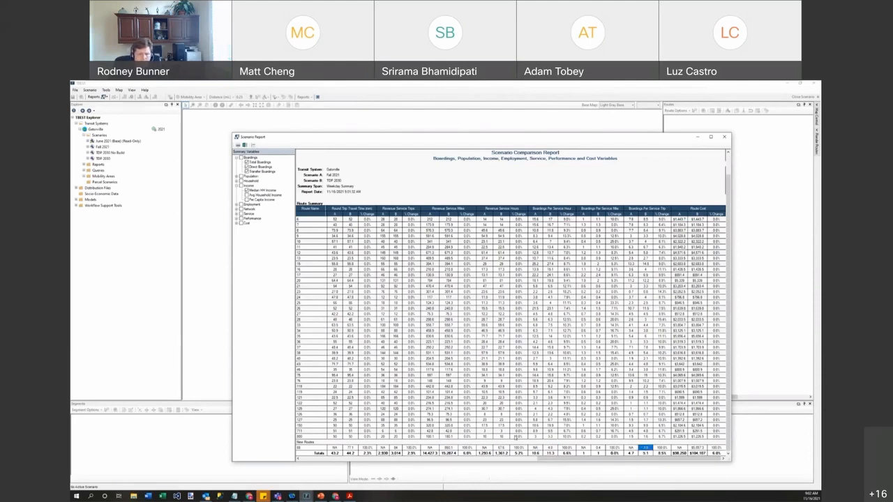
{"action": "left_click", "coordinate": [550, 448]}
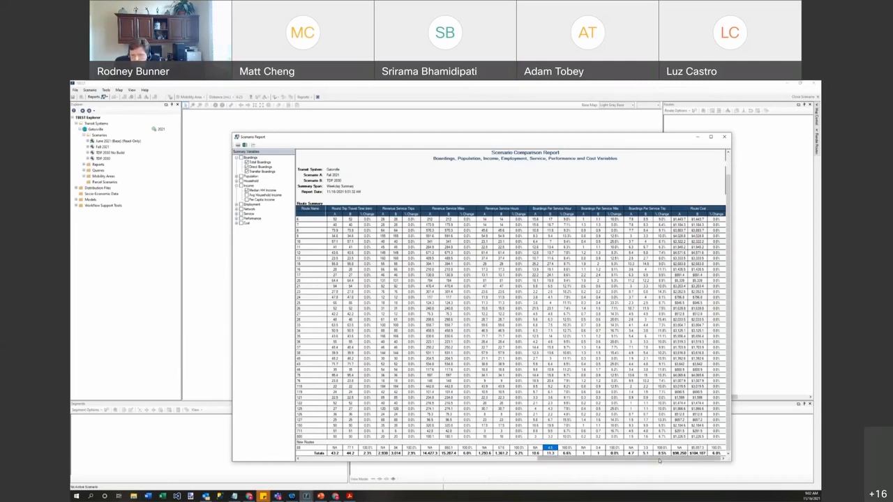
Examine the percent change in total route cost, the Scenario B total and the new route's cost.
{"action": "left_click", "coordinate": [716, 453]}
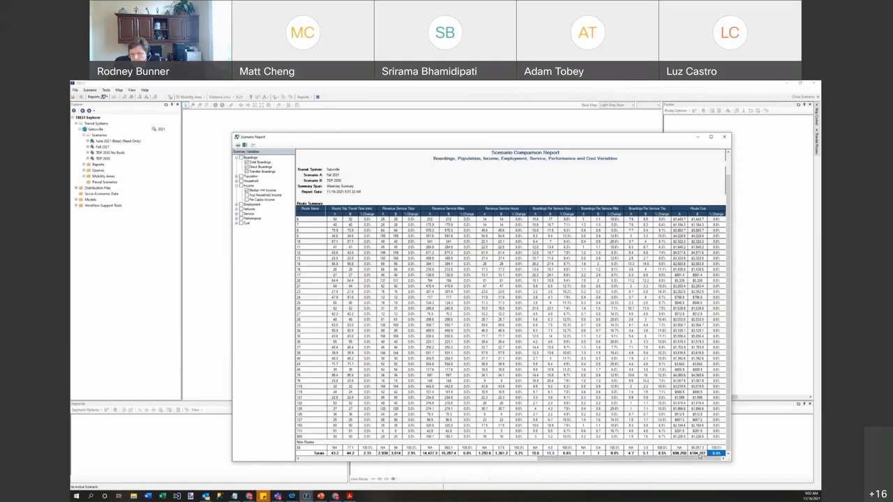
{"action": "left_click", "coordinate": [700, 453]}
{"action": "key", "text": "Up"}
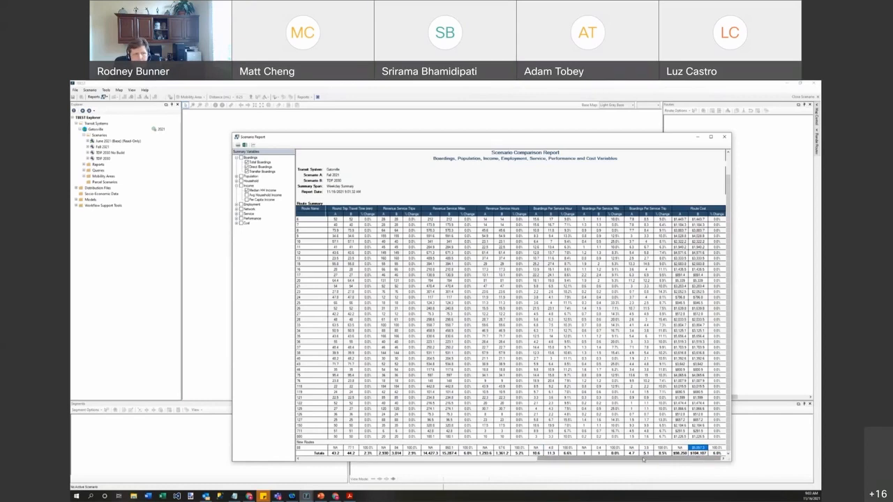
Open the scenario summary chart from the report and enlarge it to full screen.
{"action": "left_click_drag", "start_coordinate": [701, 459], "coordinate": [426, 459]}
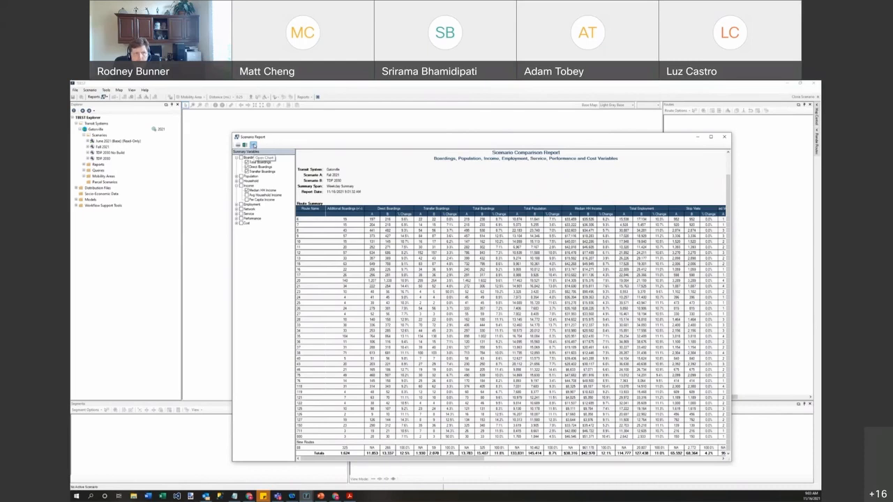
{"action": "left_click", "coordinate": [254, 146]}
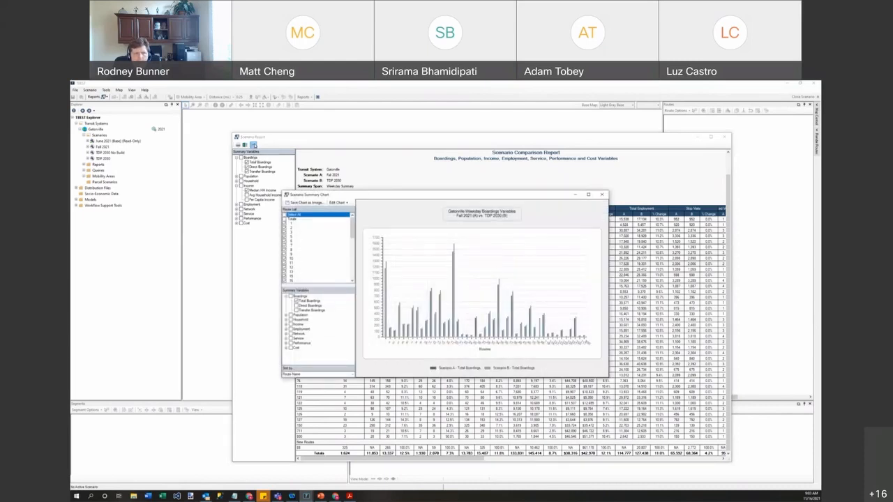
{"action": "left_click_drag", "start_coordinate": [439, 198], "coordinate": [451, 154]}
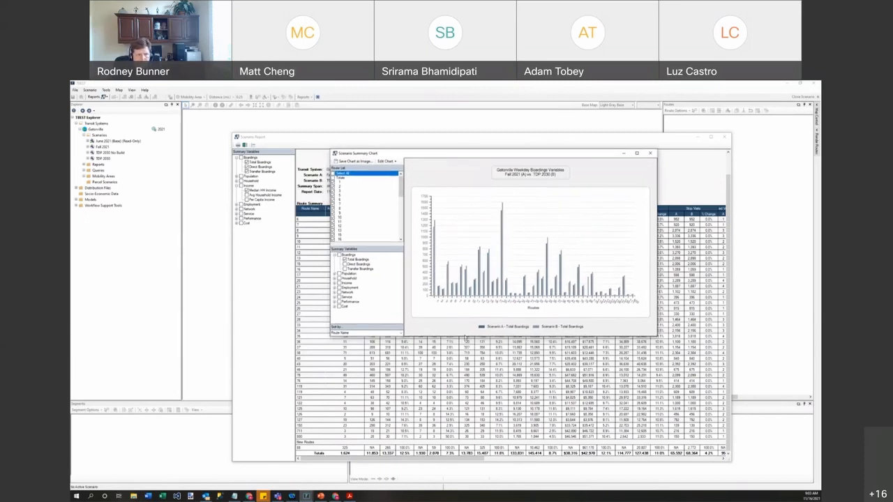
{"action": "left_click_drag", "start_coordinate": [465, 336], "coordinate": [465, 411]}
{"action": "mouse_move", "coordinate": [400, 199]}
{"action": "left_mouse_down"}
{"action": "mouse_move", "coordinate": [401, 248]}
{"action": "mouse_move", "coordinate": [401, 198]}
{"action": "left_mouse_up"}
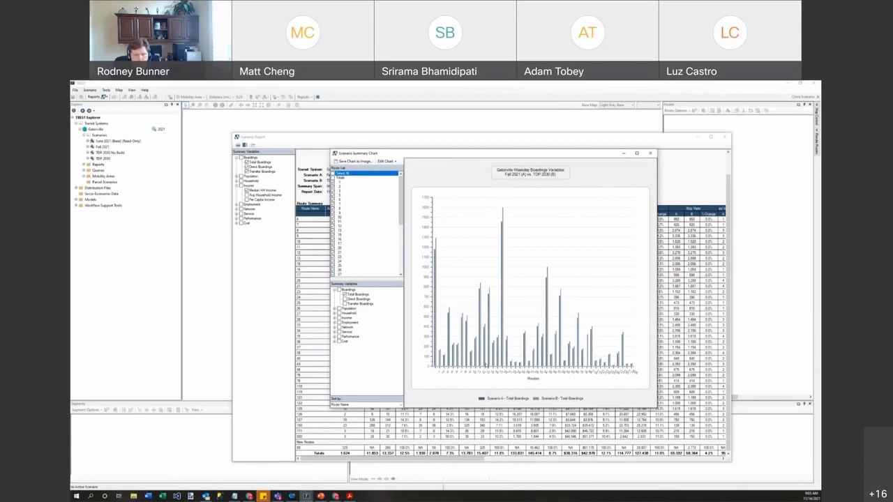
{"action": "double_click", "coordinate": [528, 155]}
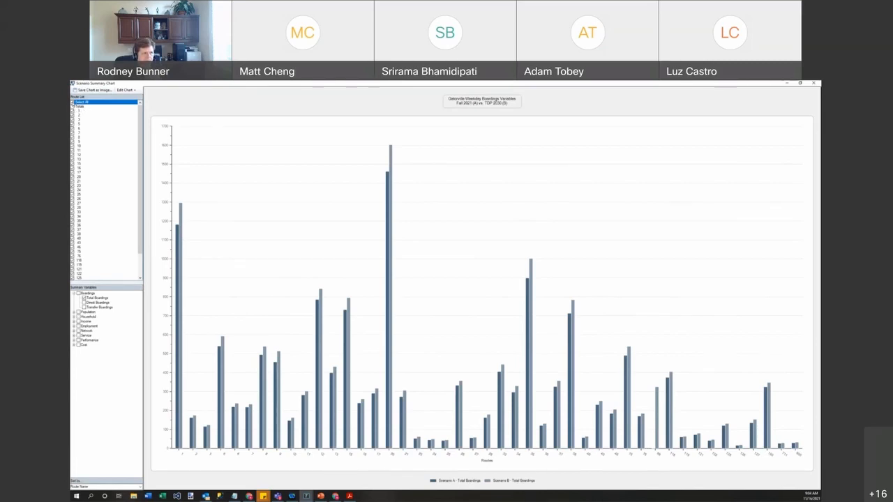
Limit the charted routes to 1, 2, 3, 5, 6, 7 and 8.
{"action": "left_click", "coordinate": [73, 103]}
{"action": "left_click", "coordinate": [73, 111]}
{"action": "left_click", "coordinate": [73, 116]}
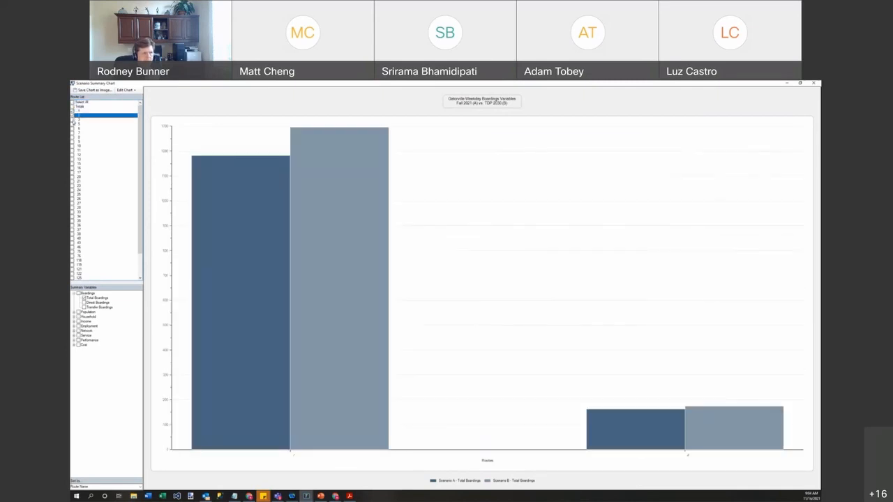
{"action": "left_click", "coordinate": [73, 120]}
{"action": "left_click", "coordinate": [72, 125]}
{"action": "left_click", "coordinate": [72, 129]}
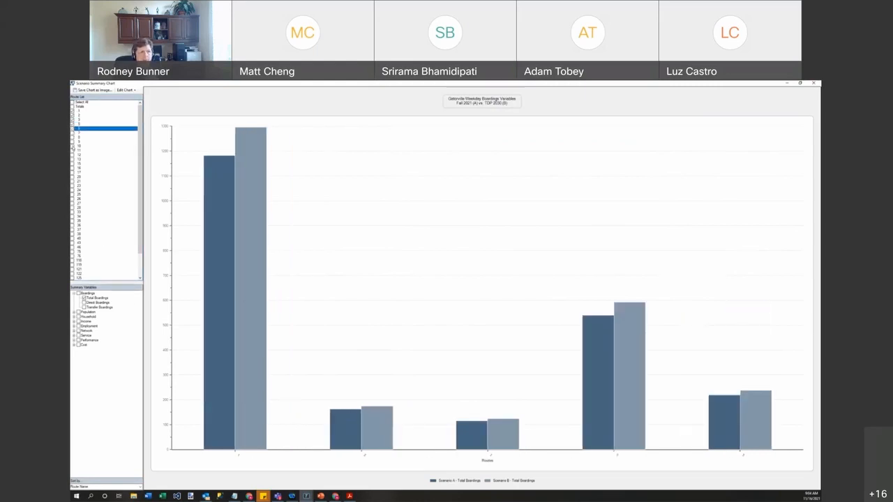
{"action": "left_click", "coordinate": [72, 133]}
{"action": "left_click", "coordinate": [72, 138]}
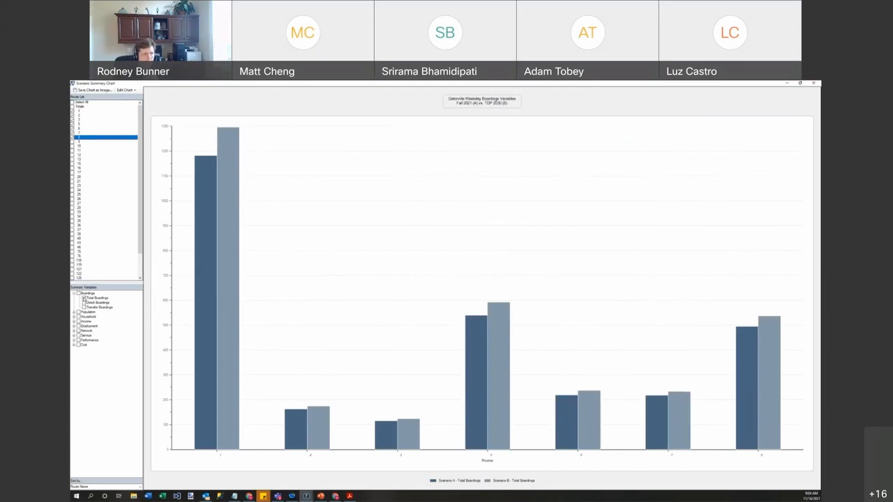
Replace Total Boardings in the chart with the population variables, leaving out Working Population and Population in Multi-Family DU.
{"action": "left_click", "coordinate": [83, 302]}
{"action": "left_click", "coordinate": [78, 312]}
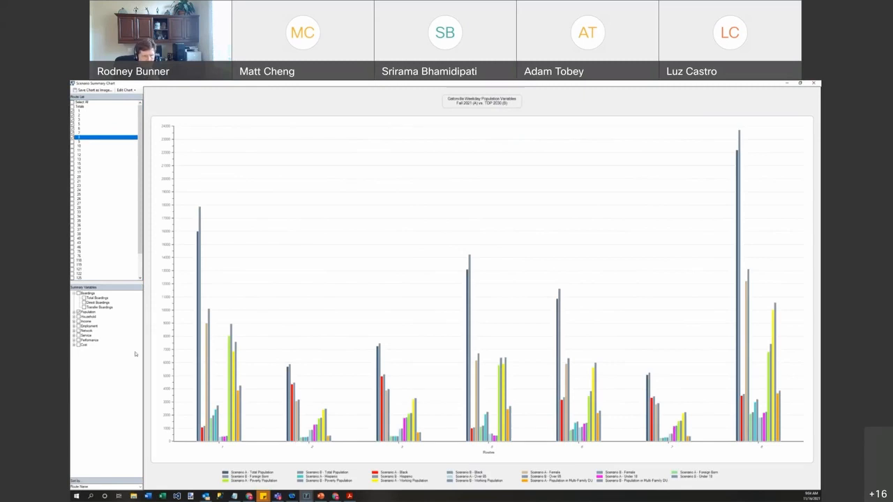
{"action": "left_click", "coordinate": [74, 314]}
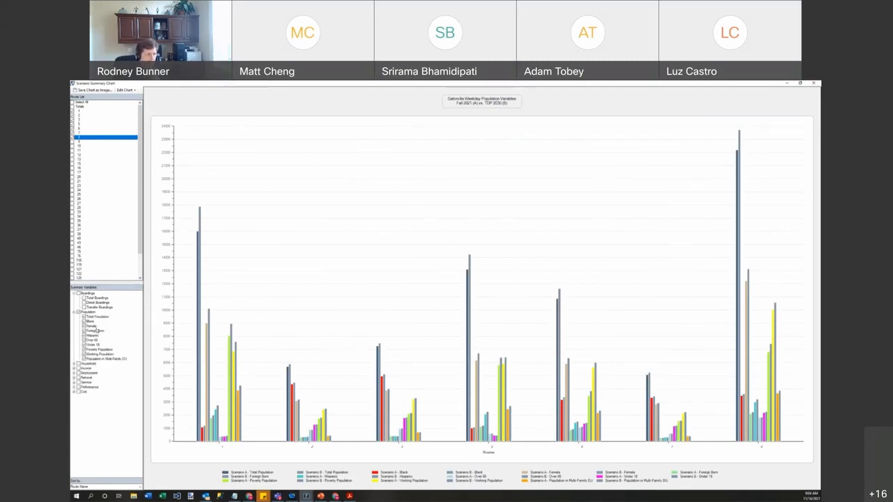
{"action": "left_click", "coordinate": [84, 359]}
{"action": "left_click", "coordinate": [84, 355]}
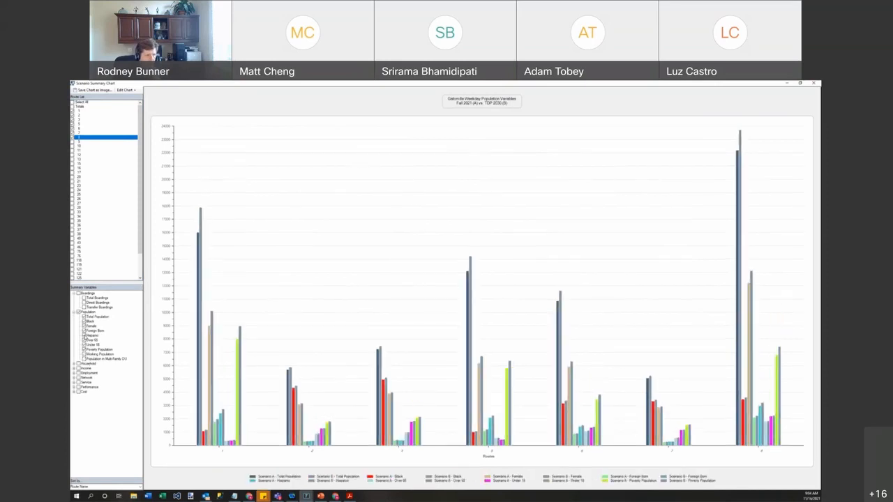
Reduce the charted population variables to Total Population alone, and replace it with Poverty Population.
{"action": "left_click", "coordinate": [79, 312]}
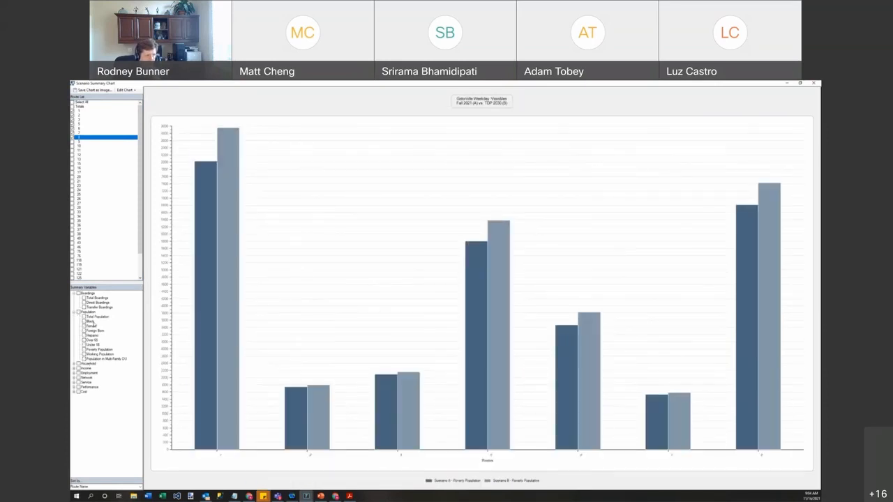
{"action": "left_click", "coordinate": [83, 318]}
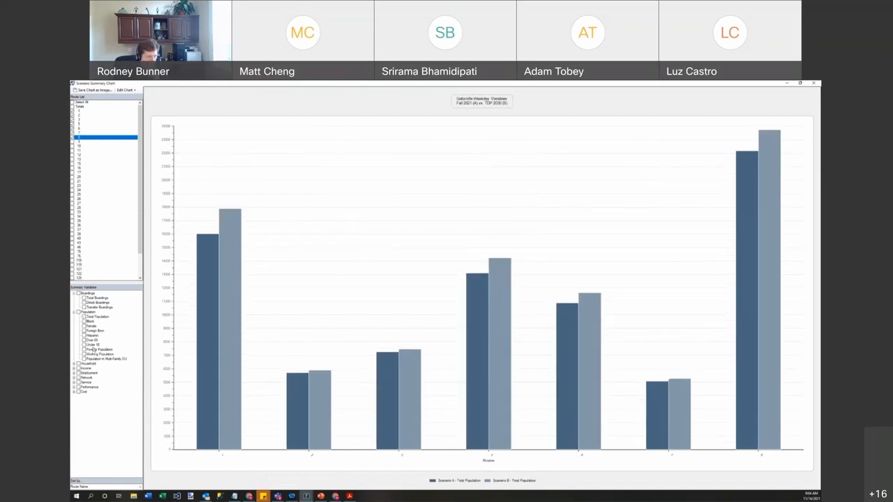
{"action": "left_click", "coordinate": [84, 350]}
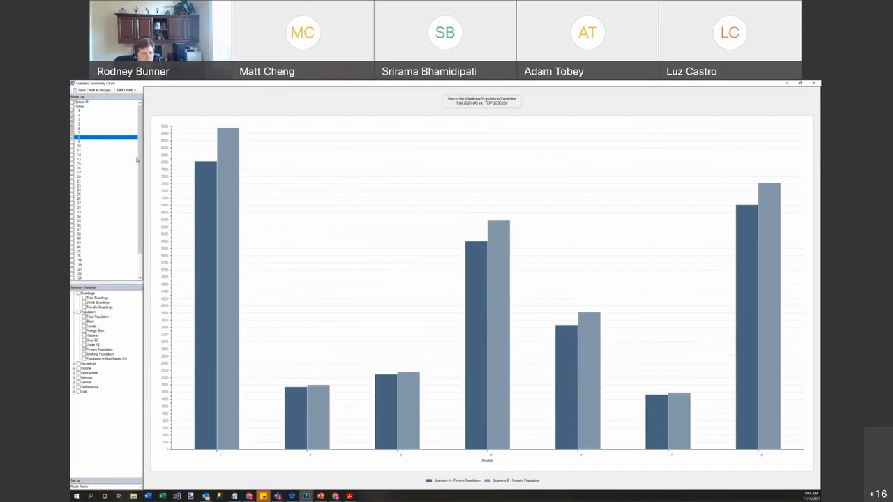
Review the image file formats available for saving the chart, and leave without saving.
{"action": "left_click", "coordinate": [94, 92]}
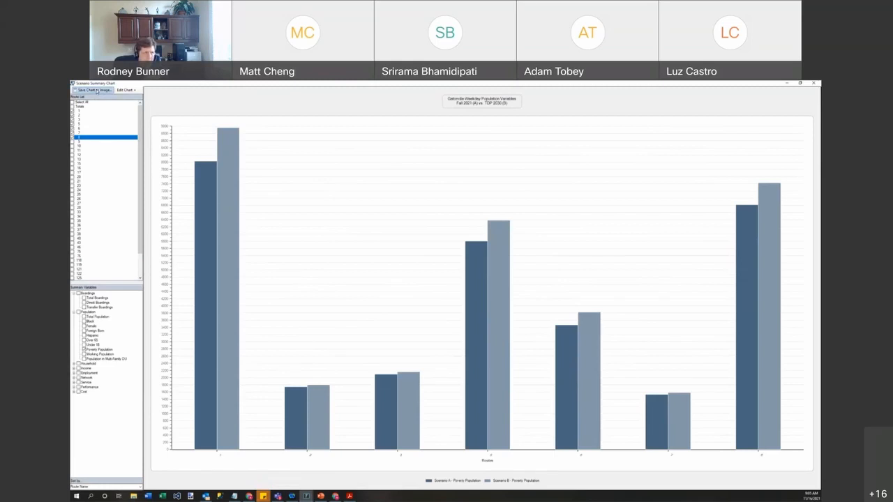
{"action": "left_click", "coordinate": [171, 241]}
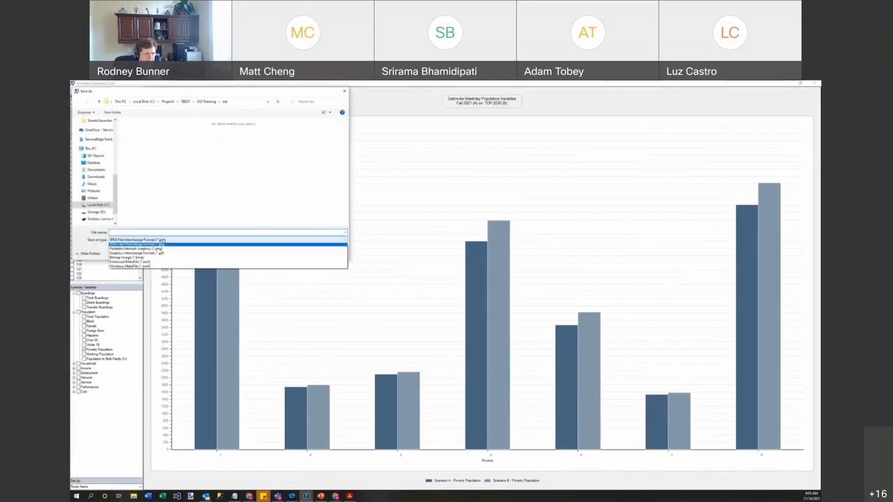
{"action": "left_click", "coordinate": [162, 231]}
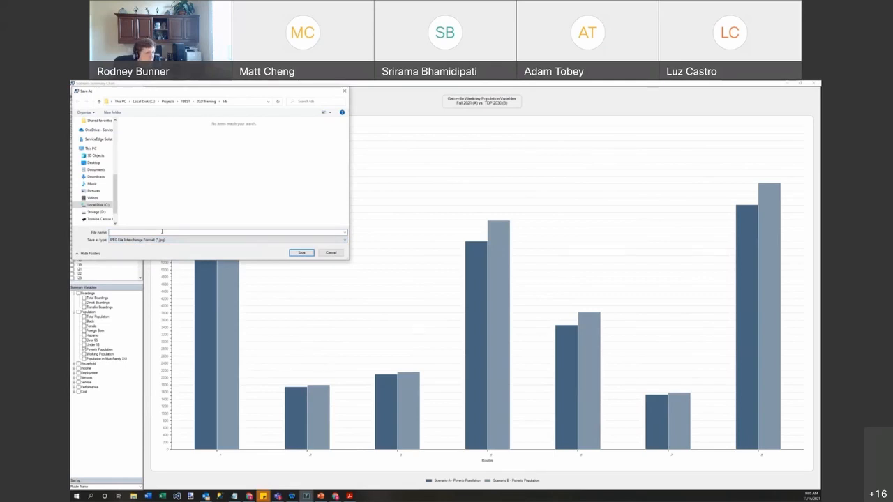
{"action": "left_click", "coordinate": [328, 254]}
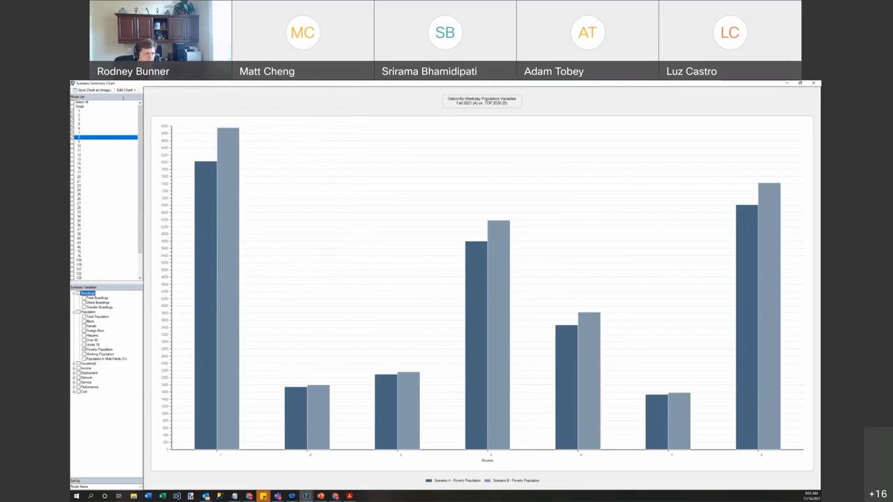
Open the chart properties, enlarge the dialog and view the data table behind the chart.
{"action": "left_click", "coordinate": [126, 90]}
{"action": "left_click", "coordinate": [134, 98]}
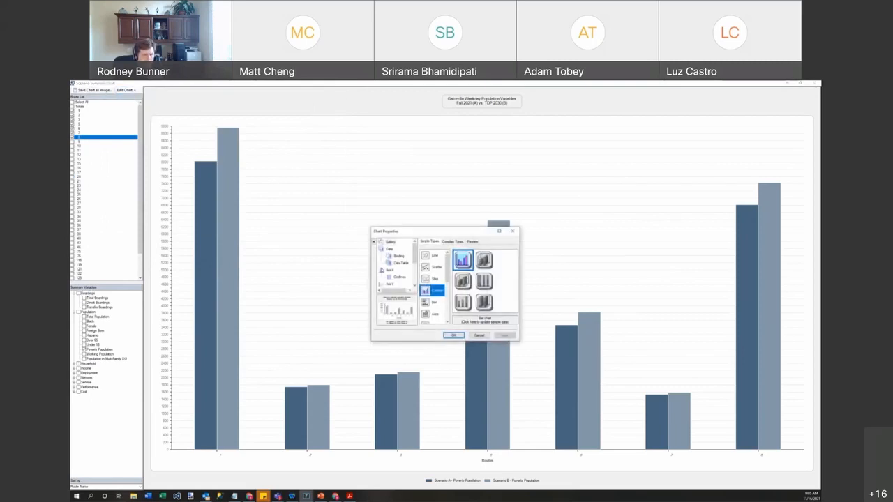
{"action": "left_click", "coordinate": [400, 263]}
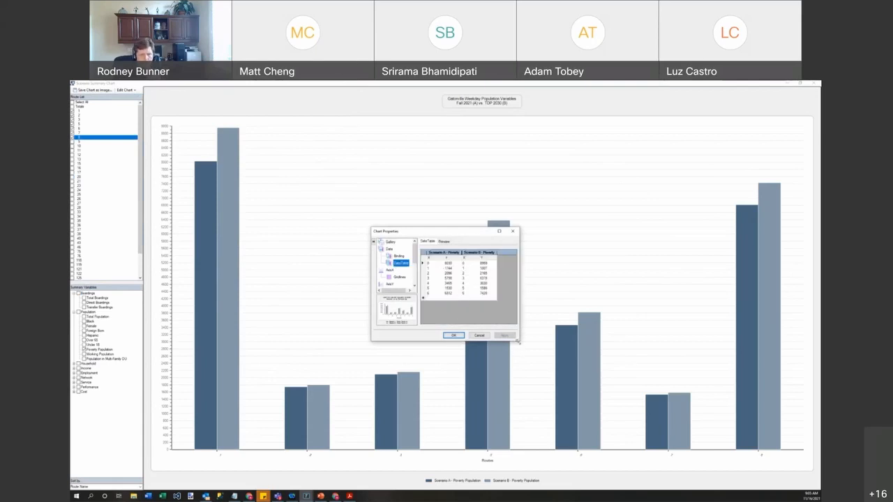
{"action": "left_click_drag", "start_coordinate": [518, 342], "coordinate": [575, 391]}
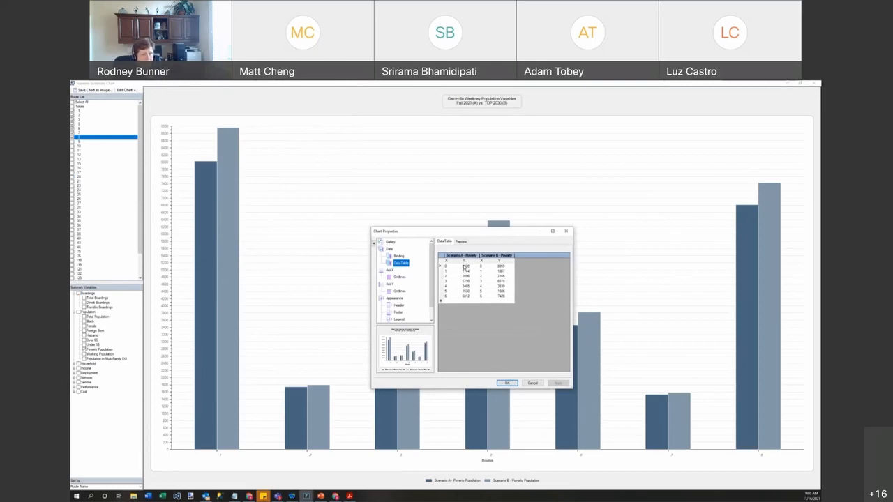
Make the major and minor gridlines of the chart's X axis visible with automatic spacing turned off, and apply the change.
{"action": "left_click", "coordinate": [400, 277]}
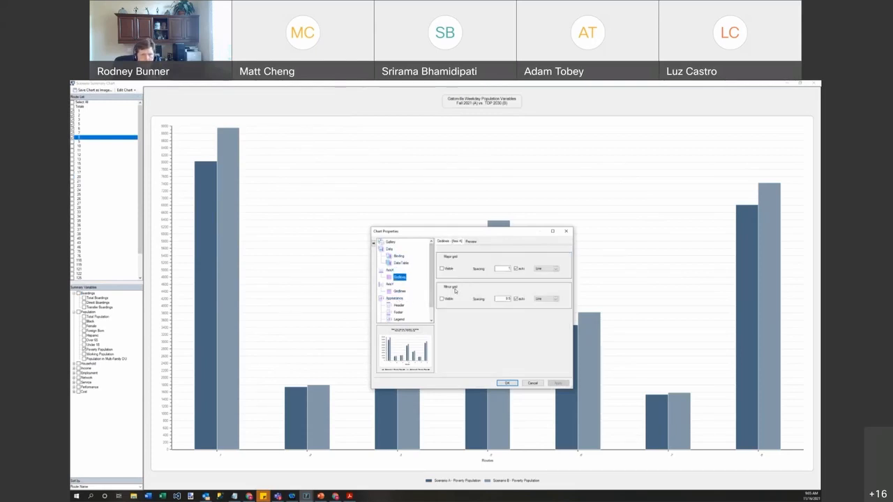
{"action": "left_click", "coordinate": [518, 269]}
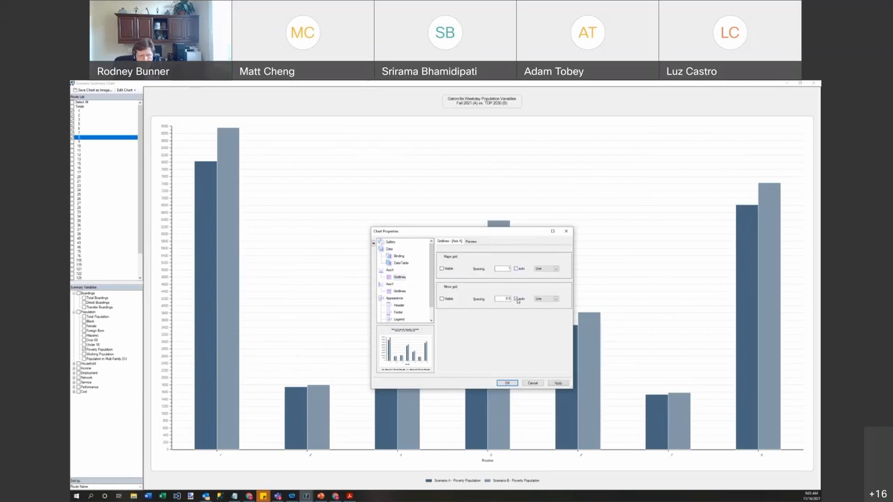
{"action": "left_click", "coordinate": [517, 300]}
{"action": "left_click", "coordinate": [558, 383]}
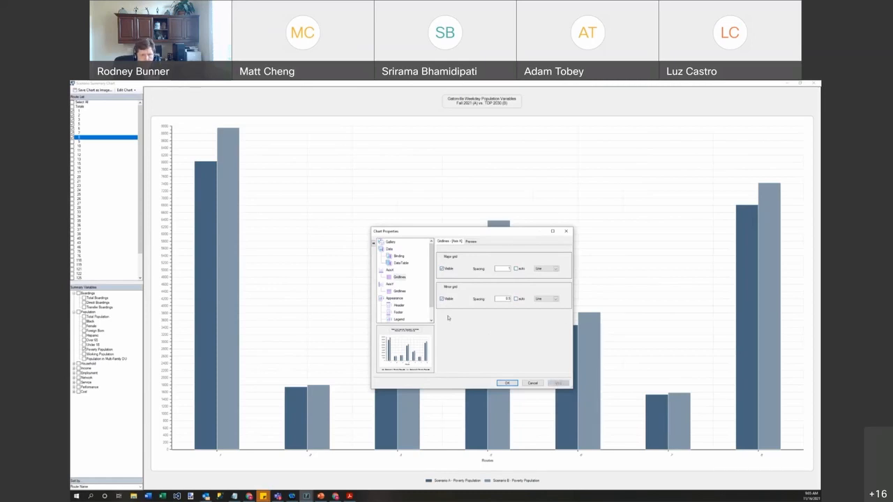
Review the chart's appearance settings for the header, chart area and plot area.
{"action": "left_click", "coordinate": [397, 307]}
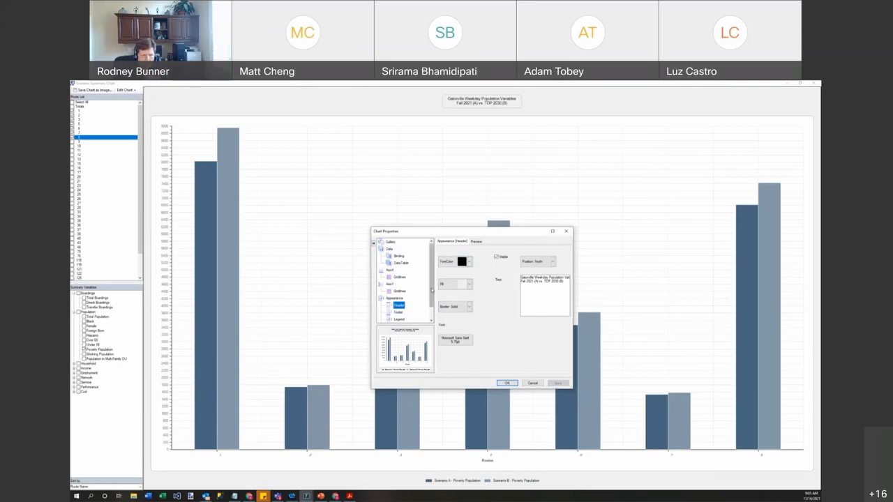
{"action": "left_click_drag", "start_coordinate": [430, 293], "coordinate": [430, 307]}
{"action": "left_click", "coordinate": [404, 313]}
{"action": "left_click", "coordinate": [411, 320]}
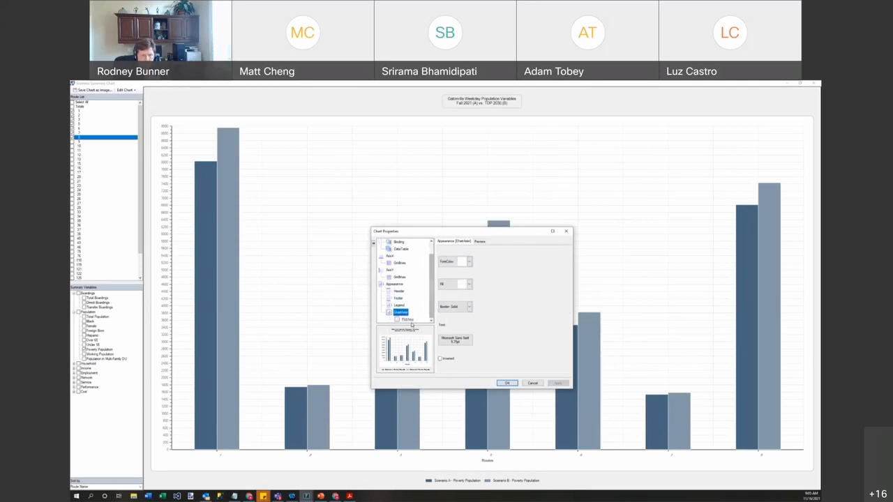
{"action": "left_click", "coordinate": [399, 291]}
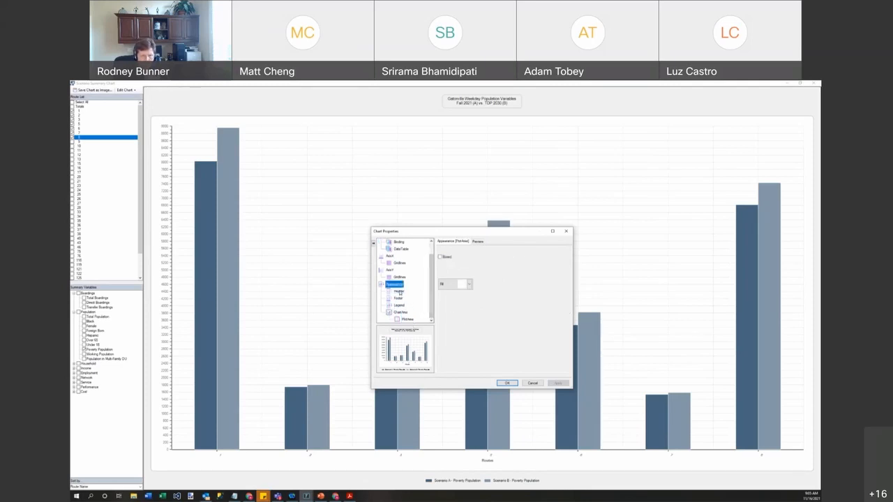
{"action": "scroll", "coordinate": [400, 265], "scroll_direction": "up", "scroll_amount": 1}
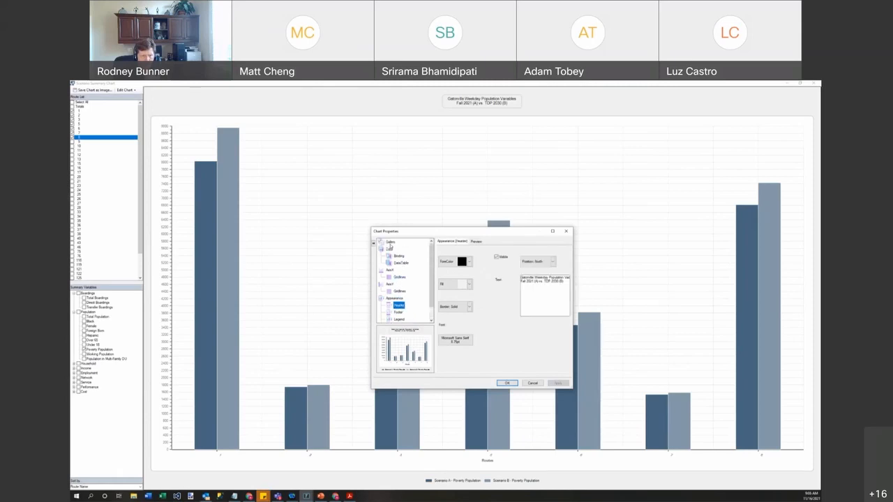
Look through the line, step and column chart types, and apply the 100% stacked bar type to the chart.
{"action": "left_click", "coordinate": [390, 242]}
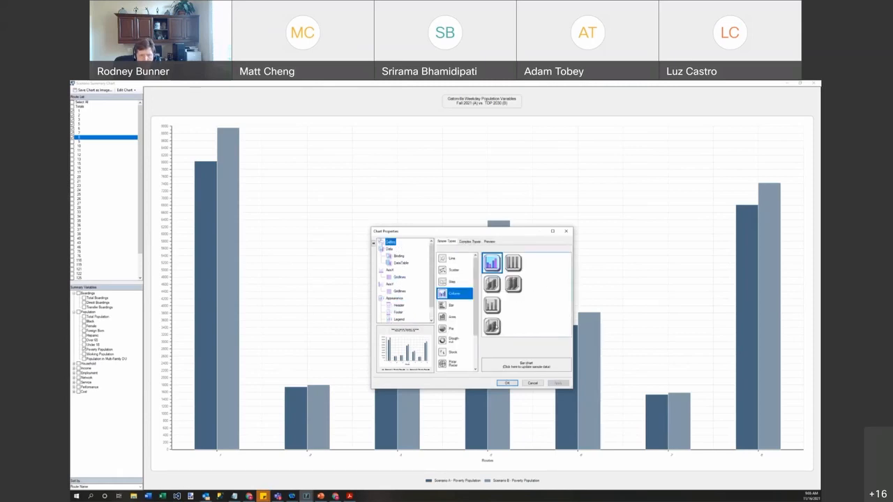
{"action": "left_click", "coordinate": [449, 259]}
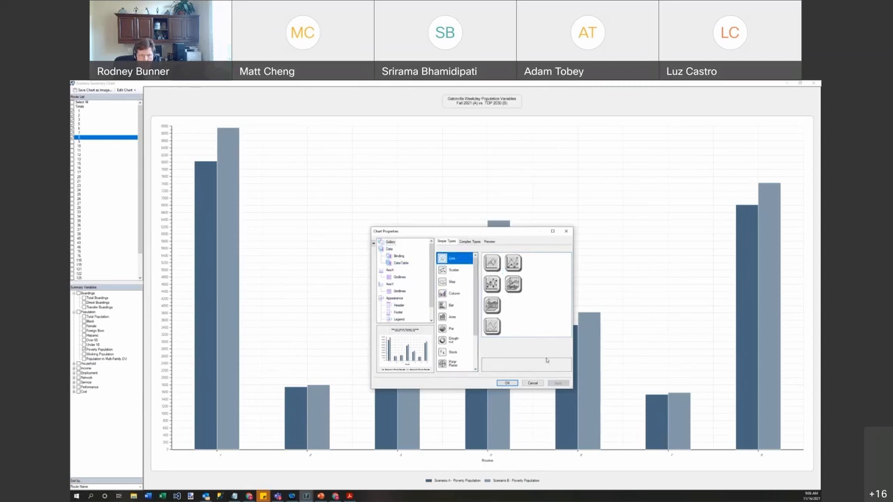
{"action": "left_click", "coordinate": [453, 281]}
{"action": "left_click", "coordinate": [452, 294]}
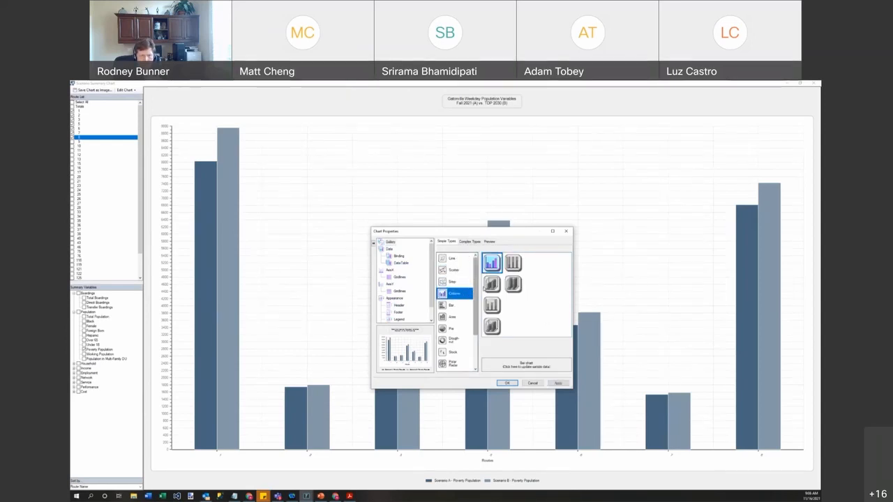
{"action": "left_click", "coordinate": [452, 307]}
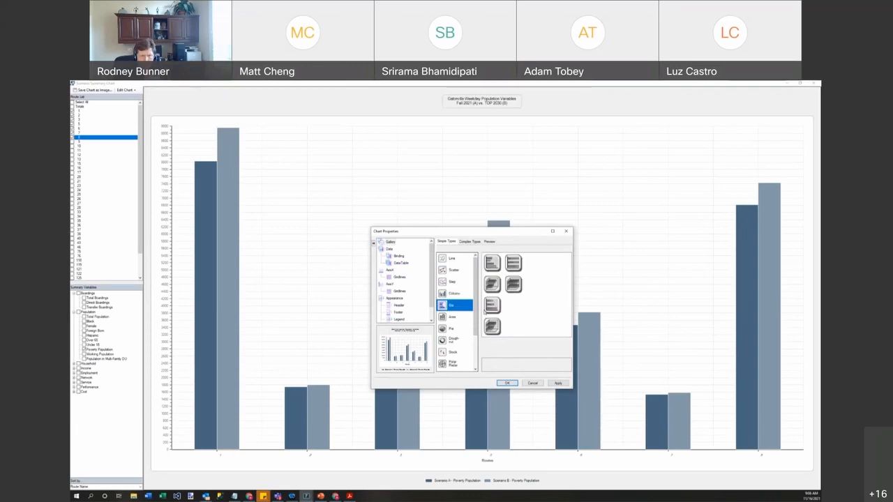
{"action": "left_click", "coordinate": [513, 262]}
{"action": "left_click", "coordinate": [557, 384]}
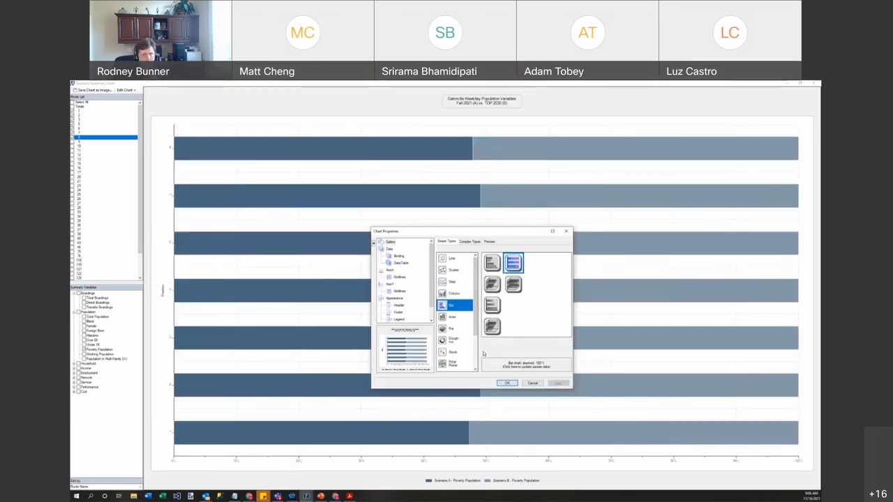
Change the chart to the basic pie type, apply it, and close the chart properties and the summary chart.
{"action": "left_click", "coordinate": [447, 329]}
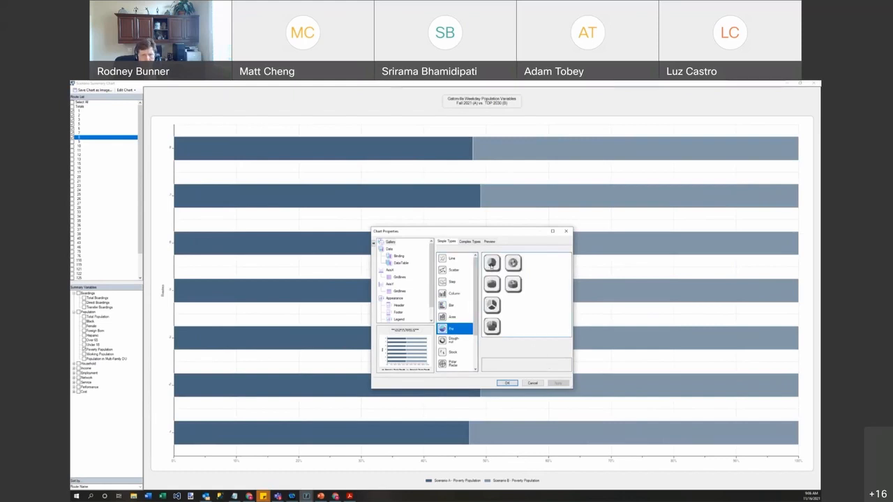
{"action": "left_click", "coordinate": [492, 262]}
{"action": "left_click", "coordinate": [557, 383]}
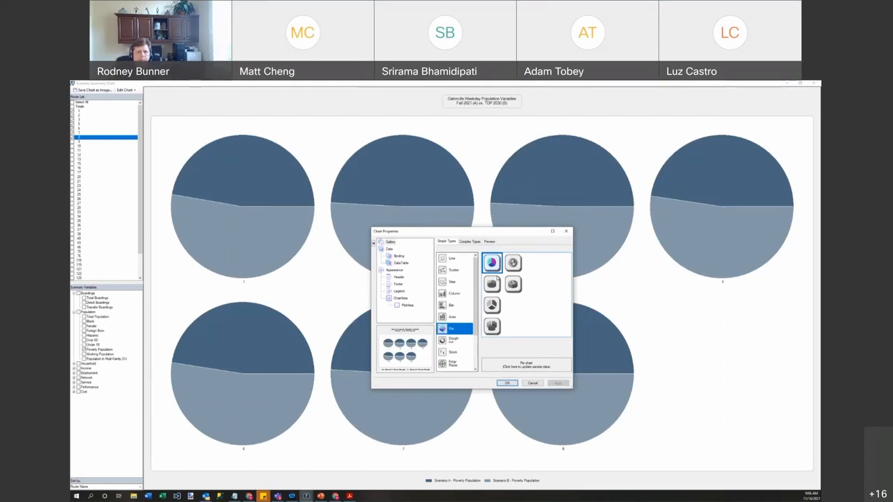
{"action": "left_click", "coordinate": [565, 231]}
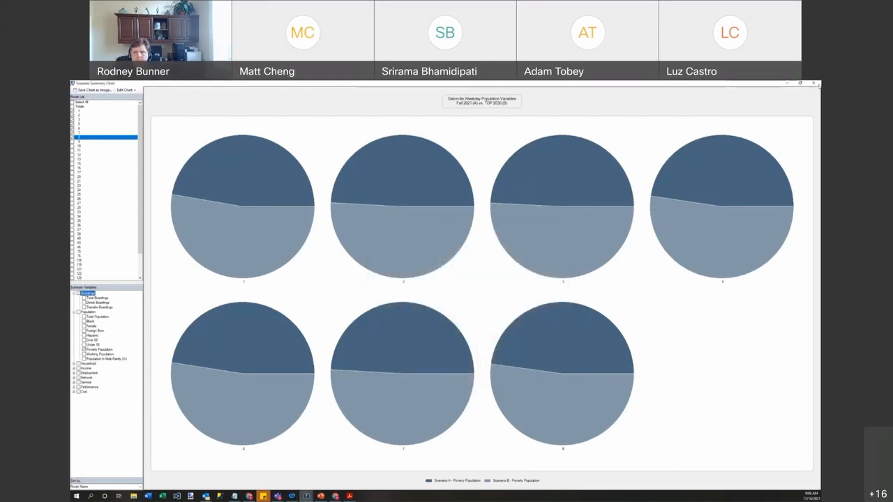
{"action": "left_click", "coordinate": [813, 84]}
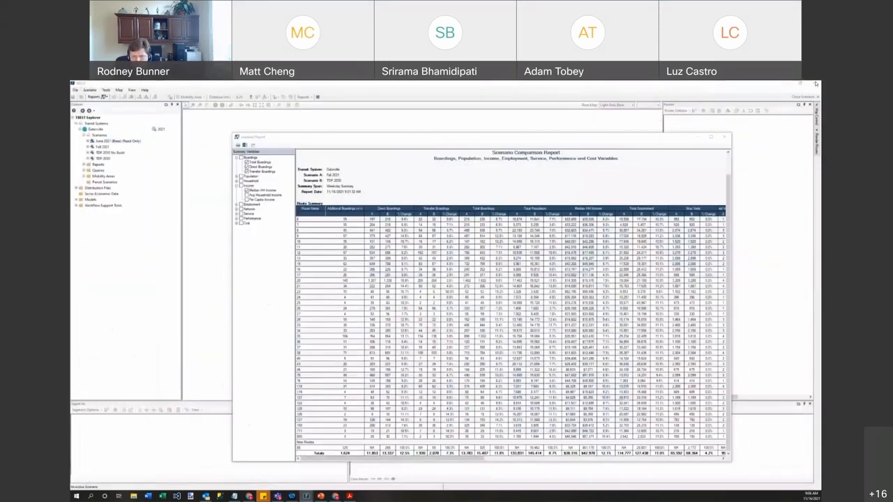
Export the scenario comparison report to an Excel file named TDP2030ComparisonReport, and open it despite the file format warning.
{"action": "left_click_drag", "start_coordinate": [596, 141], "coordinate": [564, 115]}
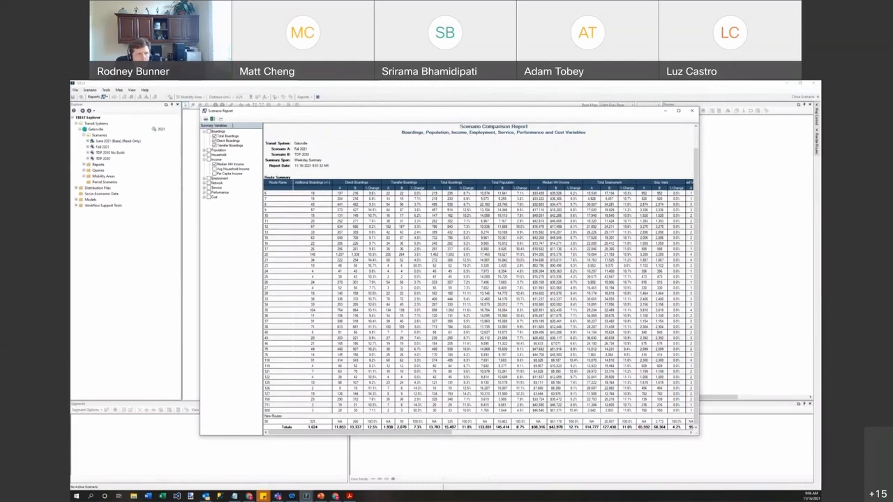
{"action": "left_click", "coordinate": [222, 119]}
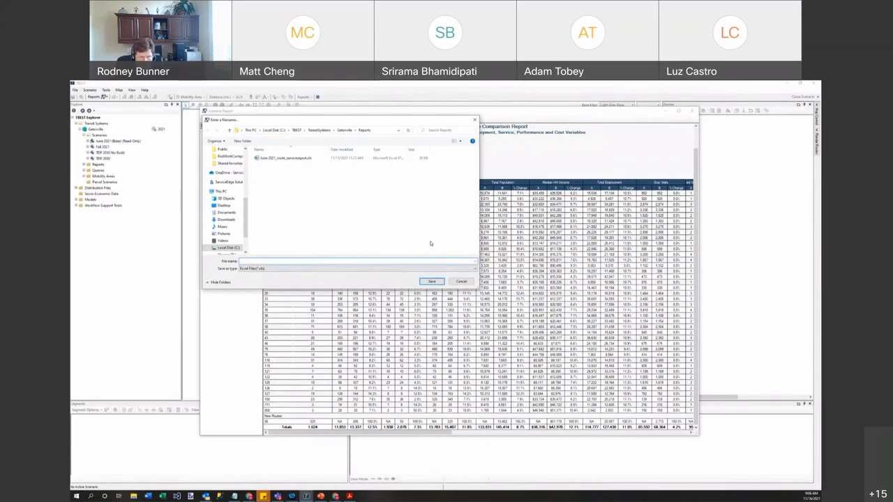
{"action": "type", "text": "TDP2030Comparison"}
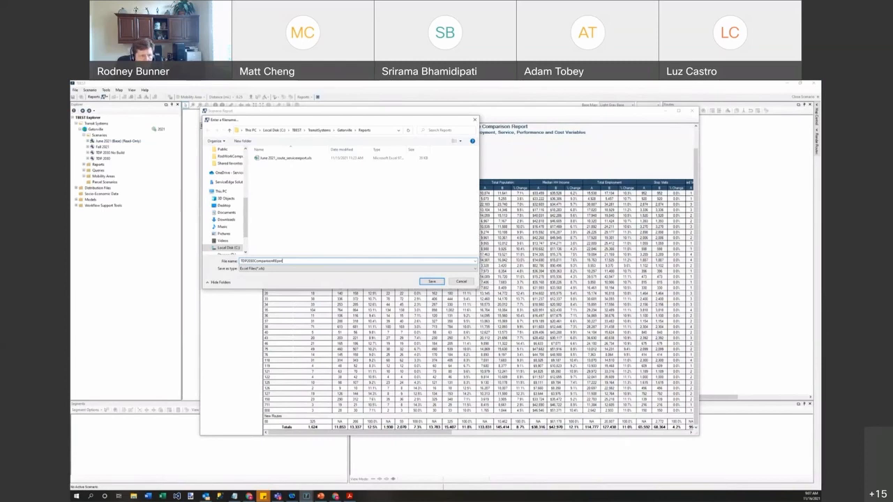
{"action": "type", "text": "Repo"}
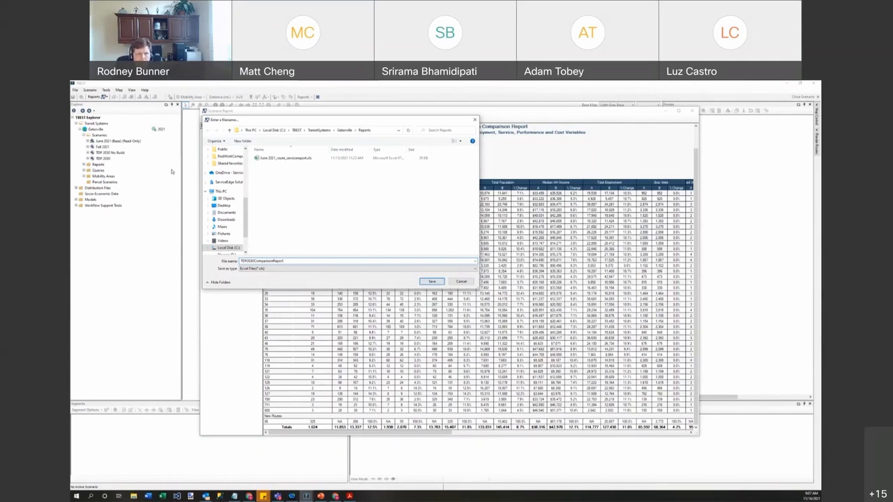
{"action": "left_click", "coordinate": [432, 282]}
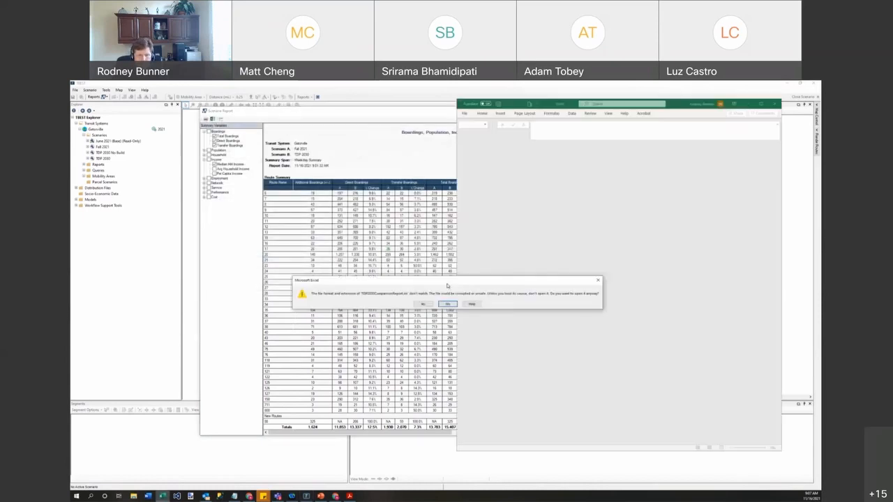
{"action": "left_click", "coordinate": [423, 304]}
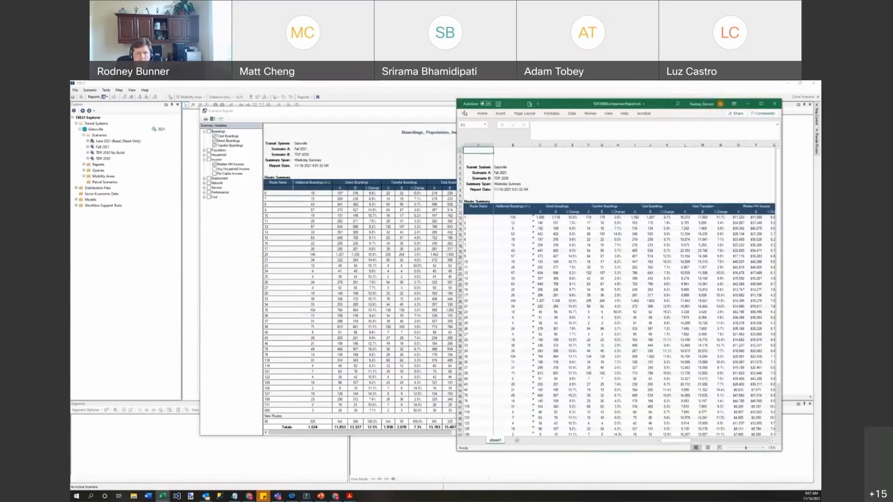
Enlarge and reposition the exported report's workbook window to show more of its columns and rows.
{"action": "left_click_drag", "start_coordinate": [457, 114], "coordinate": [236, 115]}
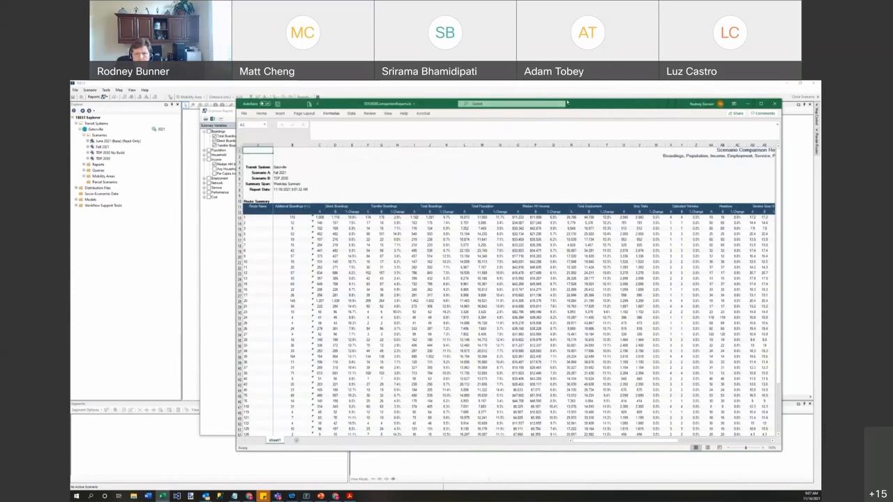
{"action": "left_click_drag", "start_coordinate": [597, 105], "coordinate": [486, 96]}
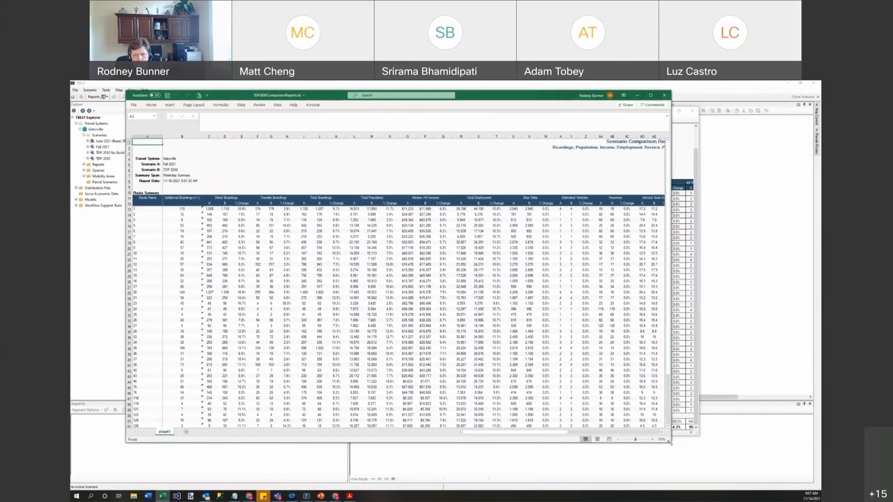
{"action": "left_click_drag", "start_coordinate": [670, 441], "coordinate": [814, 490]}
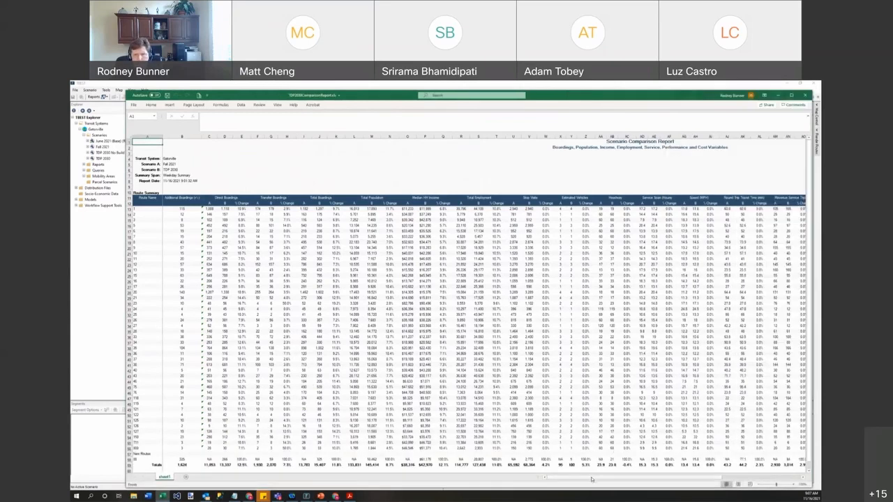
Apply all borders to the route summary data from the last totals cell back to the first route, and deselect the range.
{"action": "key", "text": "ctrl+End"}
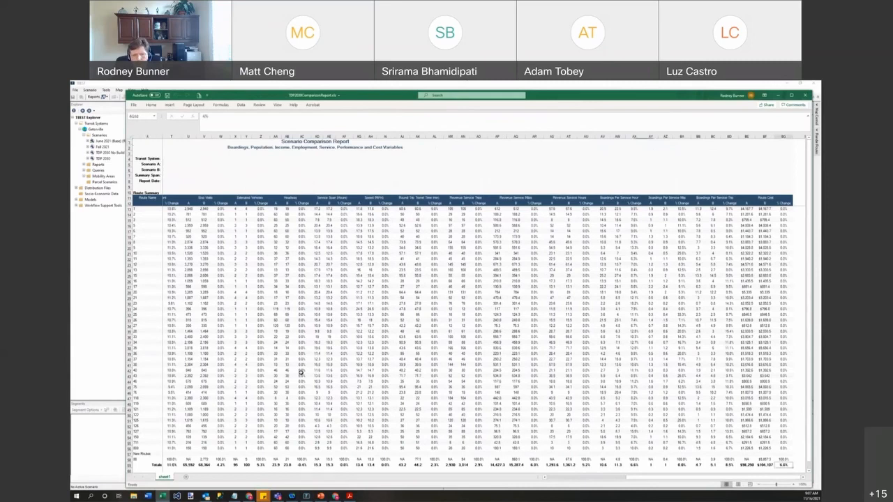
{"action": "left_click_drag", "start_coordinate": [301, 373], "coordinate": [113, 207]}
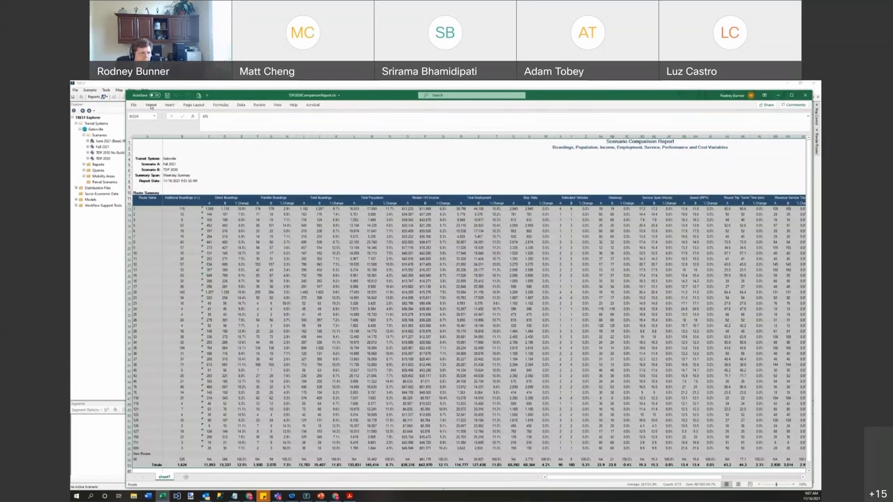
{"action": "left_click", "coordinate": [151, 106]}
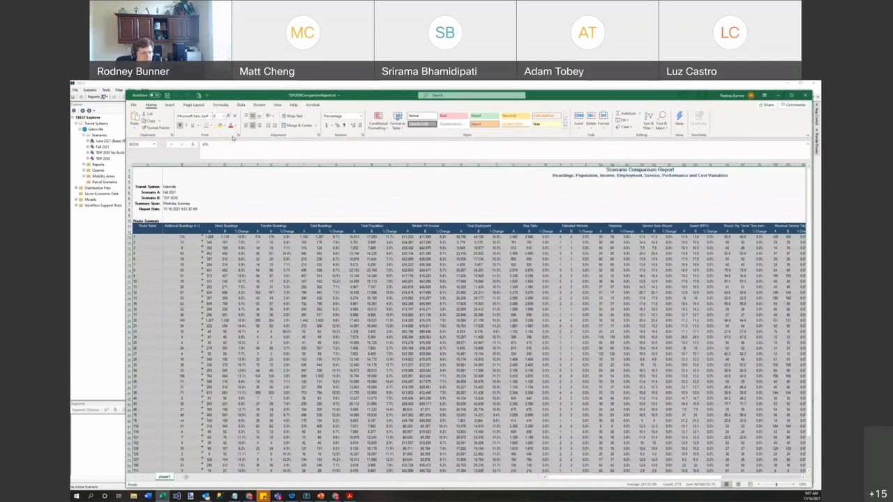
{"action": "left_click", "coordinate": [211, 126]}
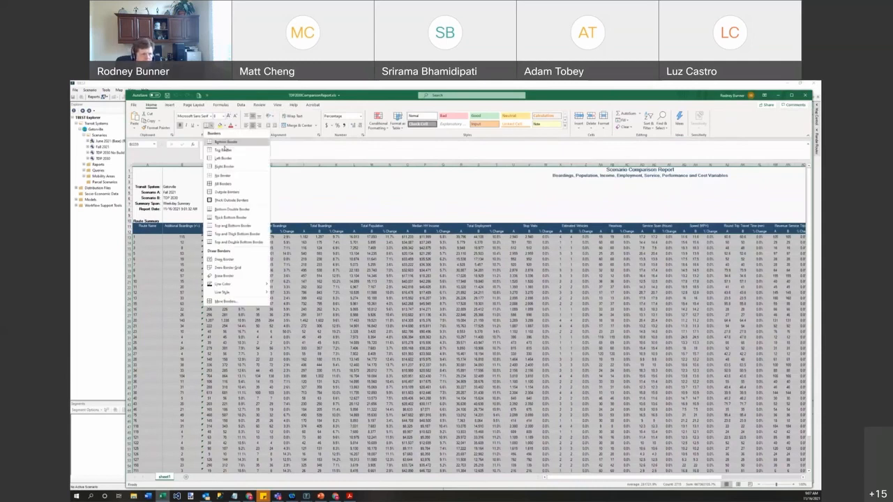
{"action": "left_click", "coordinate": [221, 185]}
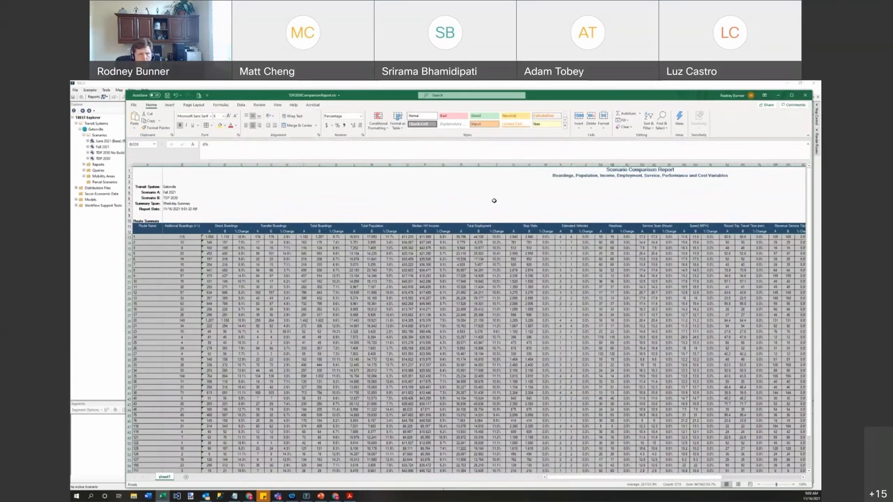
{"action": "left_click", "coordinate": [494, 201]}
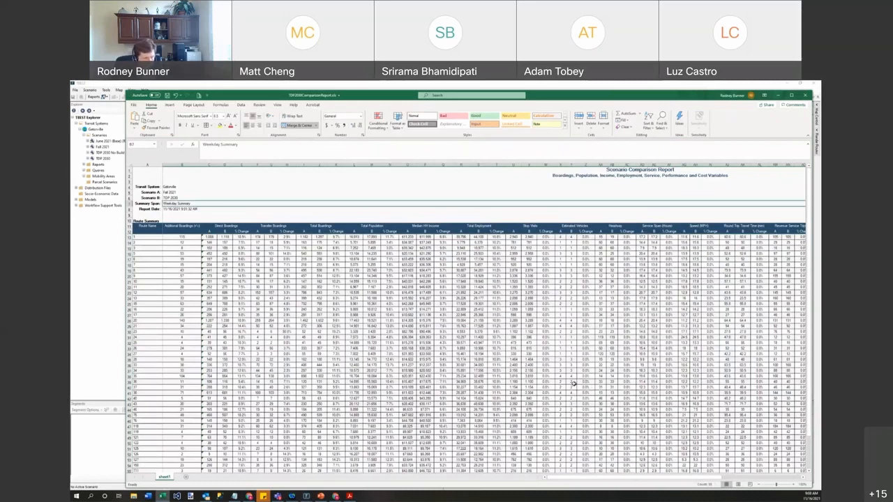
Review the bordered report from the first route down to the New Routes and Totals rows.
{"action": "scroll", "coordinate": [572, 384], "scroll_direction": "down", "scroll_amount": 3}
{"action": "scroll", "coordinate": [572, 384], "scroll_direction": "up", "scroll_amount": 3}
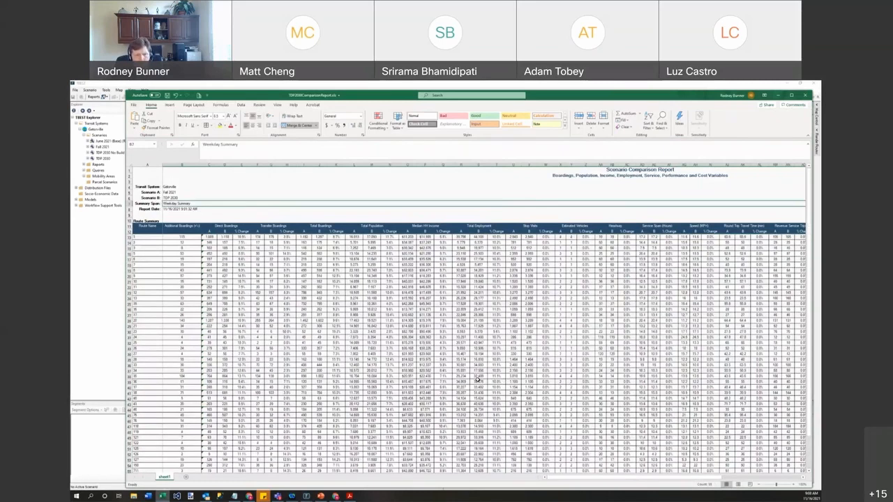
{"action": "scroll", "coordinate": [445, 395], "scroll_direction": "down", "scroll_amount": 7}
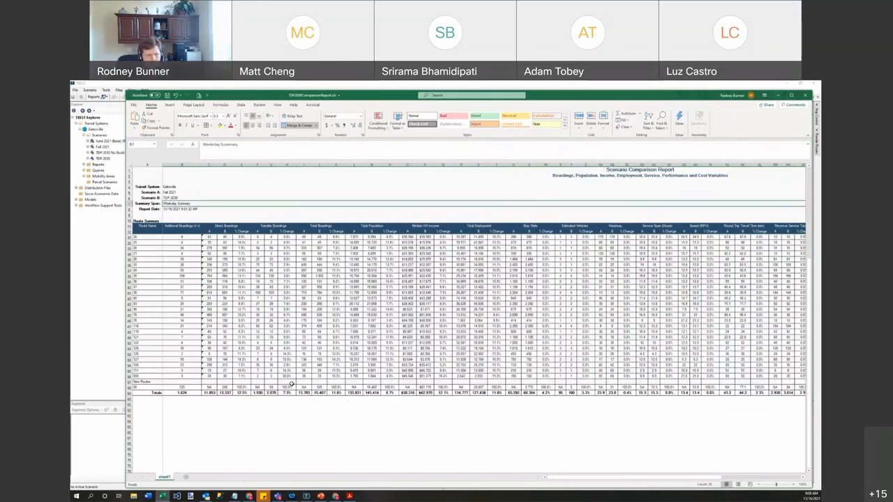
{"action": "scroll", "coordinate": [292, 381], "scroll_direction": "up", "scroll_amount": 6}
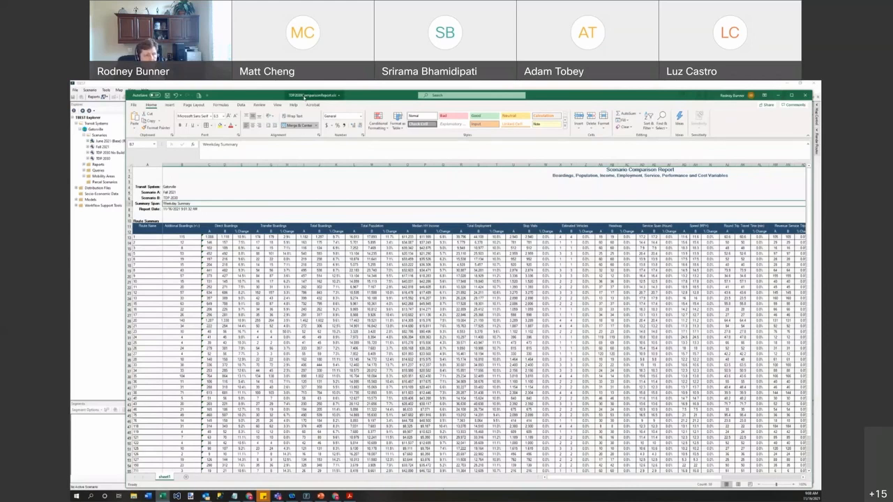
{"action": "left_click_drag", "start_coordinate": [305, 96], "coordinate": [292, 86]}
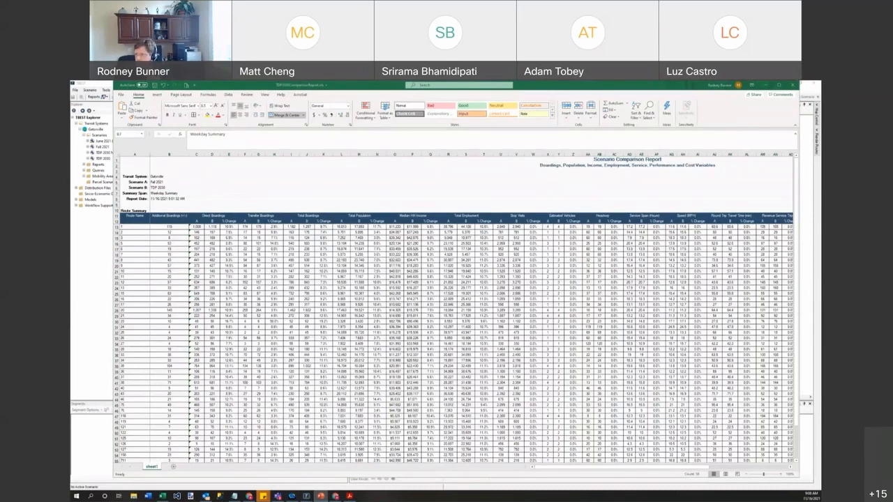
Switch to the PowerPoint training deck, view the Scenario Summary Tool's TDP Example and COA Example slides, and minimize the deck.
{"action": "left_click", "coordinate": [321, 497]}
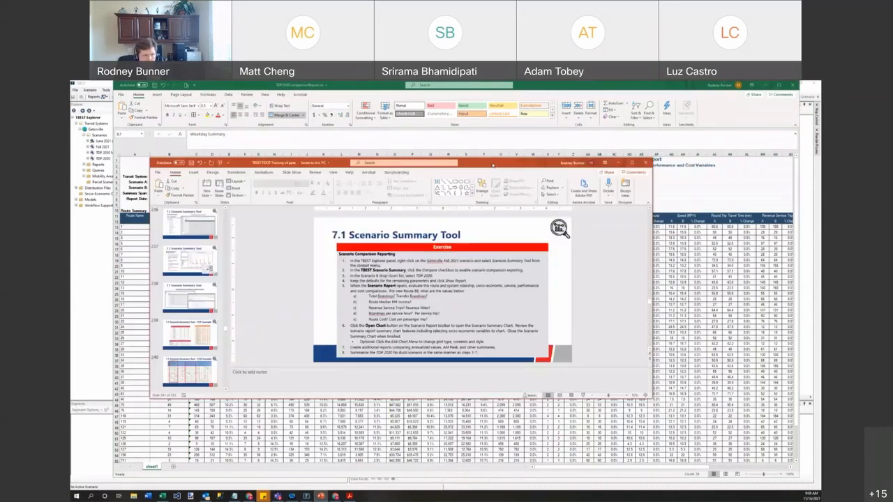
{"action": "scroll", "coordinate": [197, 312], "scroll_direction": "up", "scroll_amount": 3}
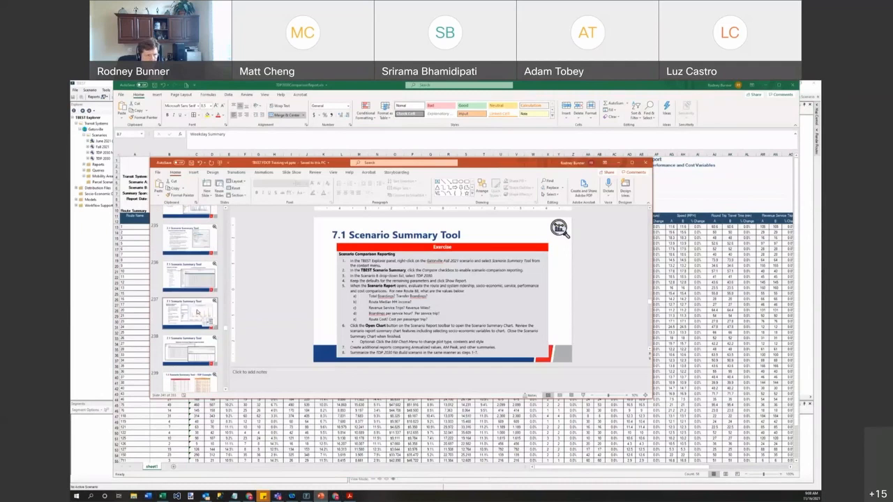
{"action": "scroll", "coordinate": [199, 306], "scroll_direction": "down", "scroll_amount": 3}
{"action": "left_click", "coordinate": [196, 283]}
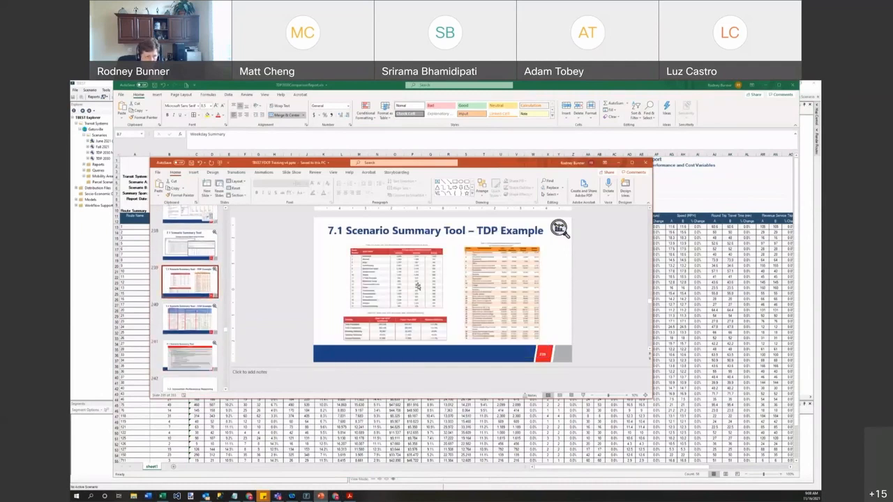
{"action": "left_click", "coordinate": [631, 163]}
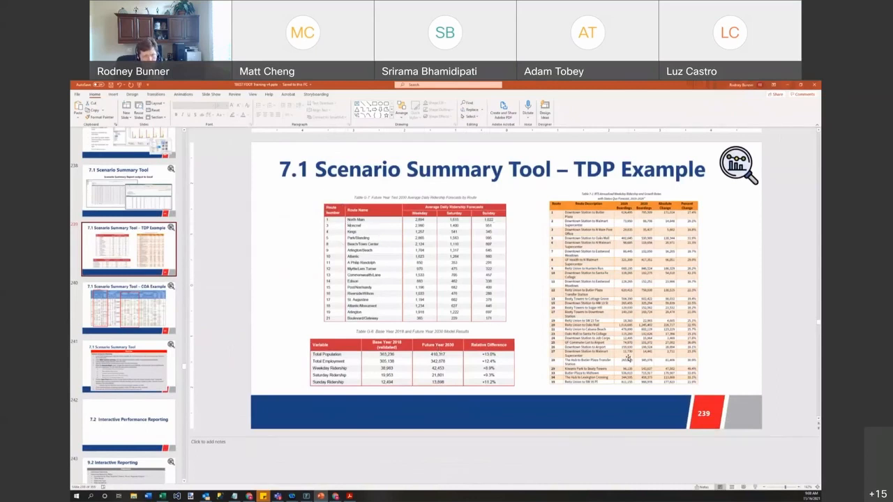
{"action": "left_click", "coordinate": [118, 316]}
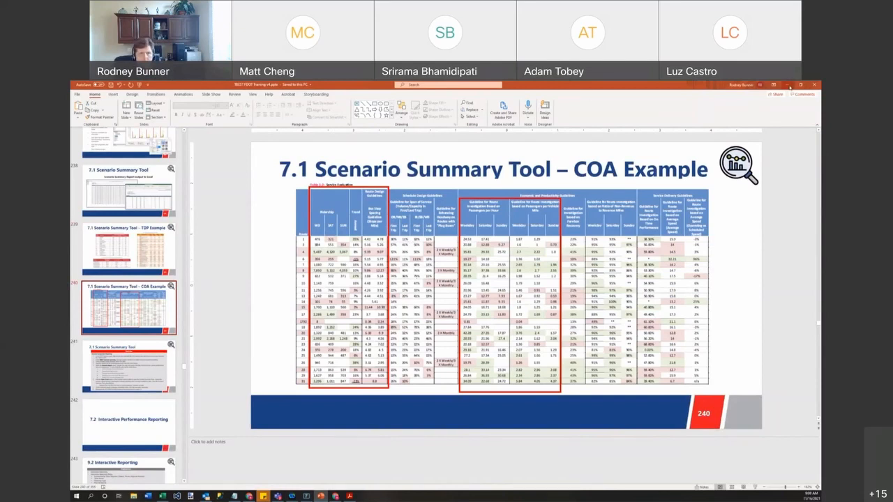
{"action": "left_click", "coordinate": [789, 85]}
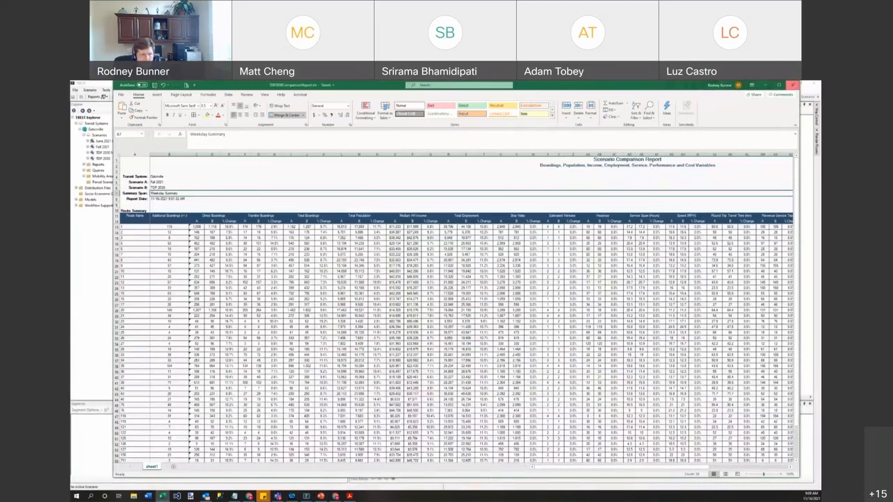
Close the comparison workbook, the scenario report and the TBEST Scenario Summary dialog.
{"action": "left_click", "coordinate": [792, 85]}
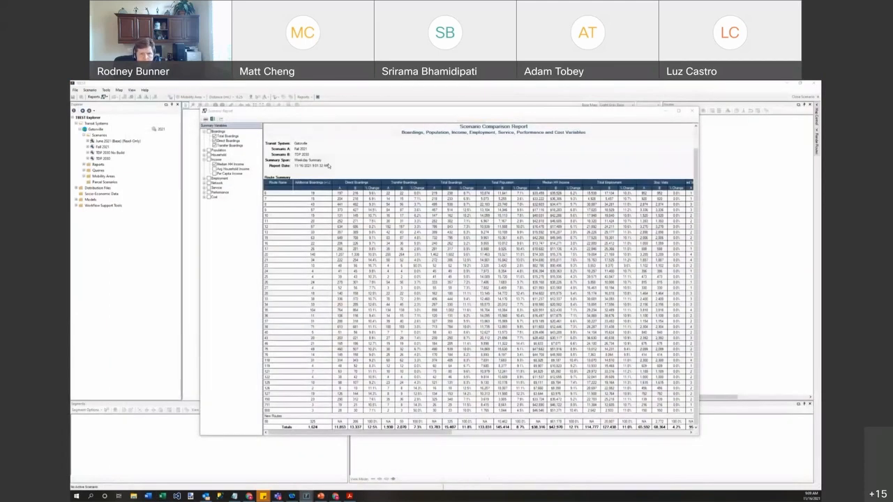
{"action": "left_click", "coordinate": [694, 111]}
{"action": "left_click", "coordinate": [506, 219]}
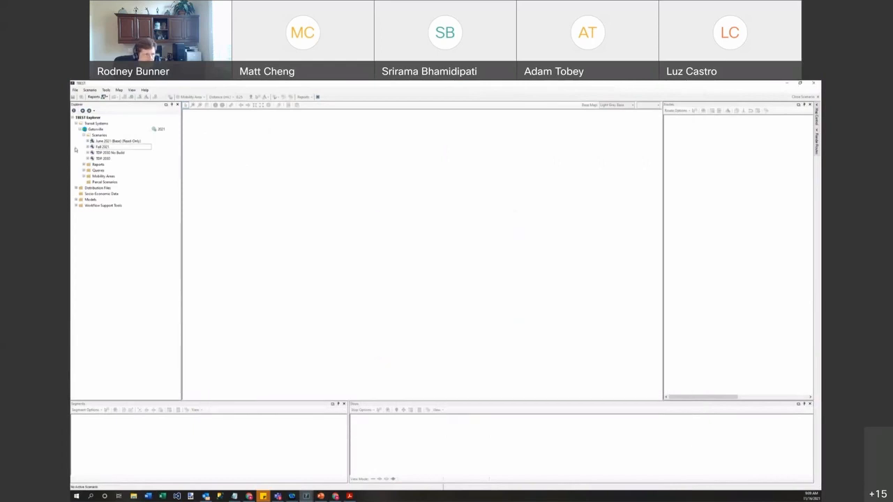
Open TDP2030ComparisonReport from the transit system's Reports folder despite the format warning, look it over, and close it.
{"action": "left_click", "coordinate": [83, 166]}
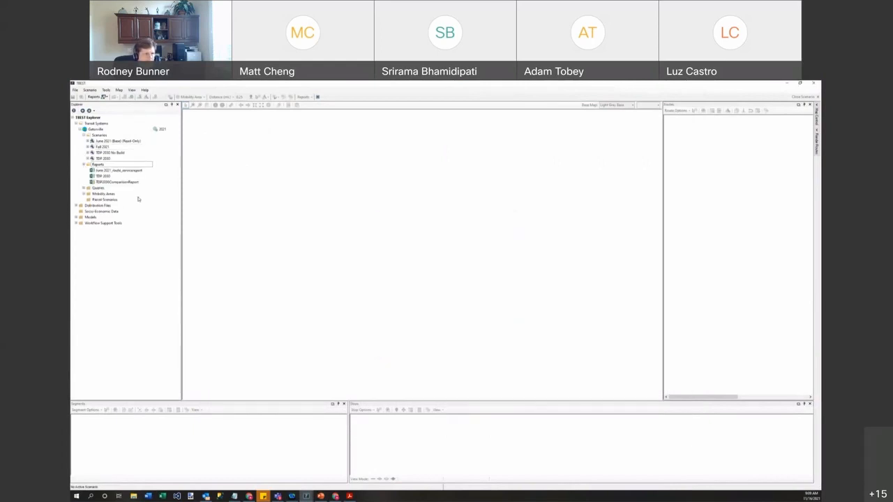
{"action": "left_click", "coordinate": [120, 182]}
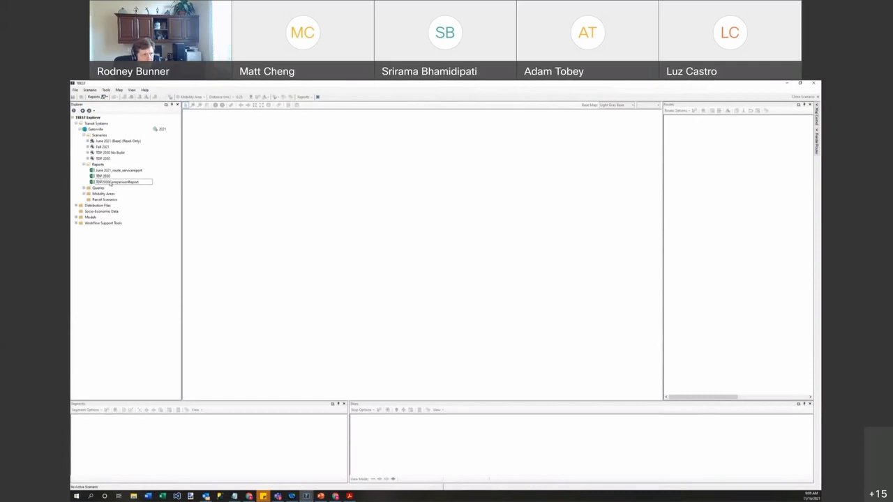
{"action": "double_click", "coordinate": [115, 183]}
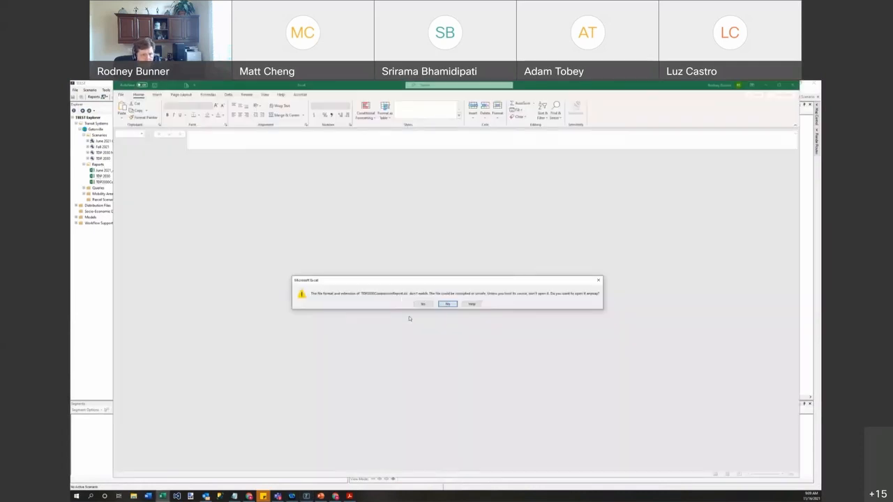
{"action": "left_click", "coordinate": [421, 303]}
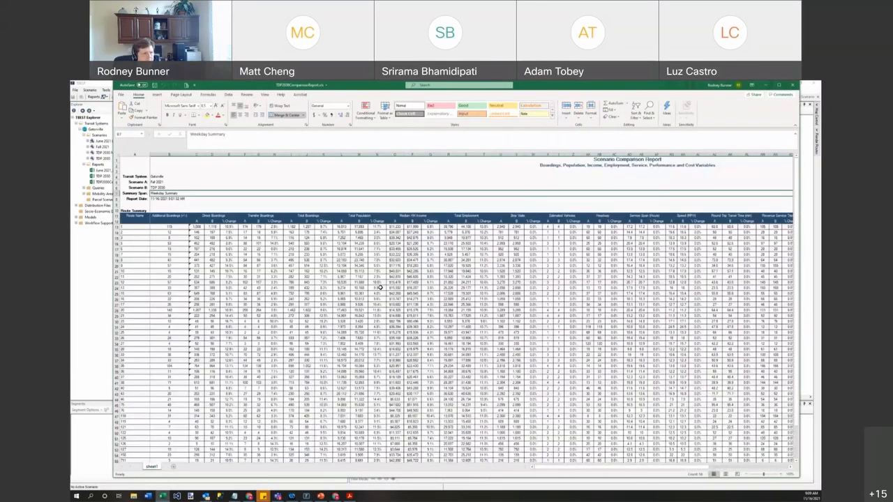
{"action": "scroll", "coordinate": [375, 298], "scroll_direction": "down", "scroll_amount": 3}
{"action": "scroll", "coordinate": [316, 296], "scroll_direction": "up", "scroll_amount": 3}
{"action": "left_click", "coordinate": [792, 85]}
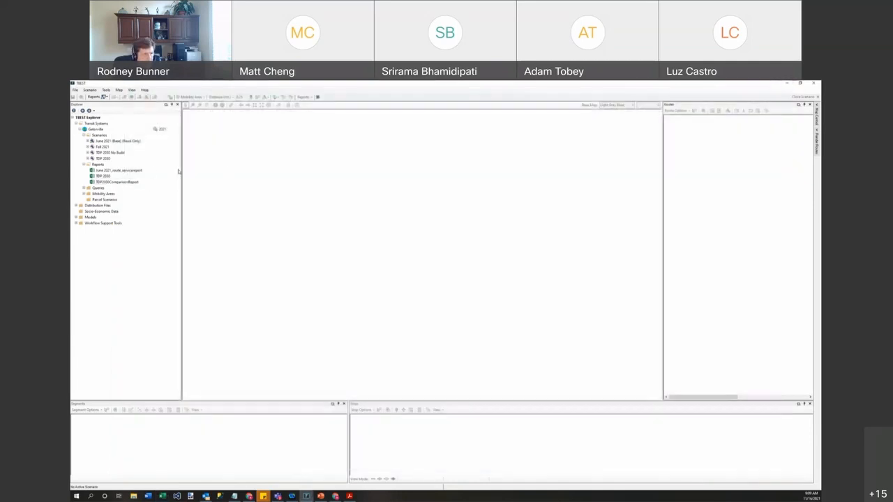
Start a scenario summary for Fall 2021 with comparison enabled and TDP 2030 as Scenario B.
{"action": "right_click", "coordinate": [103, 148]}
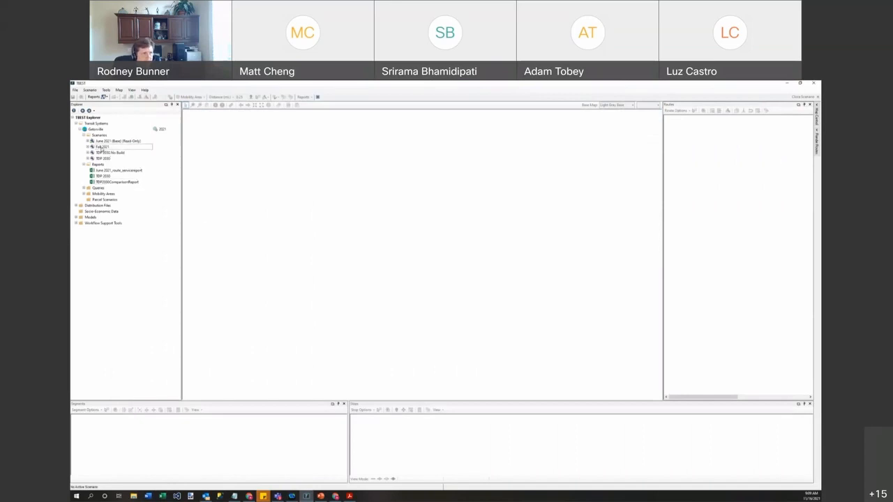
{"action": "left_click", "coordinate": [130, 159]}
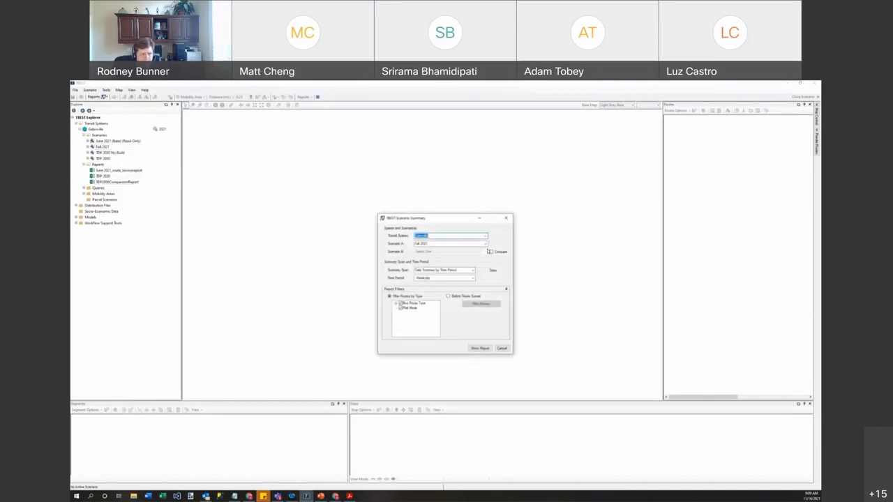
{"action": "left_click", "coordinate": [491, 252]}
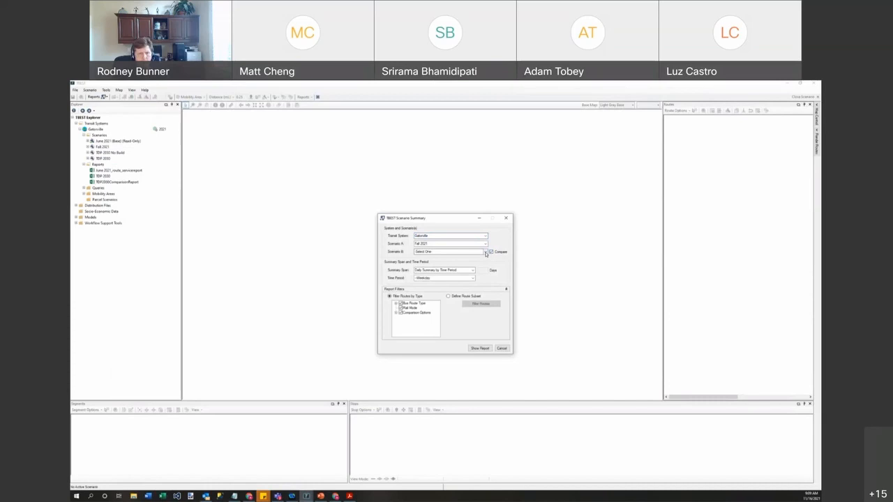
{"action": "left_click", "coordinate": [487, 253]}
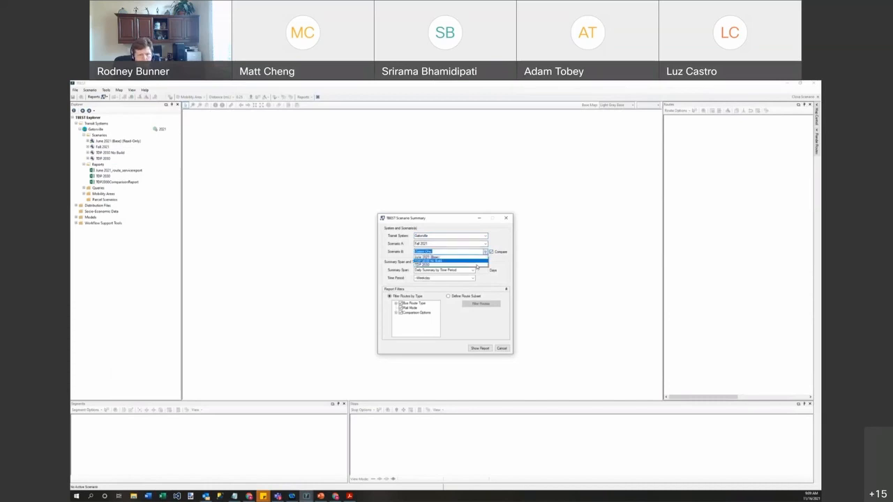
{"action": "left_click", "coordinate": [478, 265]}
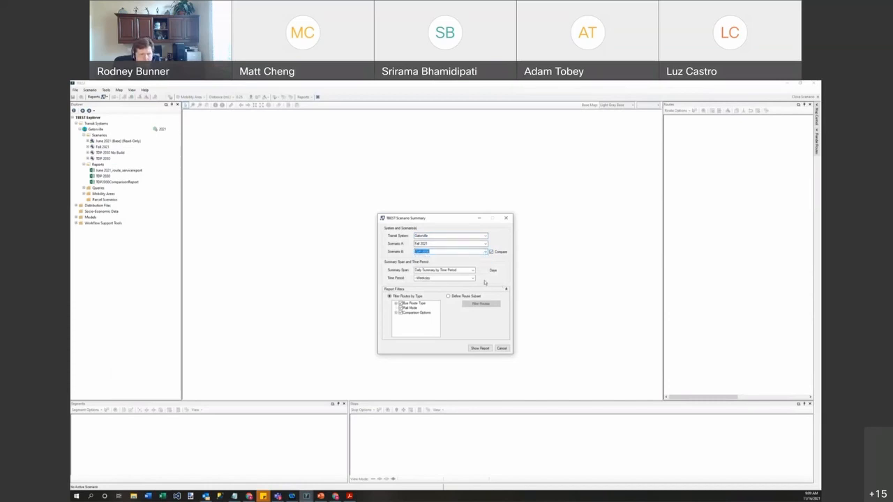
Set the summary span to Annual and generate the scenario comparison report.
{"action": "left_click", "coordinate": [473, 279]}
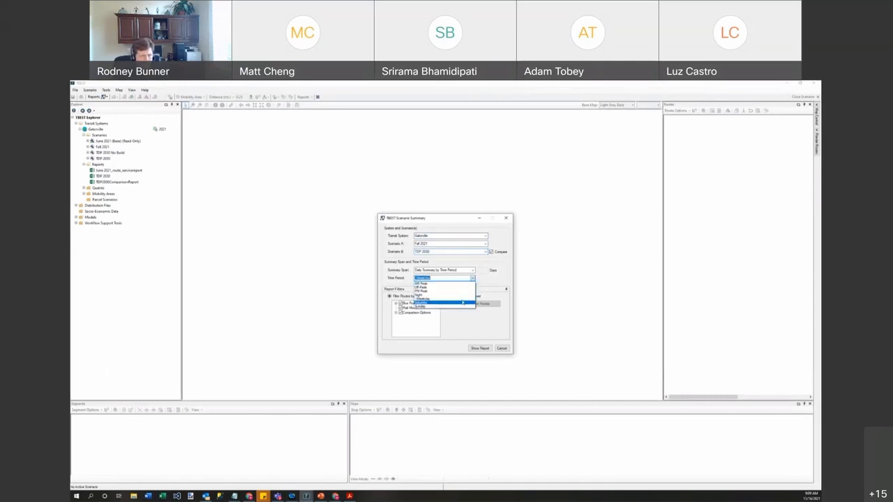
{"action": "left_click", "coordinate": [463, 302]}
{"action": "left_click", "coordinate": [464, 270]}
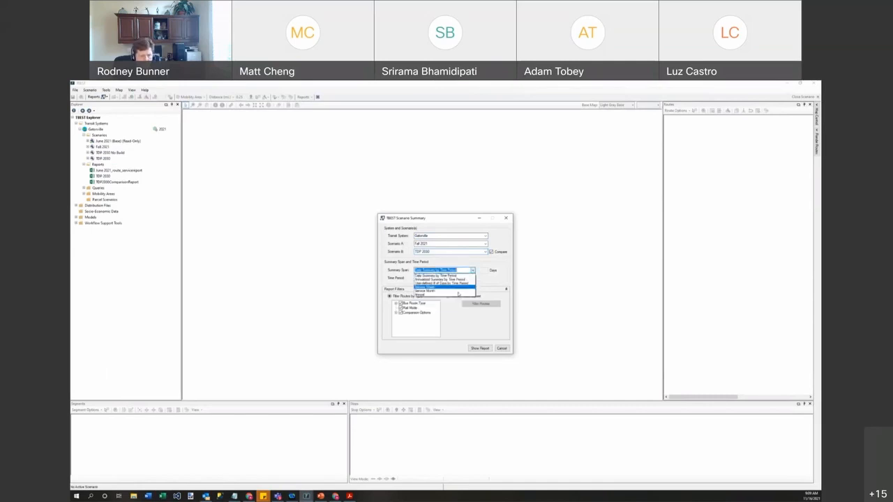
{"action": "left_click", "coordinate": [458, 296]}
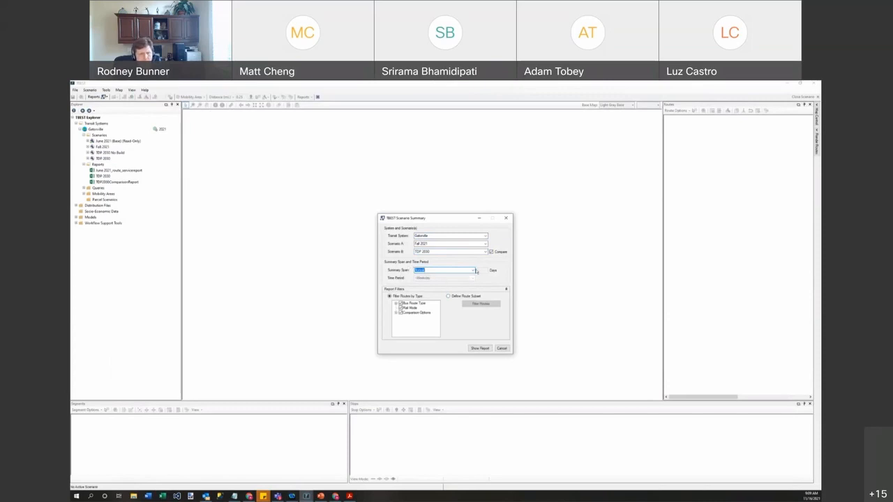
{"action": "left_click", "coordinate": [484, 348]}
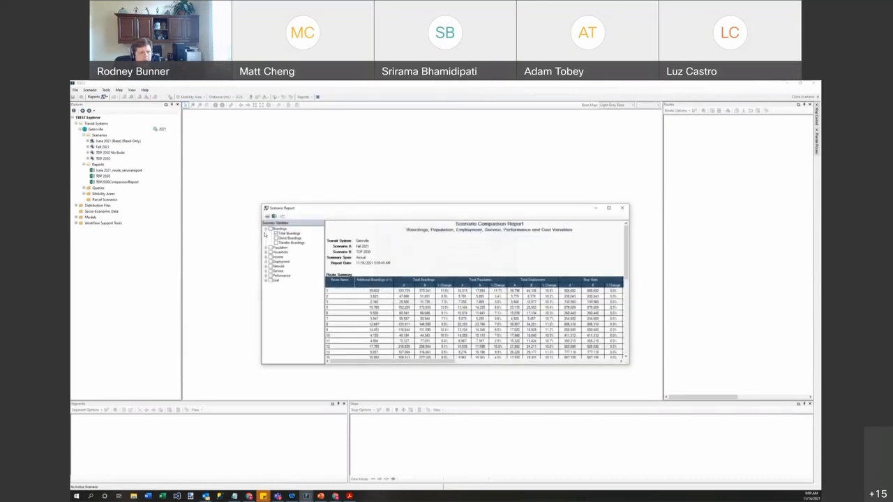
Enlarge the annual Scenario Comparison Report window to view more routes and variables down to the Totals row.
{"action": "left_click_drag", "start_coordinate": [262, 204], "coordinate": [215, 117]}
{"action": "left_click_drag", "start_coordinate": [623, 203], "coordinate": [600, 300]}
{"action": "left_click_drag", "start_coordinate": [498, 362], "coordinate": [353, 349]}
{"action": "left_click", "coordinate": [375, 333]}
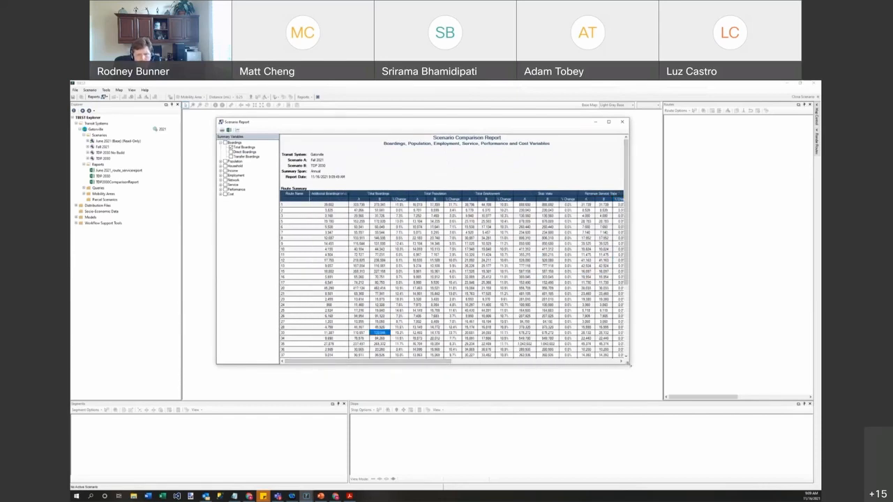
{"action": "left_click_drag", "start_coordinate": [630, 363], "coordinate": [738, 452]}
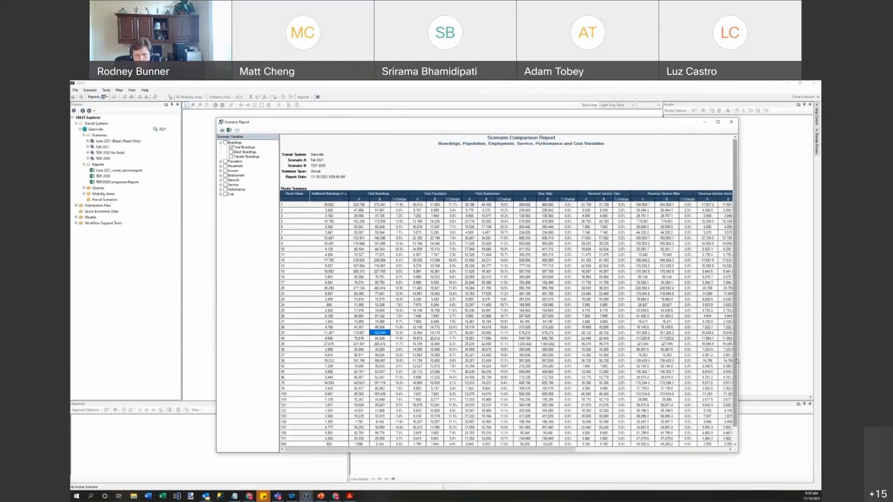
{"action": "left_click_drag", "start_coordinate": [734, 392], "coordinate": [734, 413]}
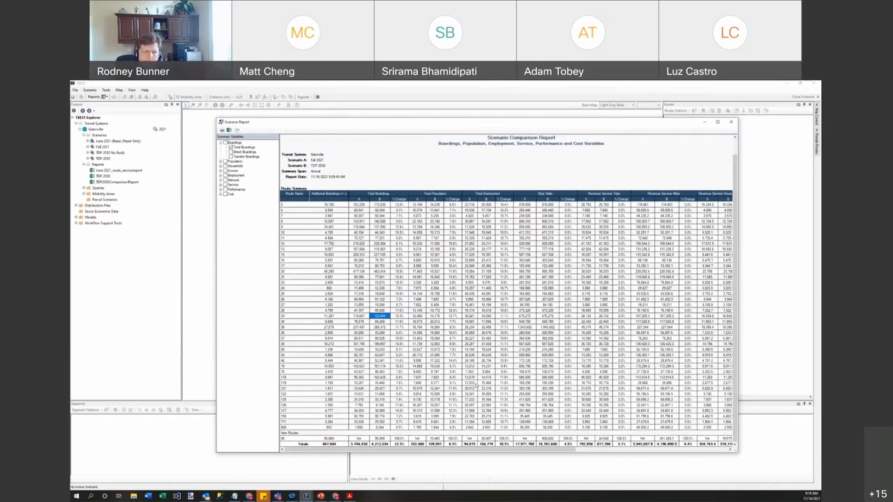
Compare the route-level Total Population values of Scenarios A and B with their entries in the Totals row.
{"action": "left_click", "coordinate": [480, 295]}
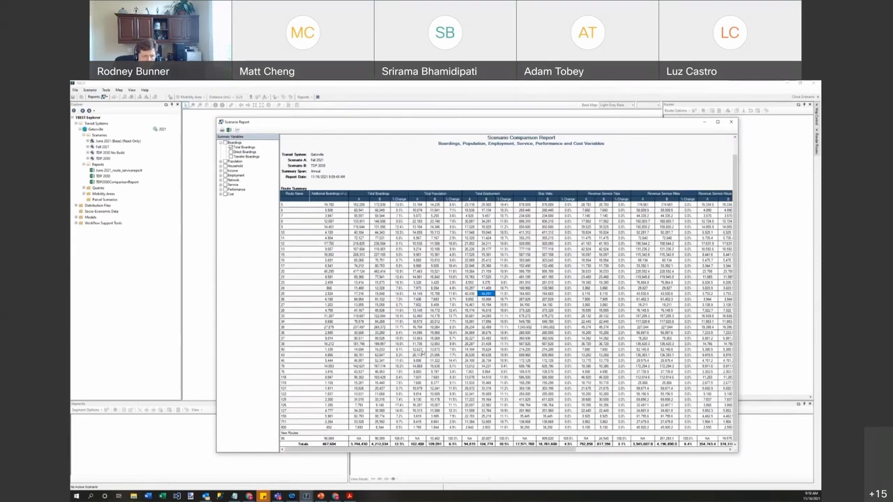
{"action": "left_click", "coordinate": [419, 293]}
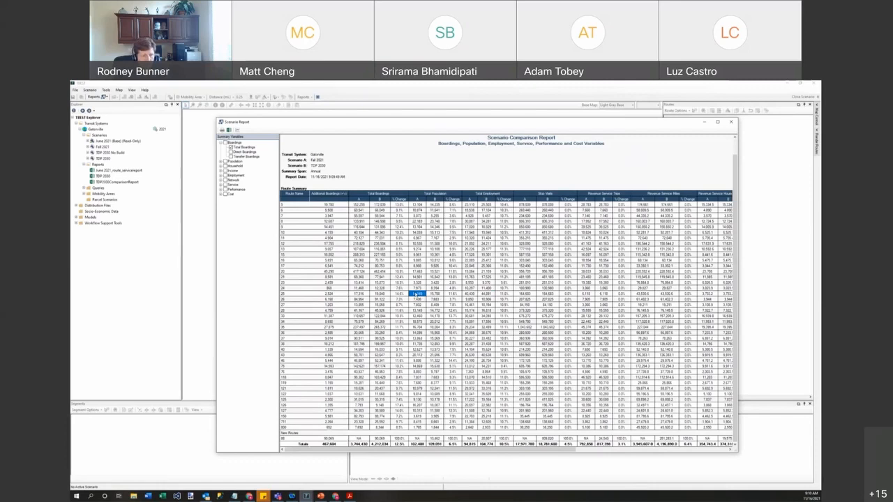
{"action": "left_click_drag", "start_coordinate": [417, 244], "coordinate": [434, 246]}
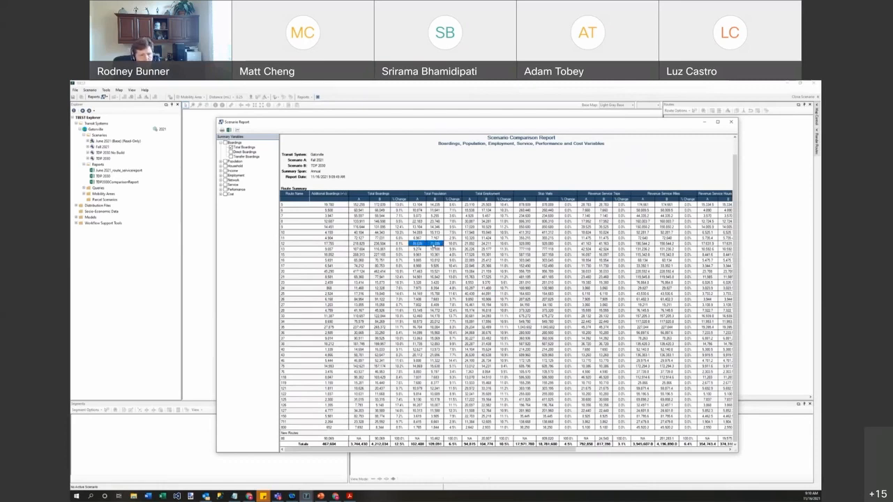
{"action": "left_click", "coordinate": [416, 444]}
{"action": "left_click", "coordinate": [436, 445]}
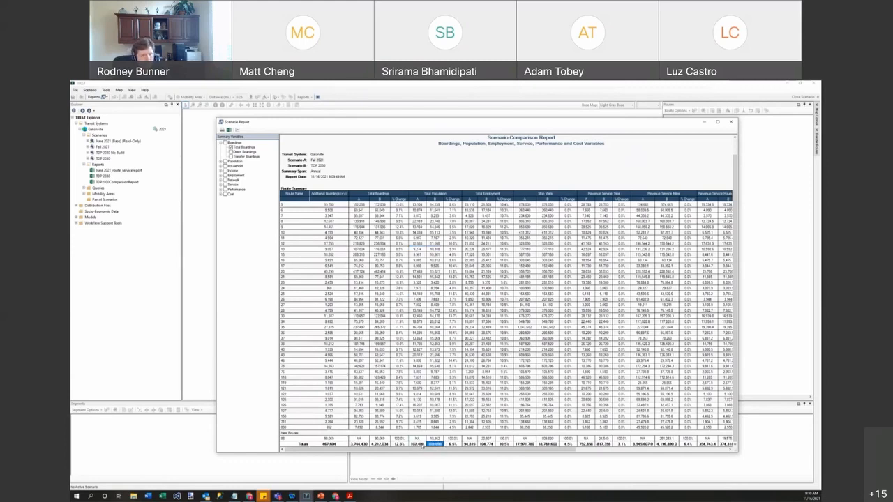
{"action": "left_click", "coordinate": [419, 445]}
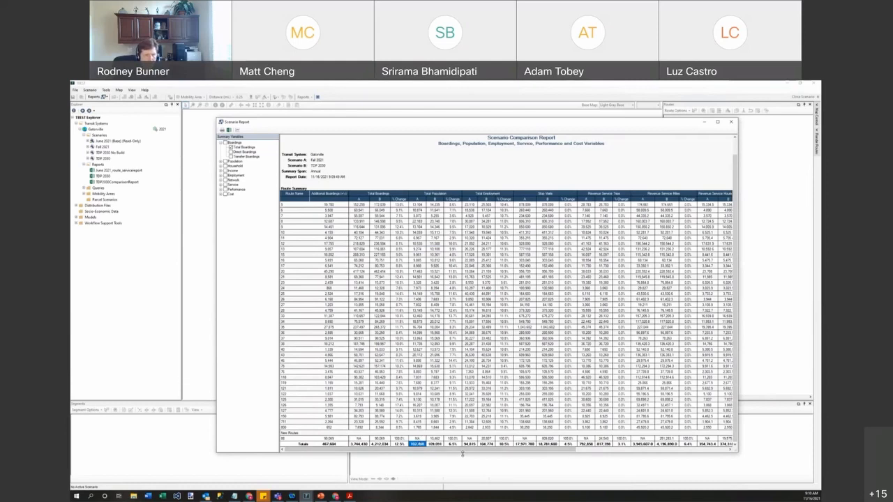
{"action": "scroll", "coordinate": [464, 419], "scroll_direction": "up", "scroll_amount": 1}
{"action": "left_click_drag", "start_coordinate": [418, 428], "coordinate": [423, 218]}
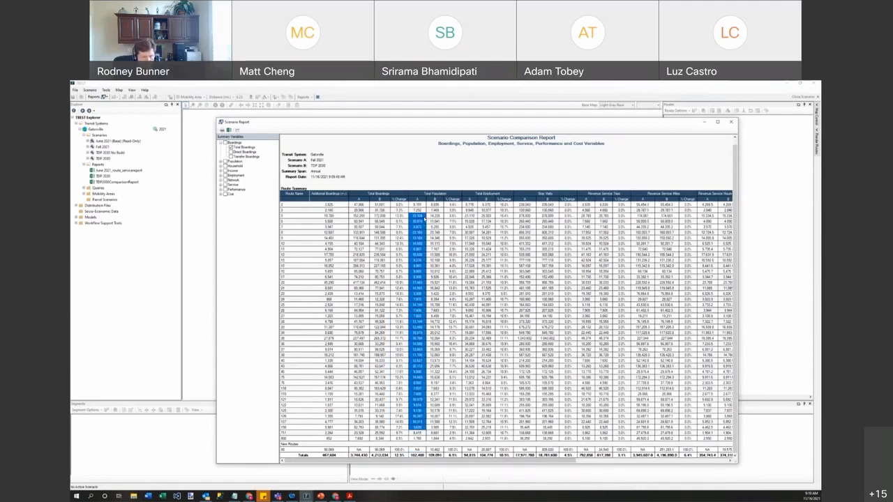
{"action": "left_click", "coordinate": [419, 221]}
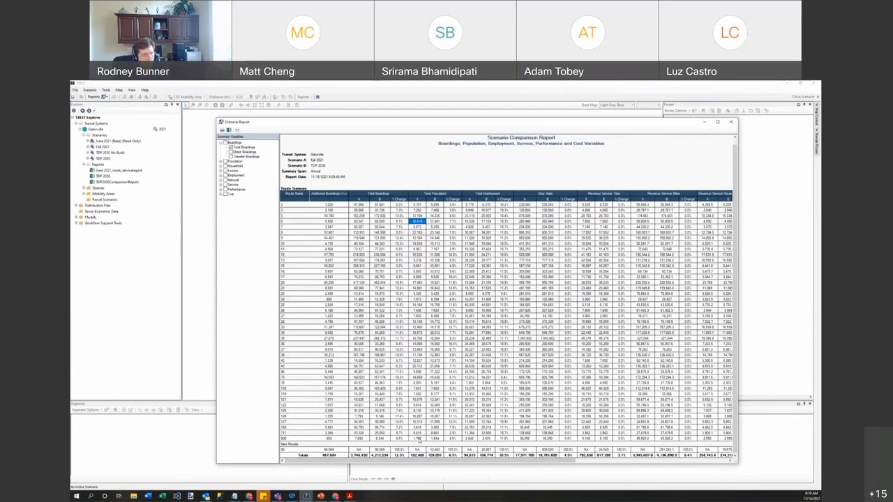
{"action": "left_click", "coordinate": [418, 455]}
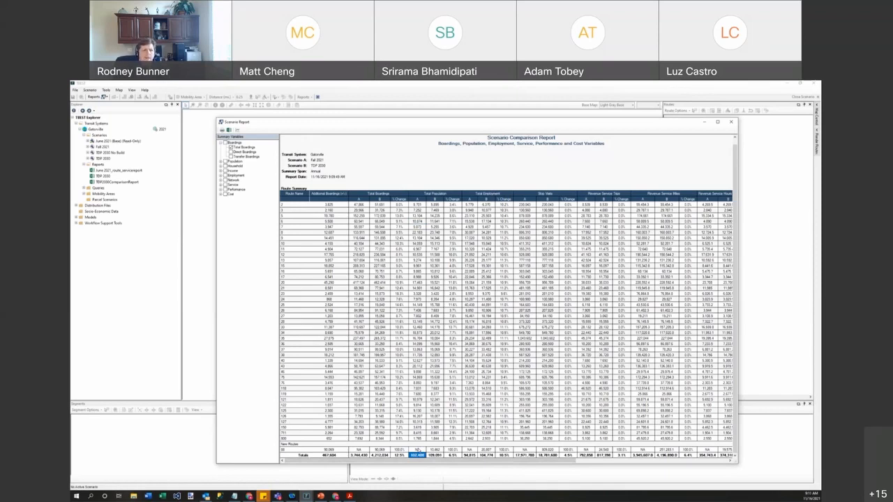
{"action": "left_click", "coordinate": [437, 455]}
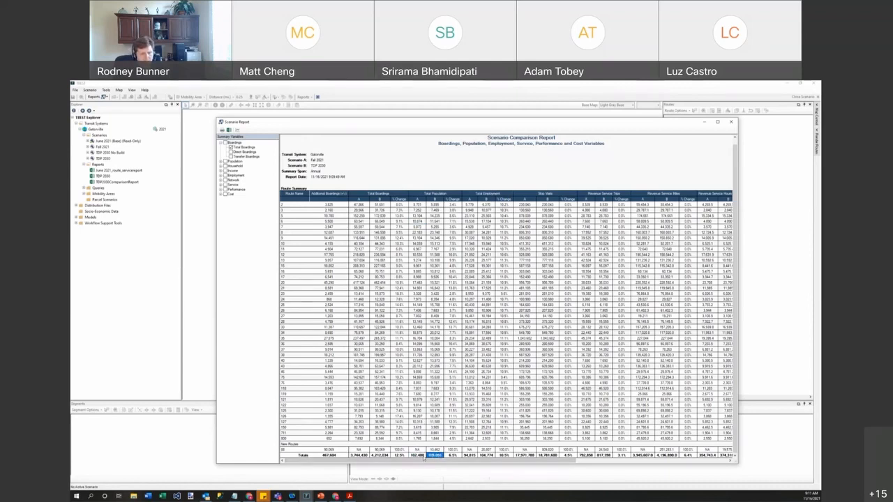
Check the Total Employment totals for both scenarios and close the annual comparison report.
{"action": "left_click", "coordinate": [472, 456]}
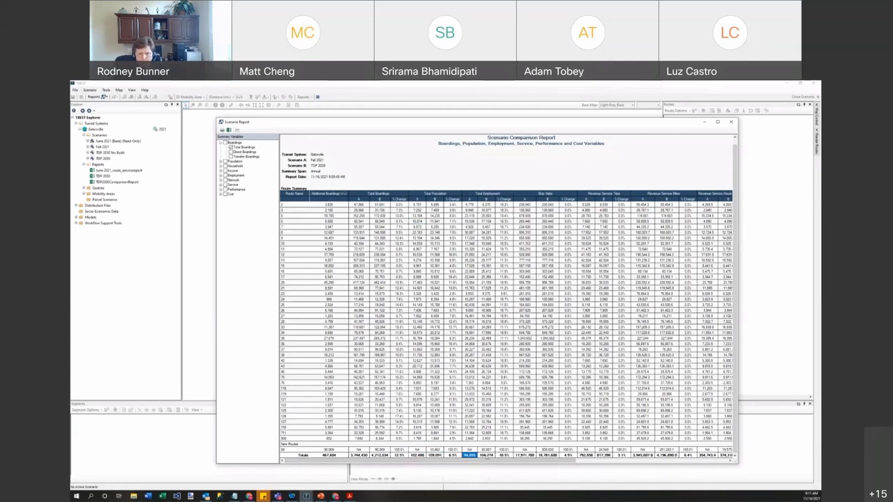
{"action": "left_click", "coordinate": [487, 455]}
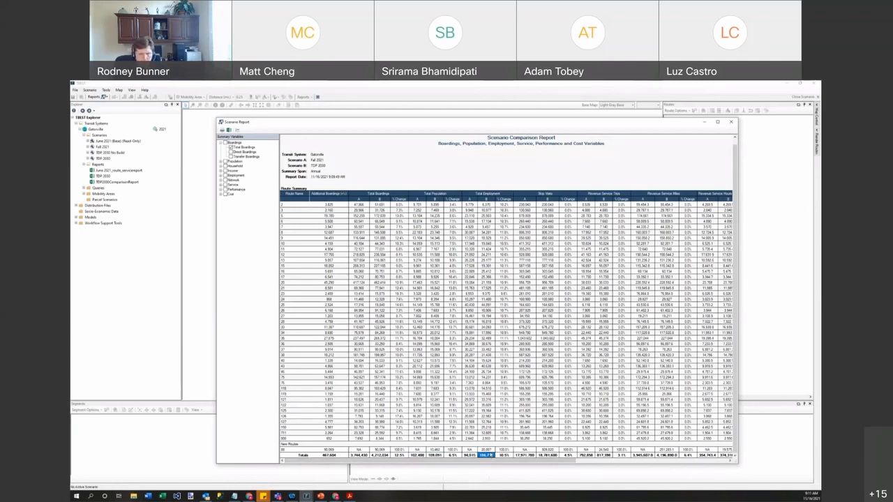
{"action": "left_click_drag", "start_coordinate": [495, 461], "coordinate": [447, 466]}
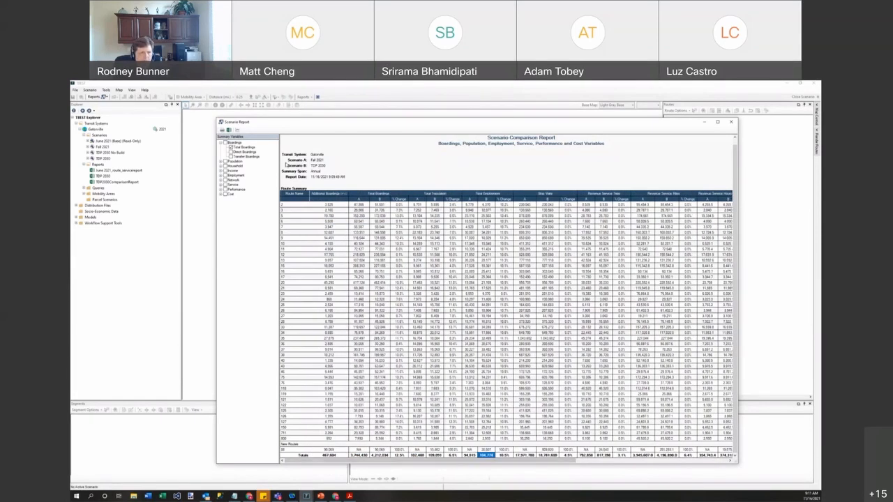
{"action": "left_click", "coordinate": [731, 122]}
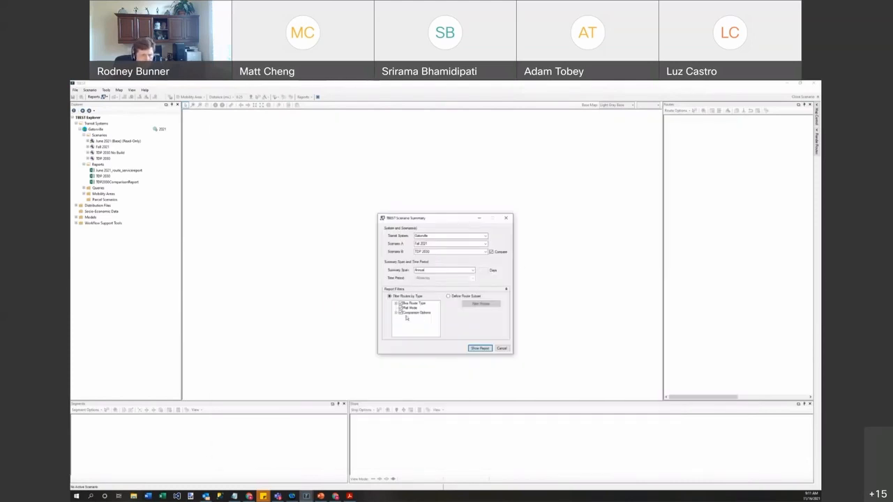
Define a route subset of routes 1, 2, 3 and the new Scenario B-only route, generate its annual comparison report, and close it.
{"action": "left_click", "coordinate": [451, 296]}
{"action": "left_click", "coordinate": [488, 304]}
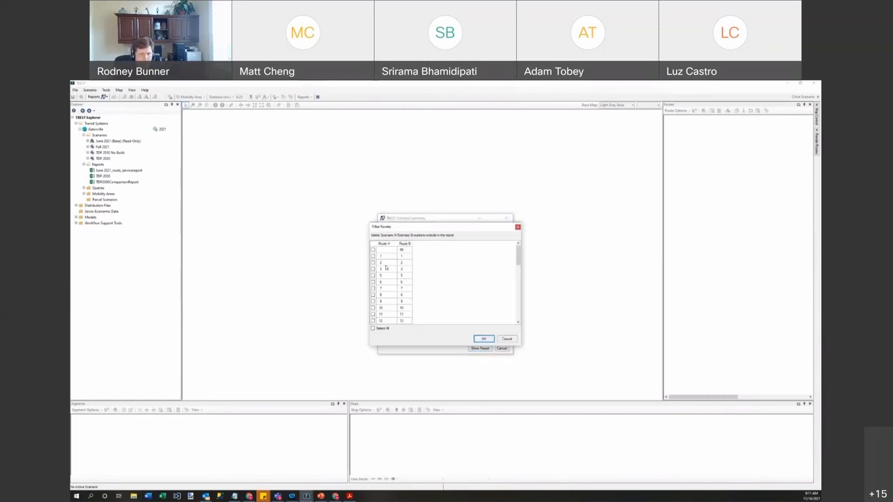
{"action": "left_click", "coordinate": [373, 256]}
{"action": "left_click", "coordinate": [373, 263]}
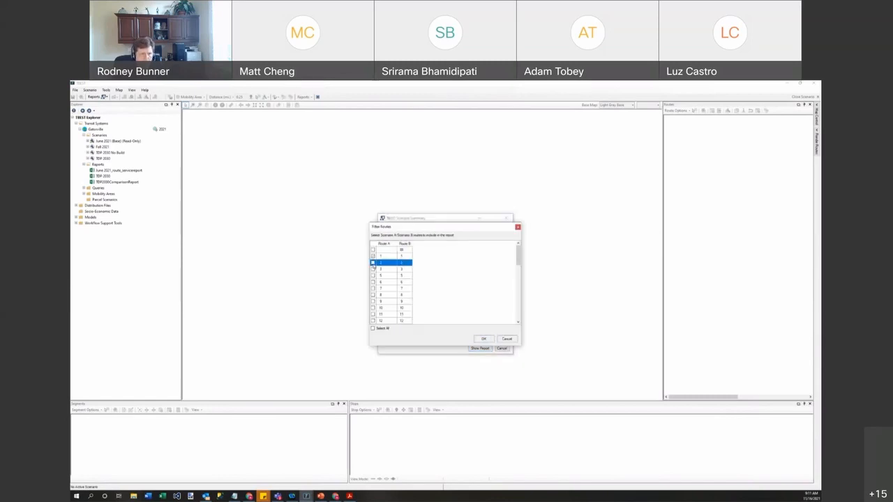
{"action": "left_click", "coordinate": [372, 268]}
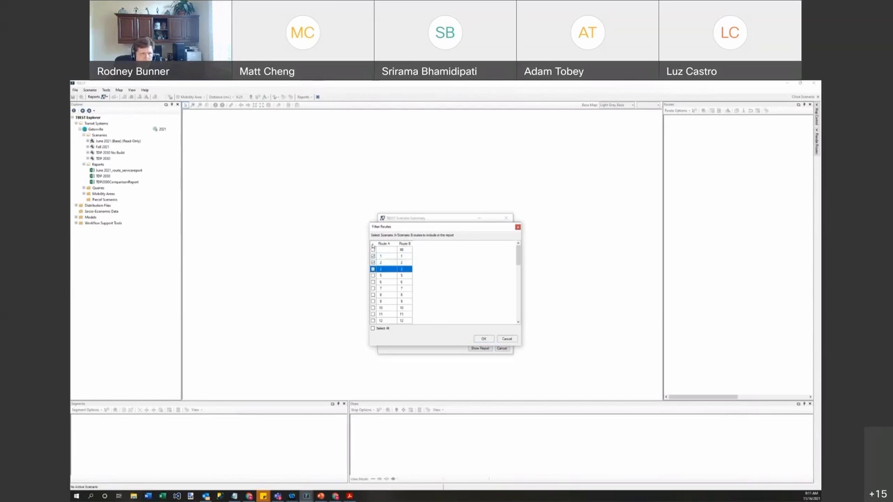
{"action": "left_click", "coordinate": [374, 250]}
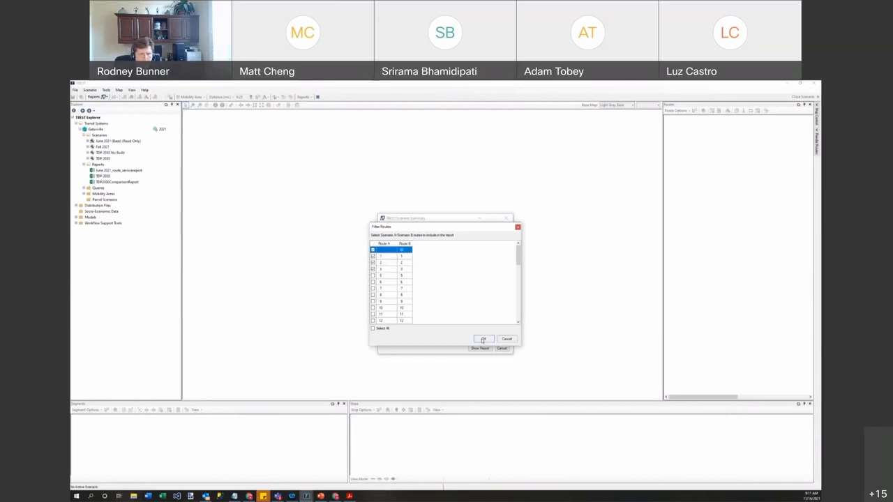
{"action": "left_click", "coordinate": [483, 339]}
{"action": "left_click", "coordinate": [482, 348]}
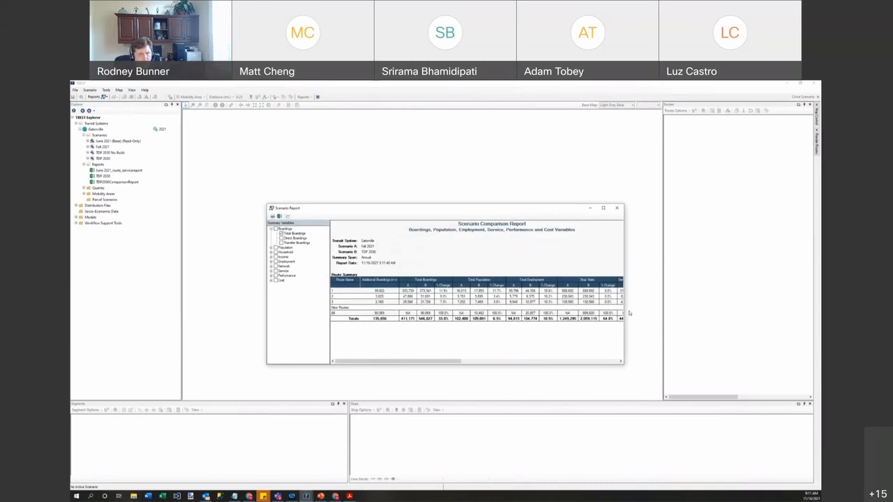
{"action": "left_click", "coordinate": [621, 208]}
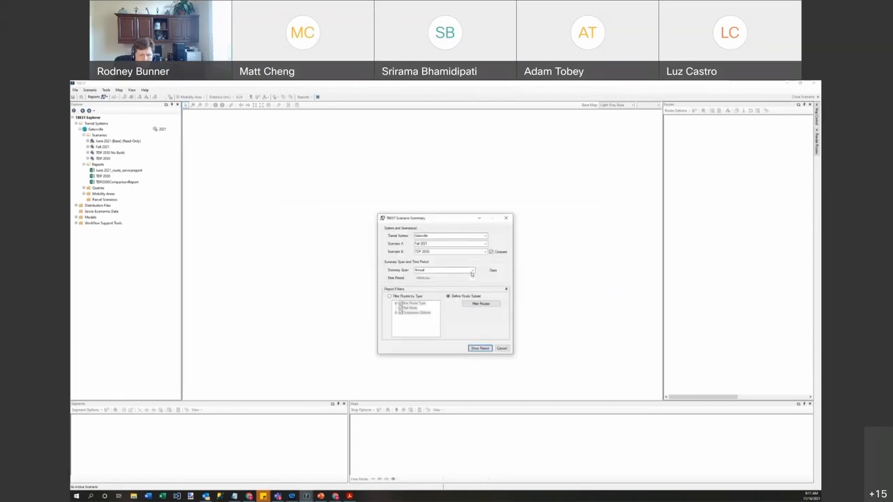
Restore filtering of routes by type and generate a Daily Summary by Time Period comparison report for Saturday.
{"action": "left_click", "coordinate": [472, 270]}
{"action": "left_click", "coordinate": [441, 277]}
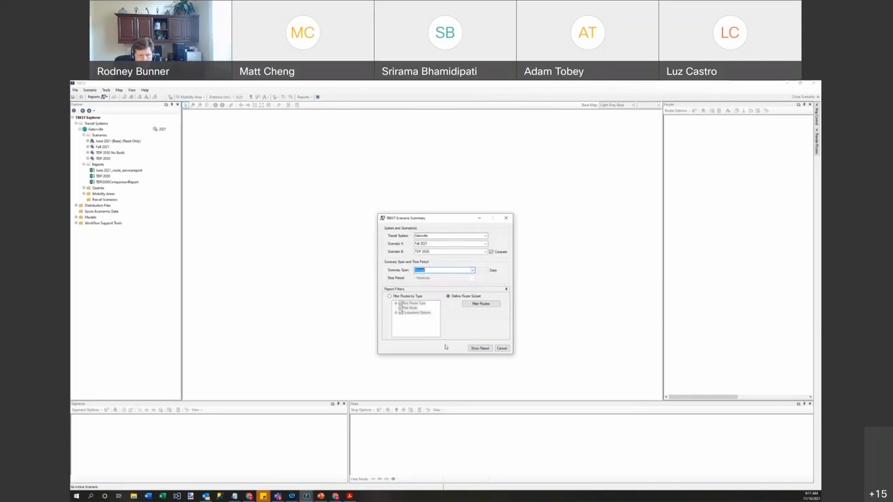
{"action": "left_click", "coordinate": [409, 296]}
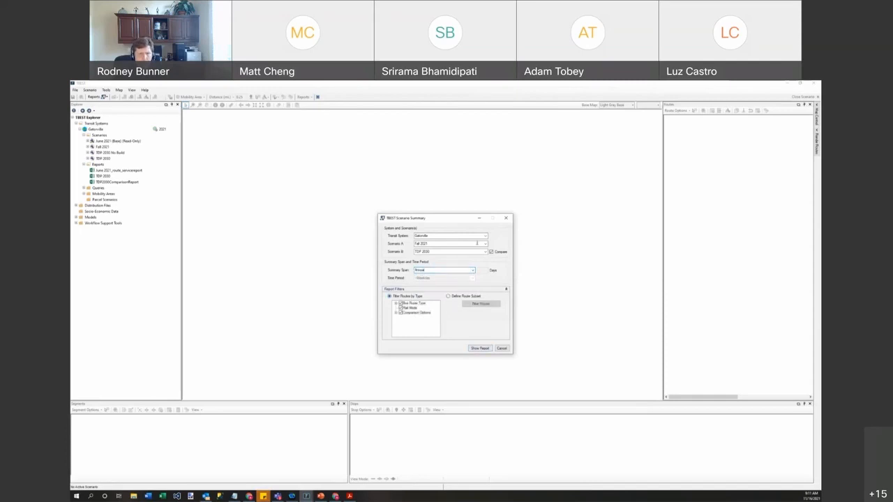
{"action": "left_click", "coordinate": [472, 270]}
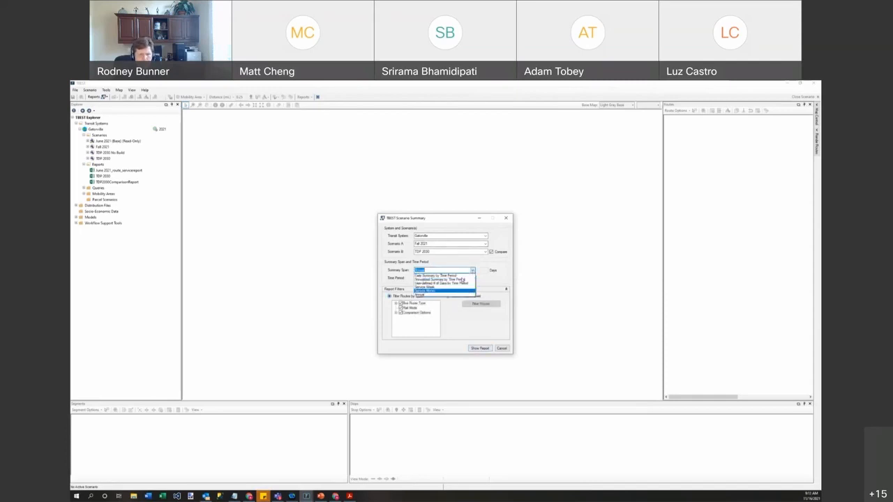
{"action": "left_click", "coordinate": [447, 276]}
{"action": "left_click", "coordinate": [472, 279]}
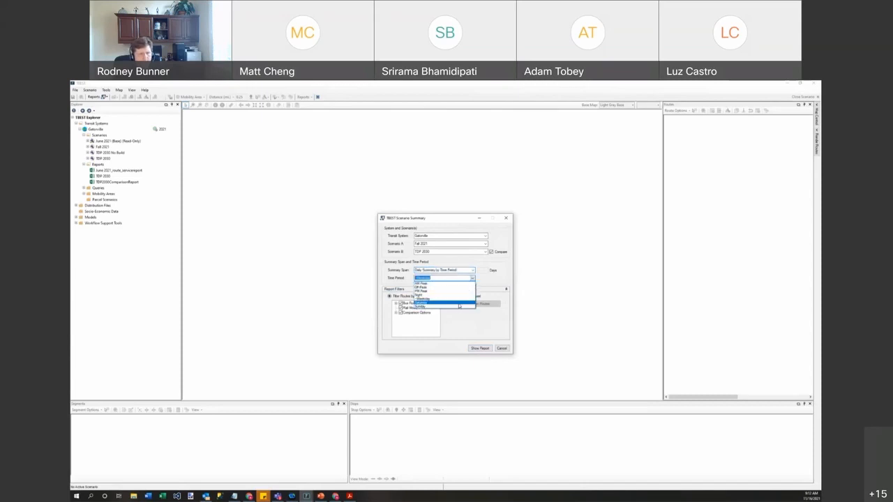
{"action": "left_click", "coordinate": [459, 306]}
{"action": "left_click", "coordinate": [478, 349]}
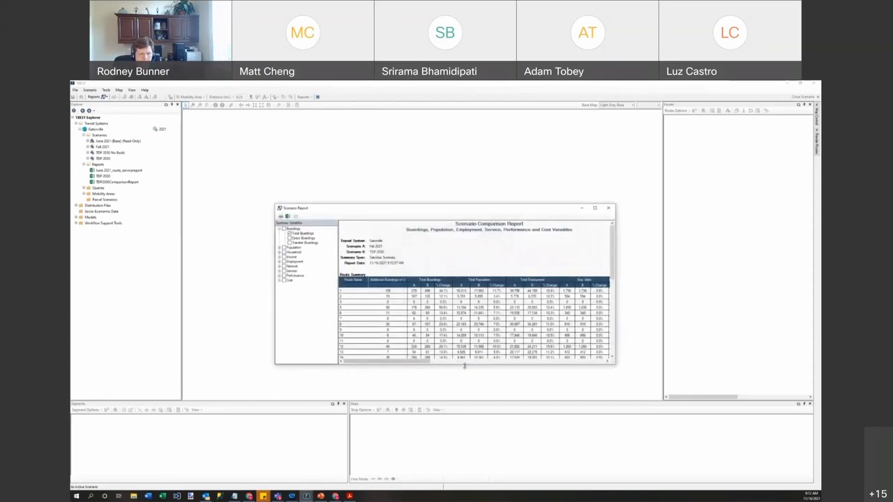
Enlarge the Saturday comparison report, examine its route values and totals, and close it.
{"action": "left_click_drag", "start_coordinate": [464, 365], "coordinate": [464, 476]}
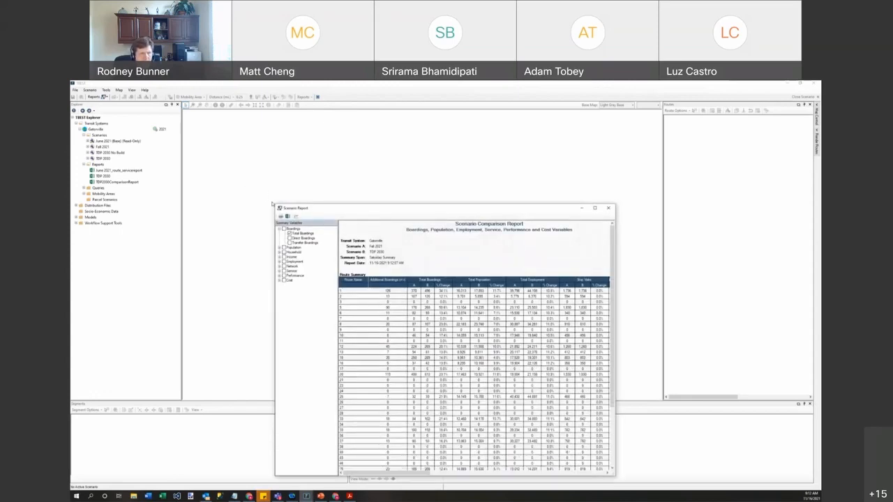
{"action": "left_click_drag", "start_coordinate": [272, 204], "coordinate": [270, 160]}
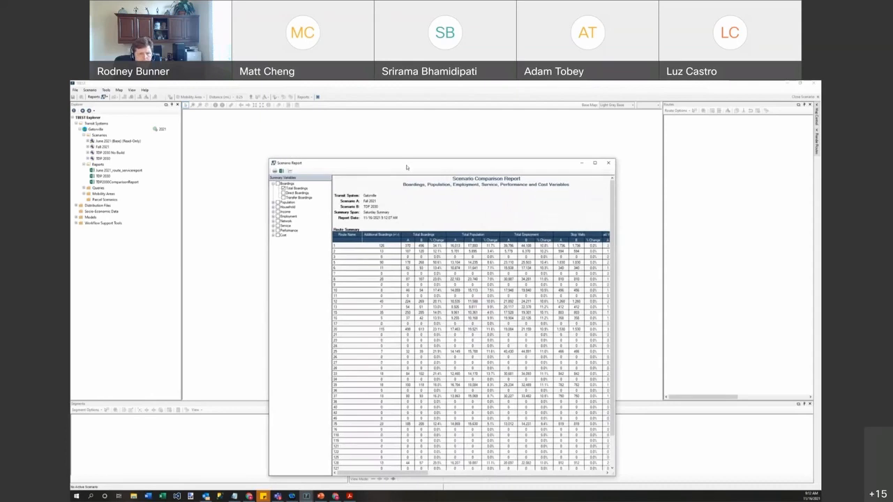
{"action": "left_click_drag", "start_coordinate": [407, 167], "coordinate": [404, 113]}
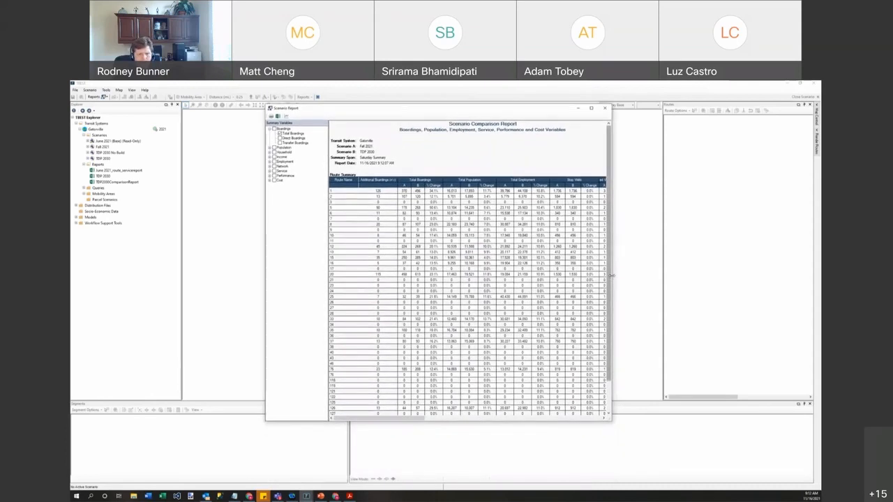
{"action": "left_click_drag", "start_coordinate": [612, 276], "coordinate": [719, 276]}
{"action": "scroll", "coordinate": [477, 352], "scroll_direction": "down", "scroll_amount": 2}
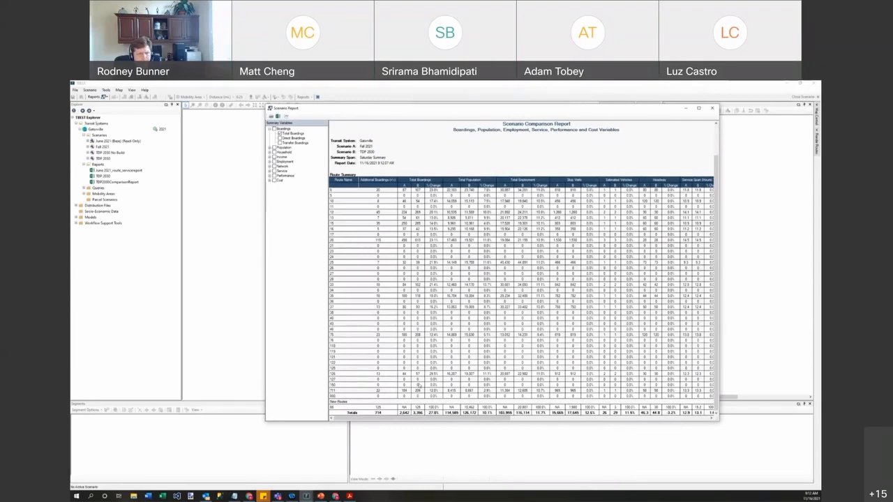
{"action": "scroll", "coordinate": [497, 368], "scroll_direction": "up", "scroll_amount": 2}
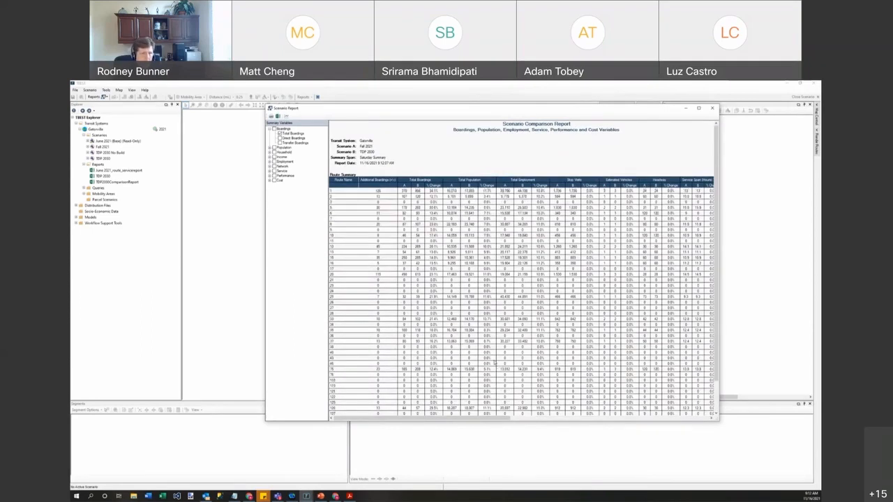
{"action": "scroll", "coordinate": [495, 364], "scroll_direction": "down", "scroll_amount": 2}
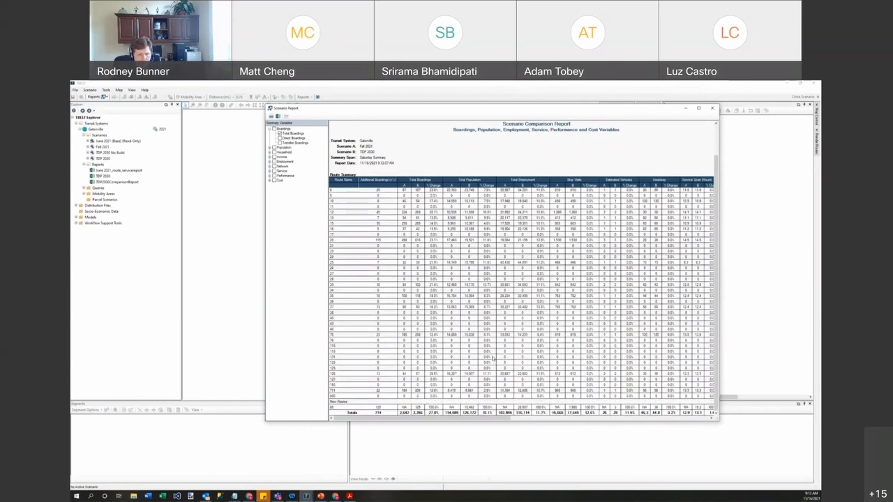
{"action": "left_click", "coordinate": [712, 110]}
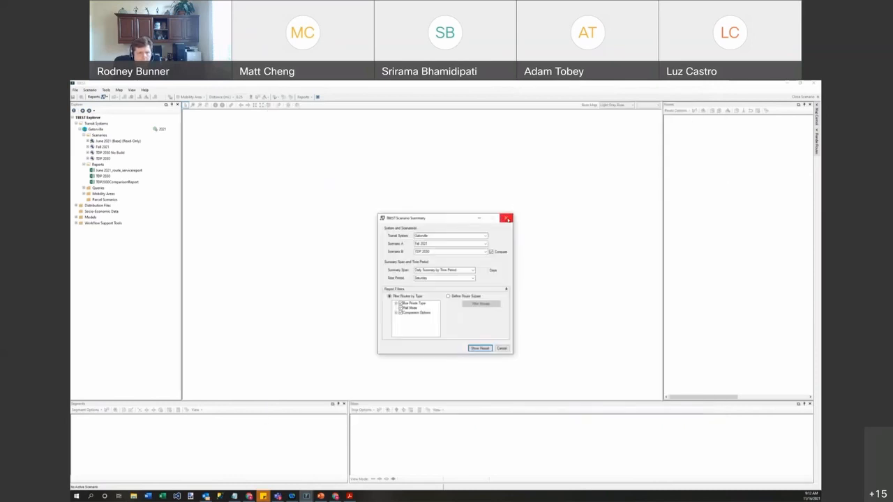
{"action": "left_click_drag", "start_coordinate": [465, 221], "coordinate": [431, 212]}
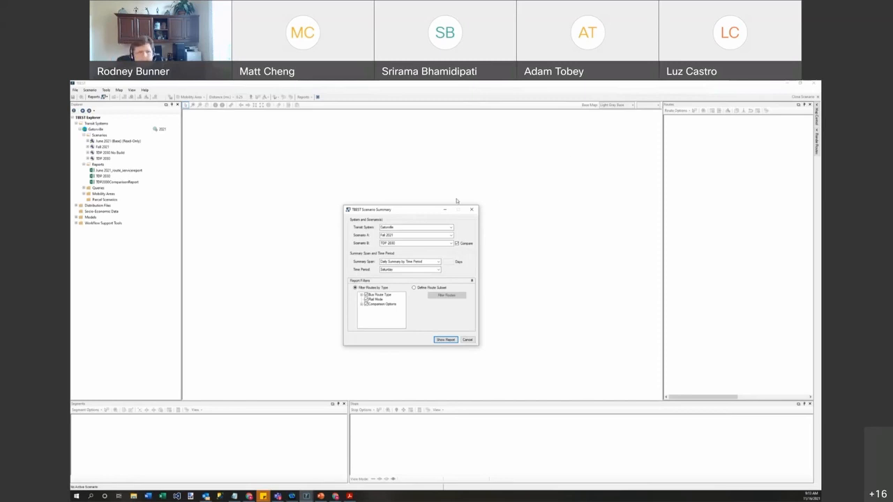
Turn off the scenario comparison, set the time period to Weekday and generate the daily summary report for Fall 2021.
{"action": "left_click", "coordinate": [457, 243]}
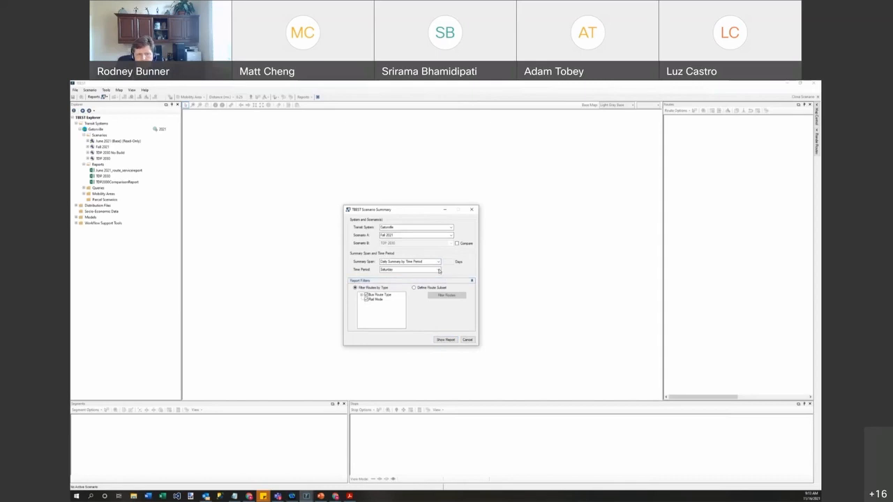
{"action": "left_click", "coordinate": [439, 270]}
{"action": "left_click", "coordinate": [431, 291]}
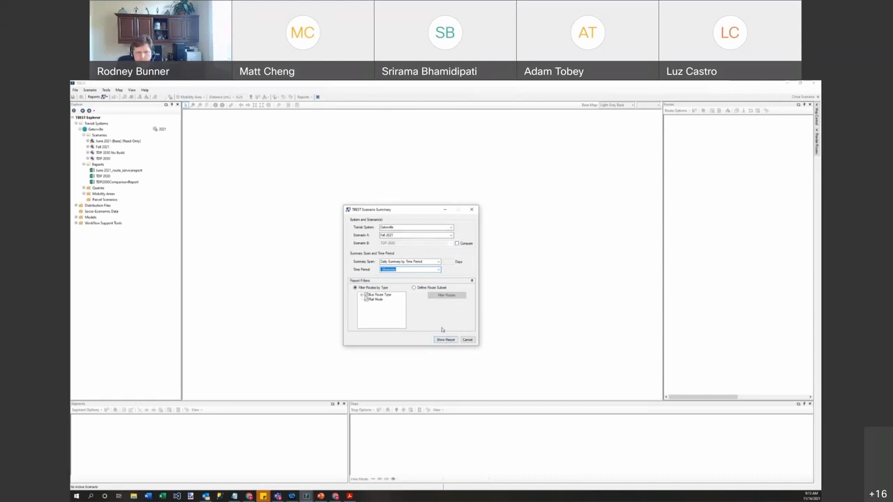
{"action": "left_click", "coordinate": [445, 339]}
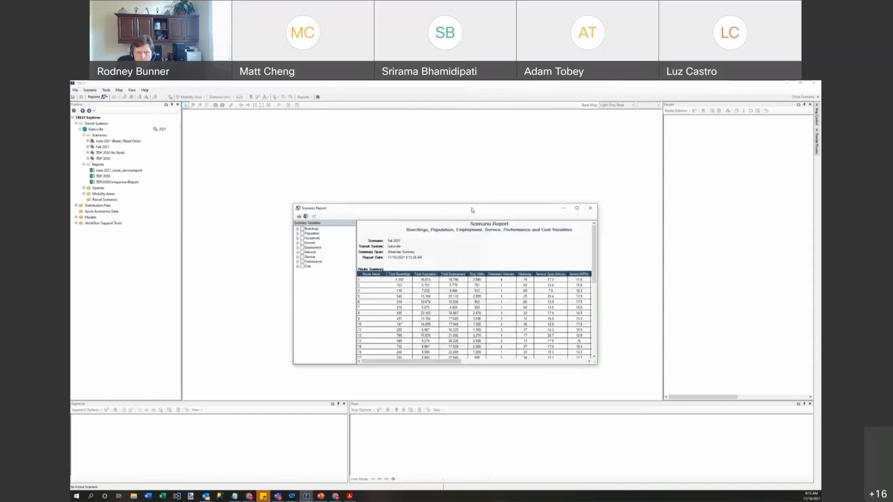
Enlarge the single-scenario Fall 2021 weekday report, examine its route summary columns, and close it.
{"action": "left_click_drag", "start_coordinate": [471, 208], "coordinate": [405, 141]}
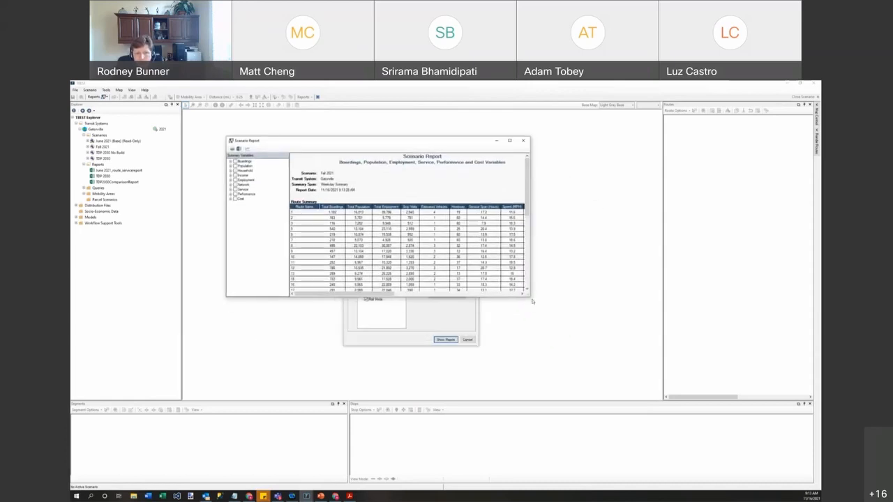
{"action": "left_click_drag", "start_coordinate": [530, 297], "coordinate": [721, 413]}
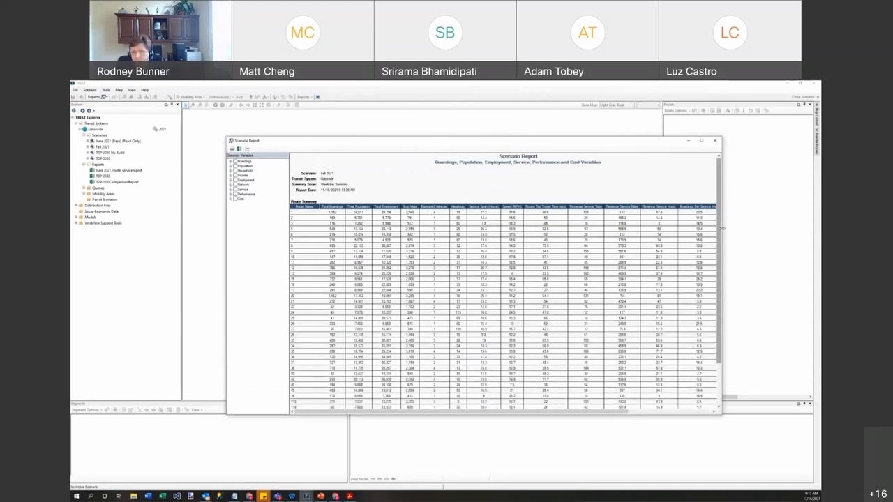
{"action": "left_click_drag", "start_coordinate": [723, 229], "coordinate": [781, 279]}
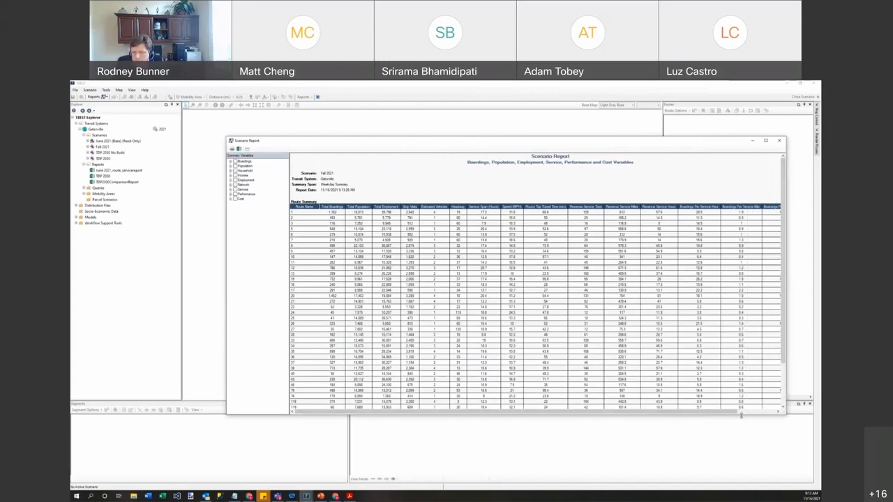
{"action": "left_click_drag", "start_coordinate": [736, 441], "coordinate": [737, 458]}
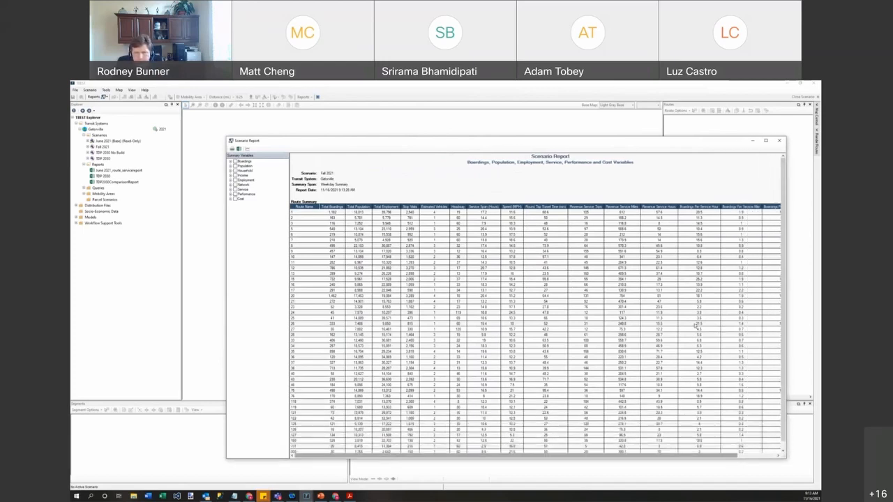
{"action": "left_click", "coordinate": [781, 142]}
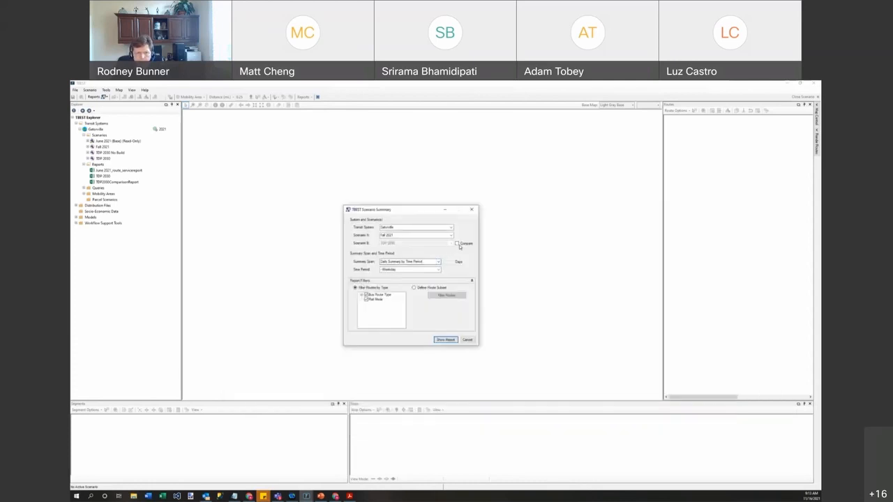
Turn comparison back on with TDP 2030 No Build as Scenario B and generate the weekday comparison report against Fall 2021.
{"action": "left_click", "coordinate": [457, 244]}
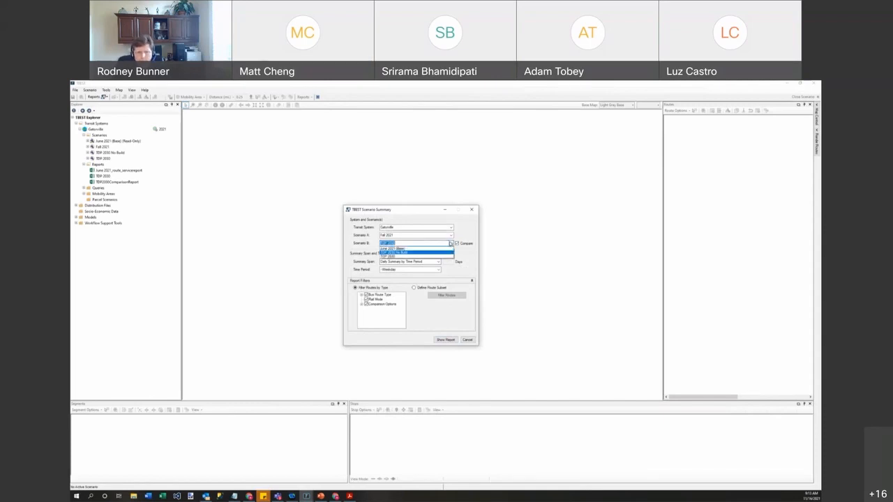
{"action": "left_click", "coordinate": [450, 244]}
{"action": "left_click", "coordinate": [438, 252]}
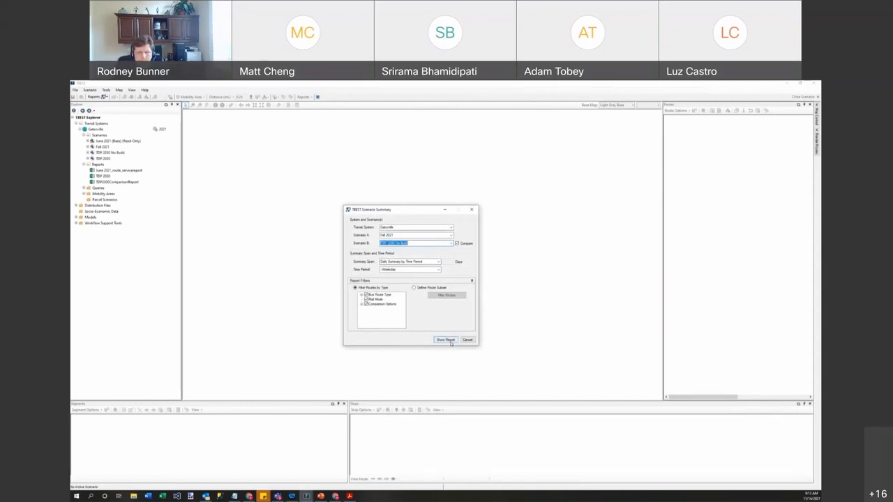
{"action": "left_click", "coordinate": [445, 340]}
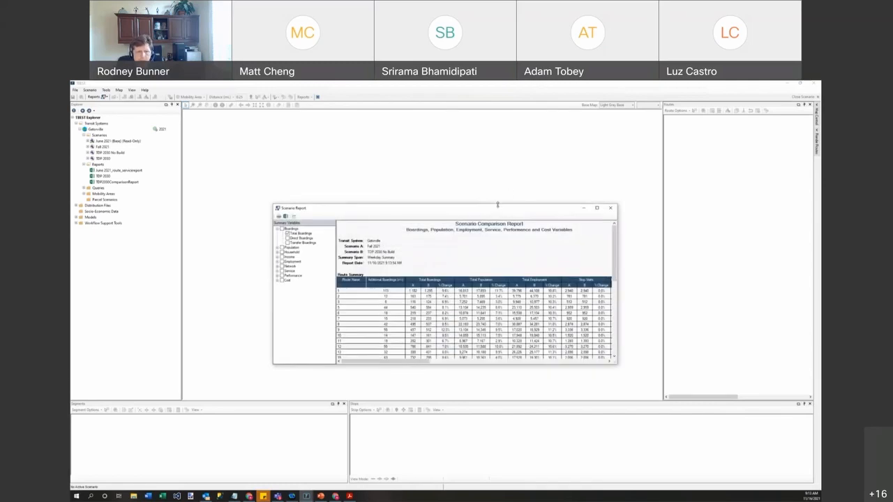
Enlarge the Fall 2021 versus TDP 2030 No Build report, examine its route changes and totals, and close it.
{"action": "left_click_drag", "start_coordinate": [499, 205], "coordinate": [499, 144]}
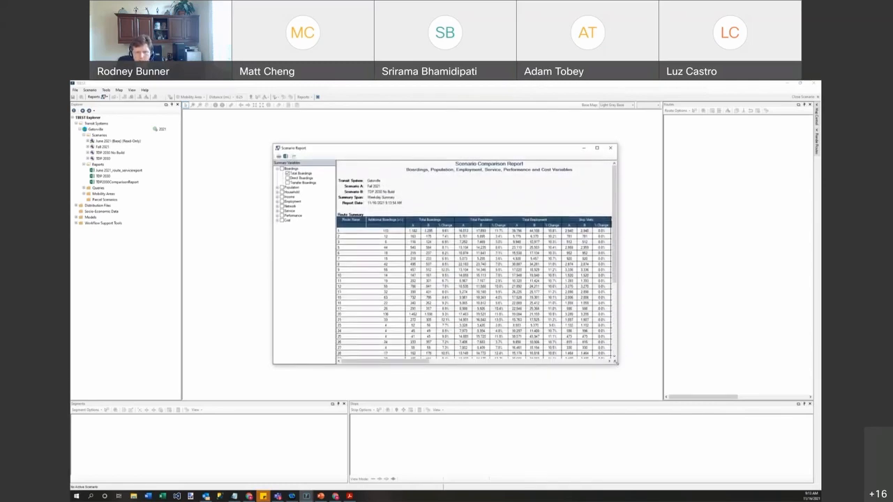
{"action": "left_click_drag", "start_coordinate": [617, 366], "coordinate": [765, 447]}
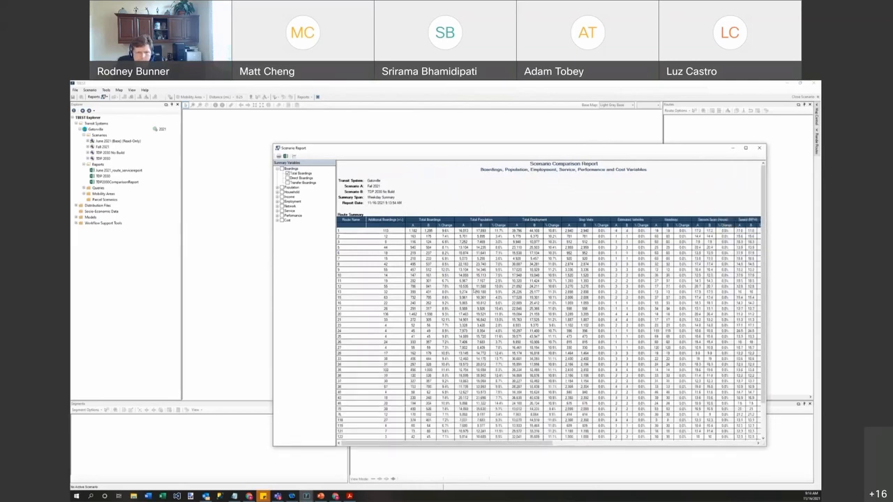
{"action": "scroll", "coordinate": [764, 218], "scroll_direction": "down", "scroll_amount": 3}
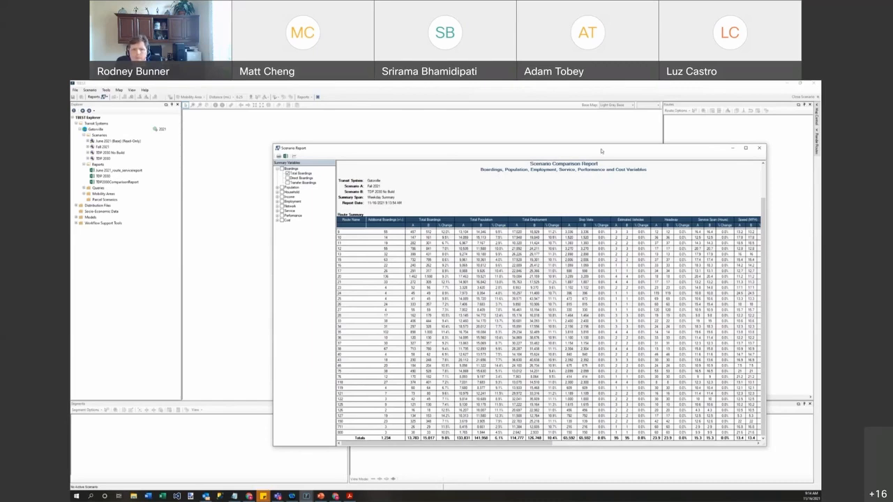
{"action": "left_click_drag", "start_coordinate": [600, 149], "coordinate": [523, 130]}
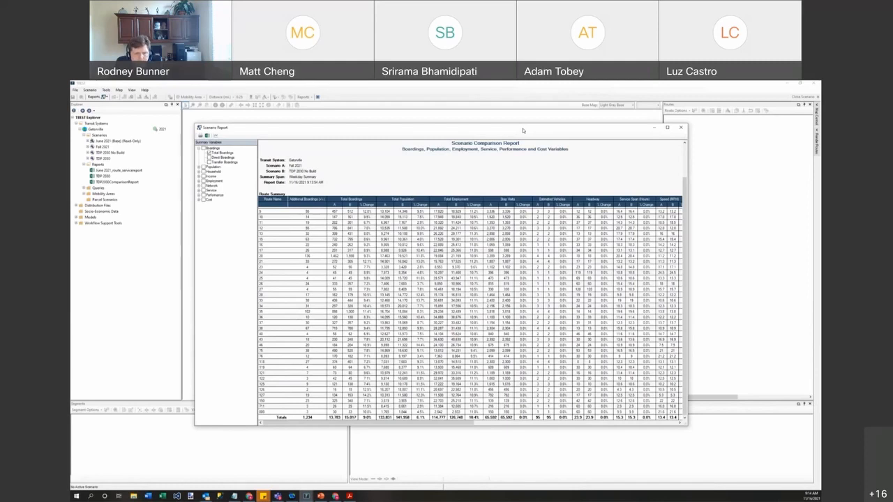
{"action": "left_click_drag", "start_coordinate": [523, 130], "coordinate": [510, 130]}
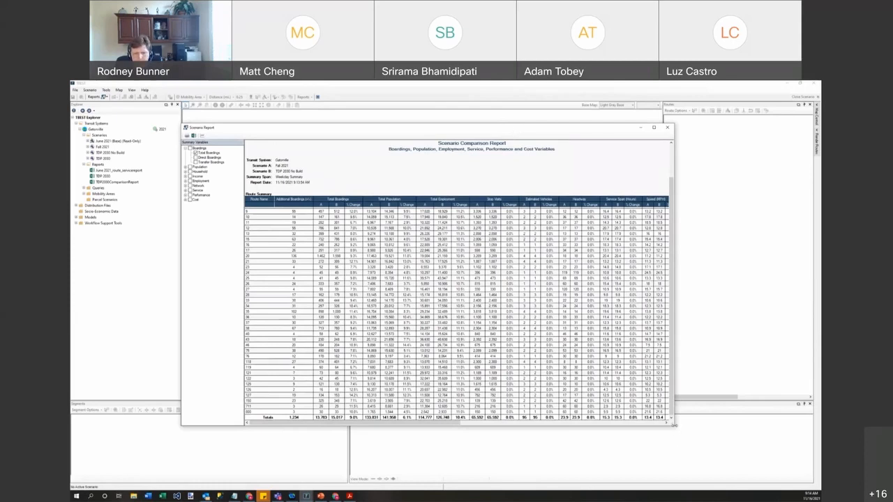
{"action": "left_click_drag", "start_coordinate": [674, 425], "coordinate": [691, 437]}
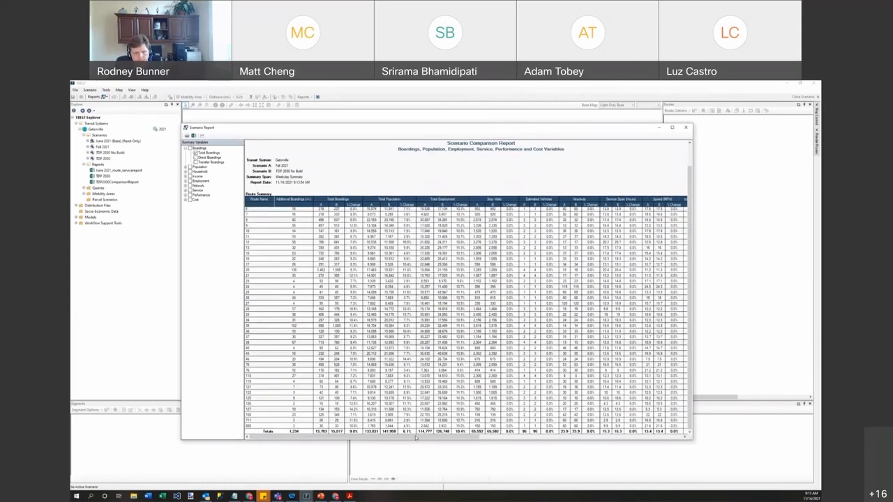
{"action": "left_click_drag", "start_coordinate": [448, 443], "coordinate": [360, 458]}
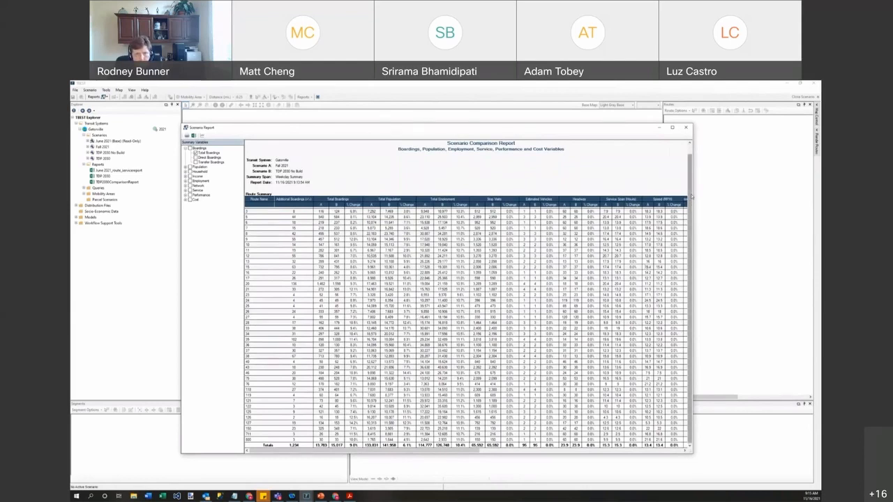
{"action": "left_click_drag", "start_coordinate": [691, 196], "coordinate": [697, 197]}
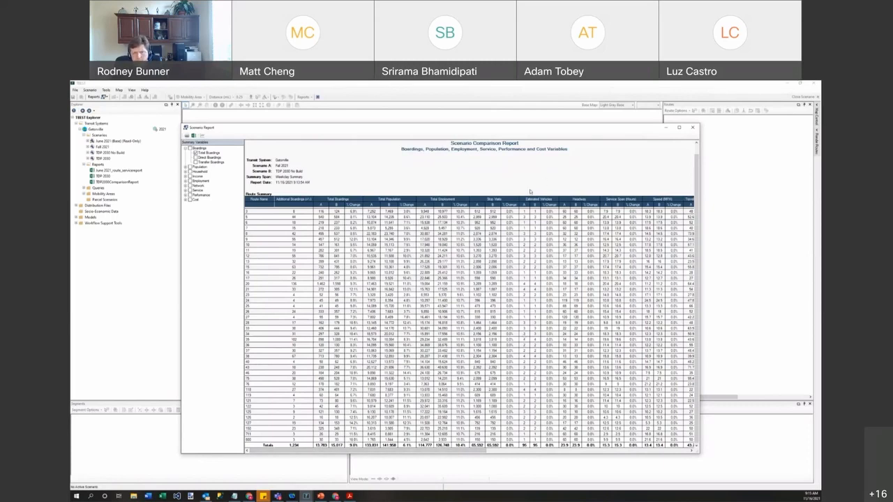
{"action": "left_click", "coordinate": [693, 128]}
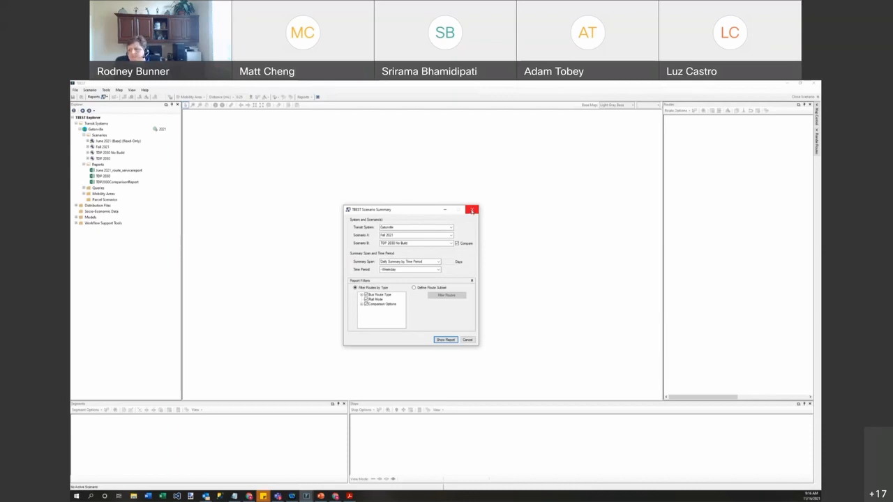
Close the Scenario Summary tool and open the TDP 2030 scenario in the network editor.
{"action": "left_click", "coordinate": [472, 211]}
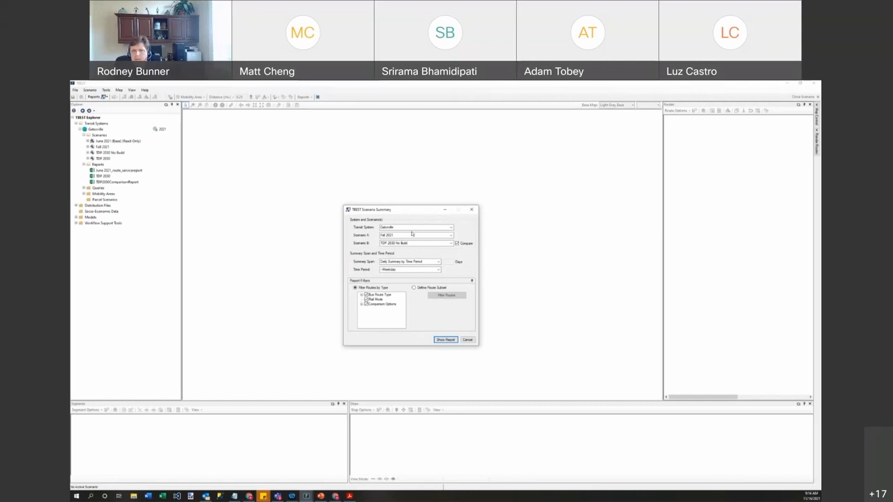
{"action": "left_click", "coordinate": [474, 210]}
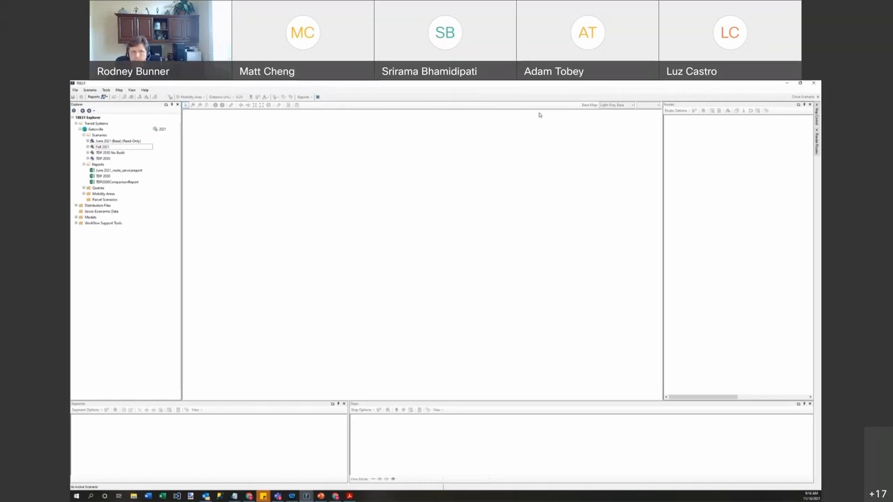
{"action": "left_click", "coordinate": [570, 93]}
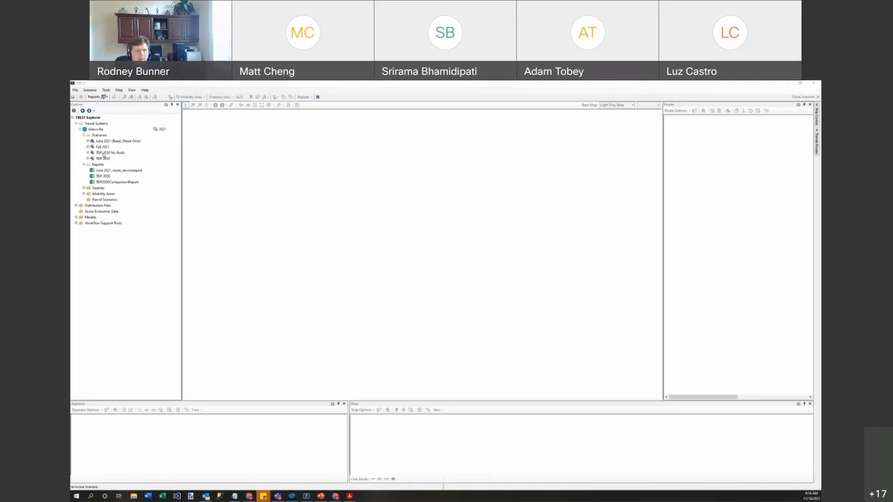
{"action": "left_click", "coordinate": [108, 159]}
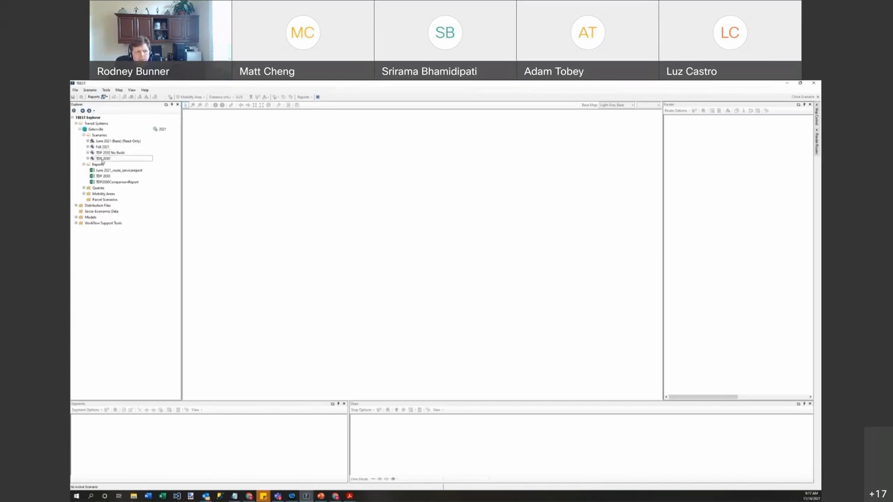
{"action": "right_click", "coordinate": [109, 160]}
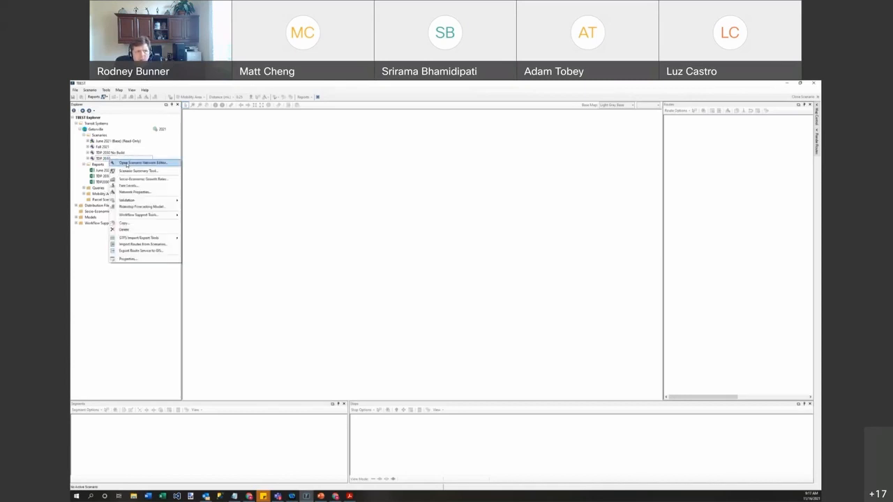
{"action": "left_click", "coordinate": [127, 163]}
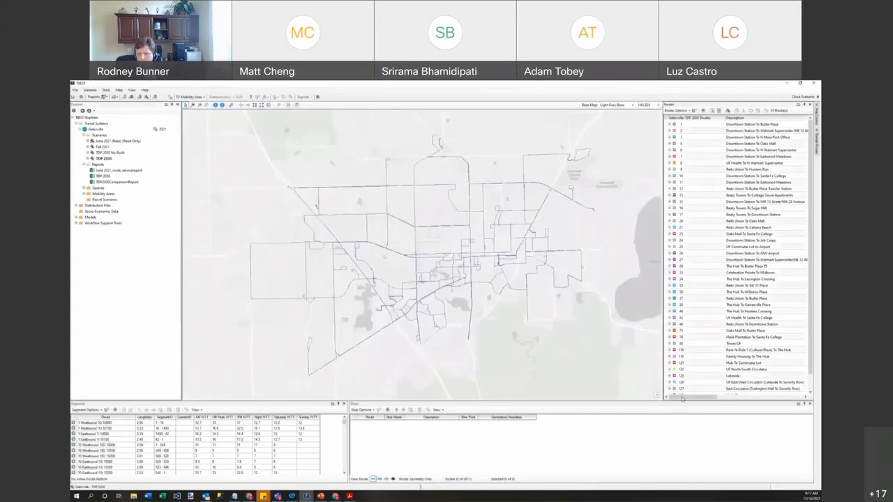
Look through the TDP 2030 route list's seat capacity, annual service days and fare columns.
{"action": "left_click_drag", "start_coordinate": [708, 398], "coordinate": [793, 397]}
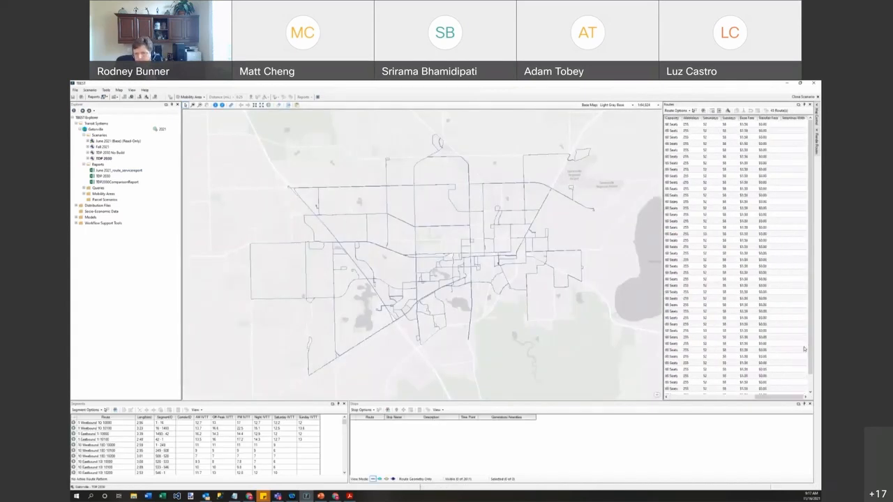
{"action": "scroll", "coordinate": [795, 384], "scroll_direction": "down", "scroll_amount": 3}
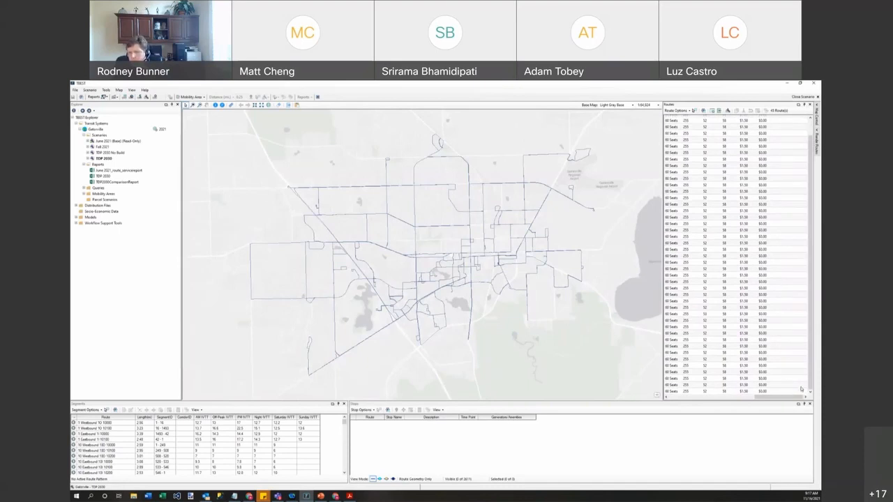
{"action": "left_click_drag", "start_coordinate": [793, 397], "coordinate": [698, 397]}
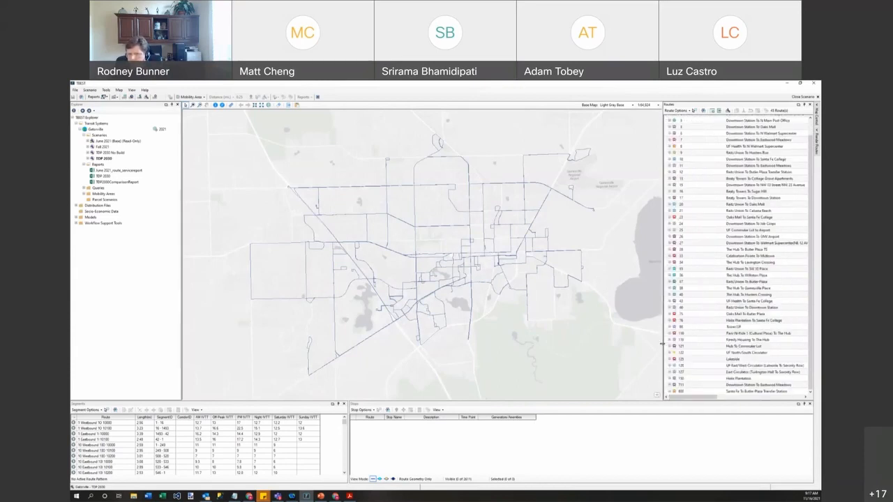
Widen the route list, select all TDP 2030 routes and open their Route Operations Settings.
{"action": "left_click_drag", "start_coordinate": [613, 347], "coordinate": [547, 348]}
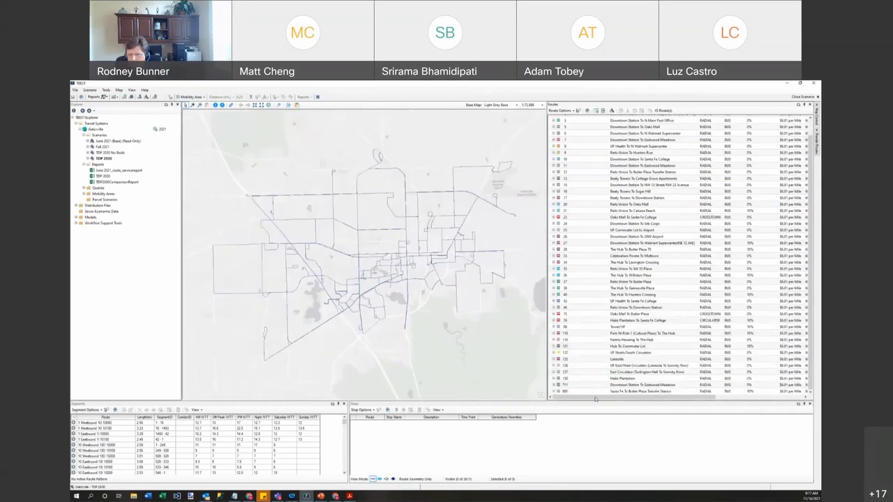
{"action": "left_click", "coordinate": [600, 392]}
{"action": "scroll", "coordinate": [662, 355], "scroll_direction": "up", "scroll_amount": 2}
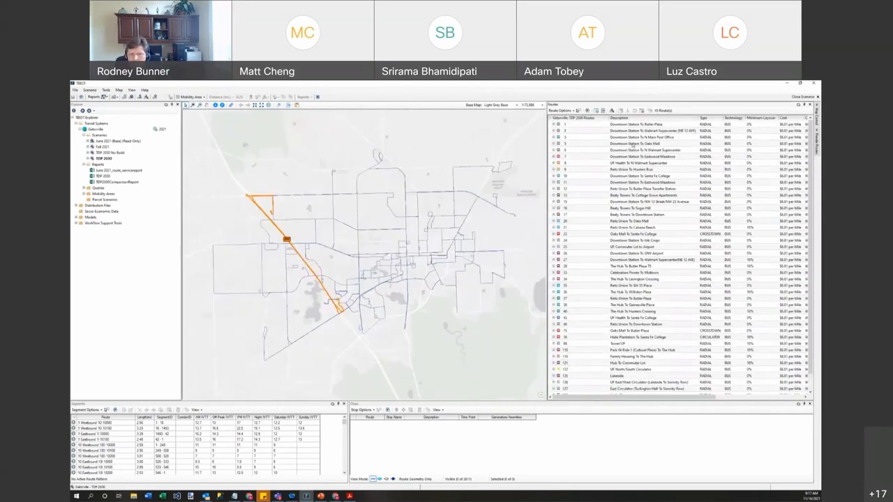
{"action": "key", "text": "ctrl+a"}
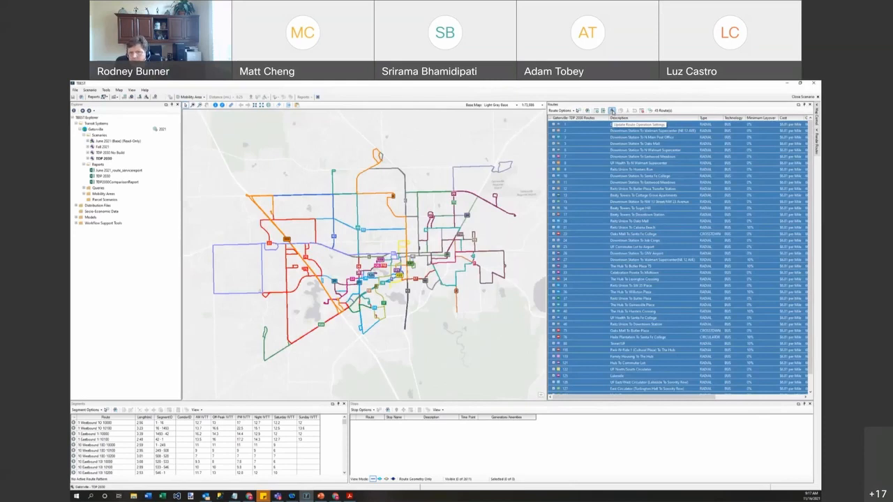
{"action": "left_click", "coordinate": [612, 110]}
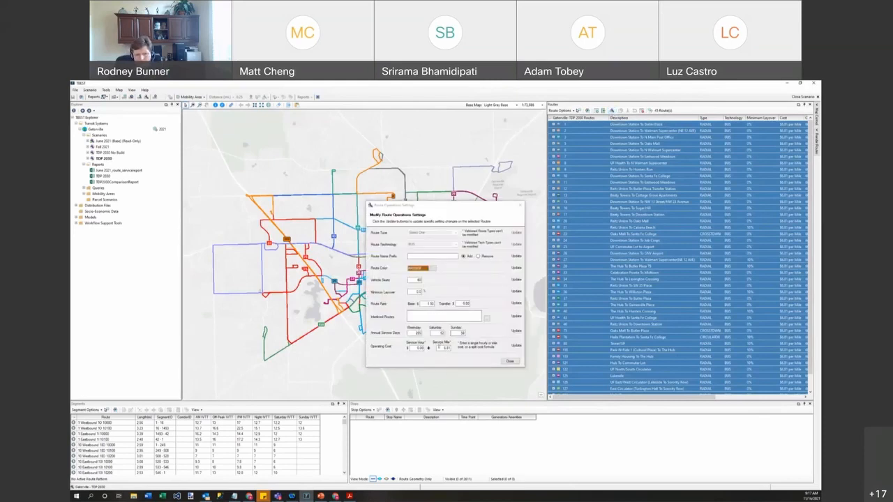
Set the operating cost per service mile to $8.81 for all selected TDP 2030 routes and save the scenario.
{"action": "double_click", "coordinate": [447, 348]}
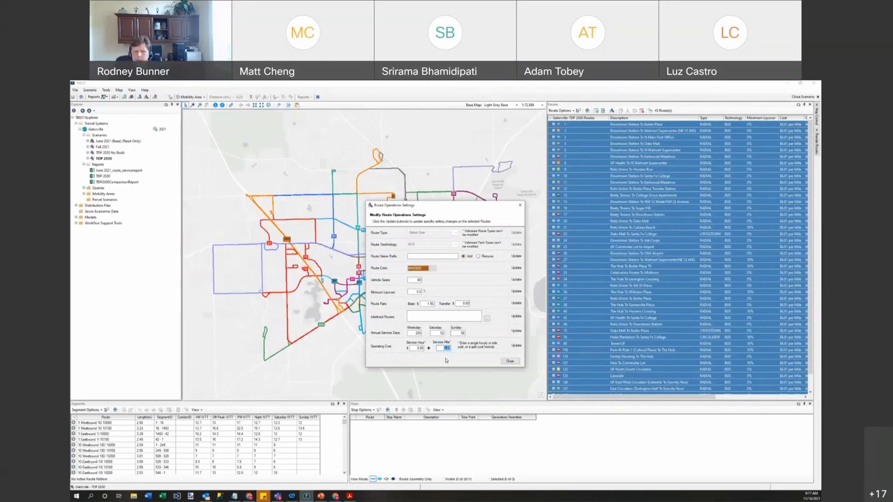
{"action": "left_click", "coordinate": [440, 349]}
{"action": "double_click", "coordinate": [447, 349]}
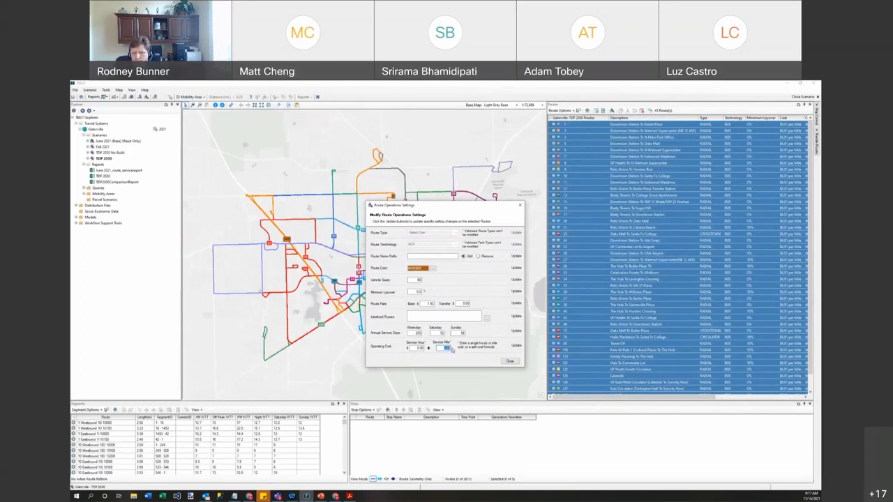
{"action": "left_click", "coordinate": [516, 346]}
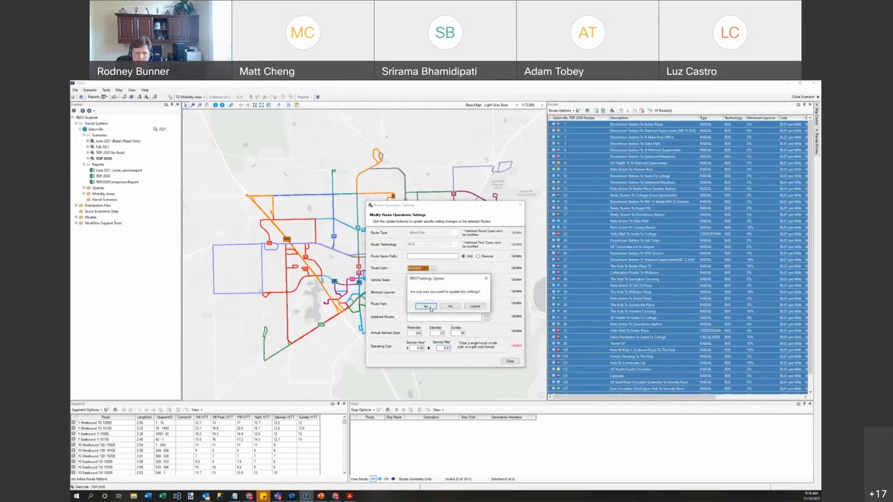
{"action": "left_click", "coordinate": [510, 361]}
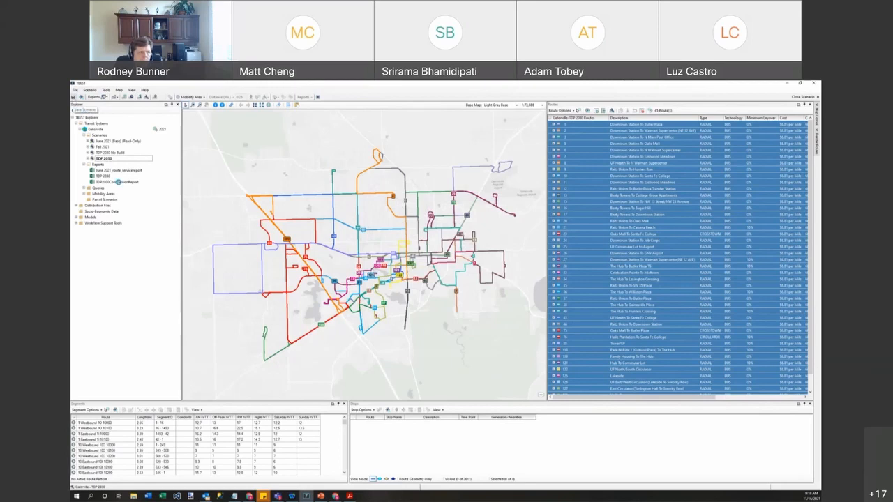
Close the TDP 2030 scenario and generate a Fall 2021 versus TDP 2030 weekday comparison report with Scenario Summary.
{"action": "left_click", "coordinate": [87, 160]}
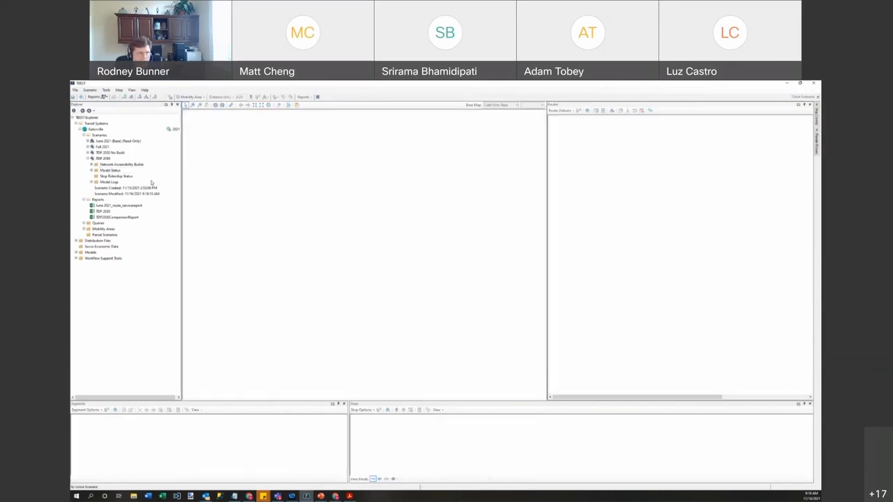
{"action": "right_click", "coordinate": [102, 148]}
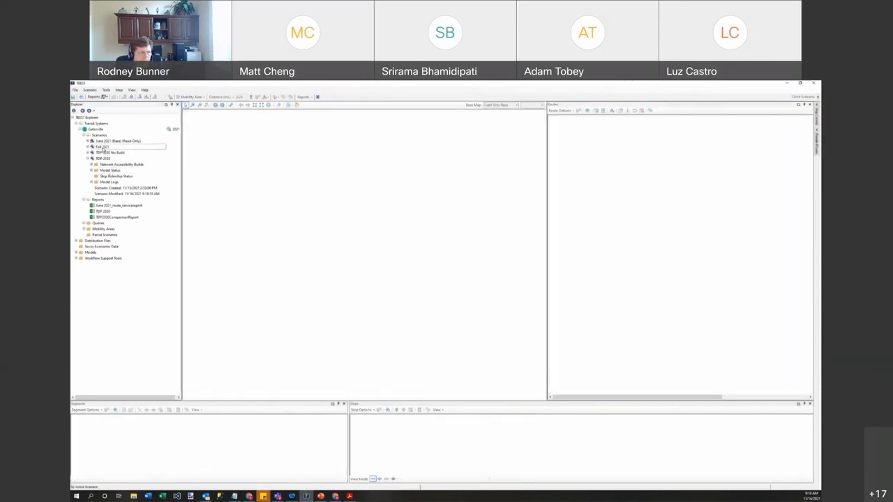
{"action": "left_click", "coordinate": [123, 165]}
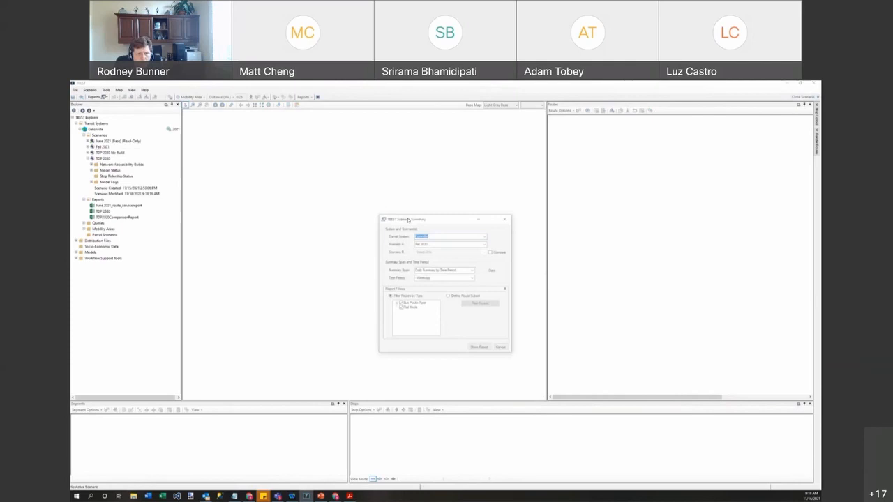
{"action": "left_click", "coordinate": [490, 253]}
{"action": "left_click", "coordinate": [485, 251]}
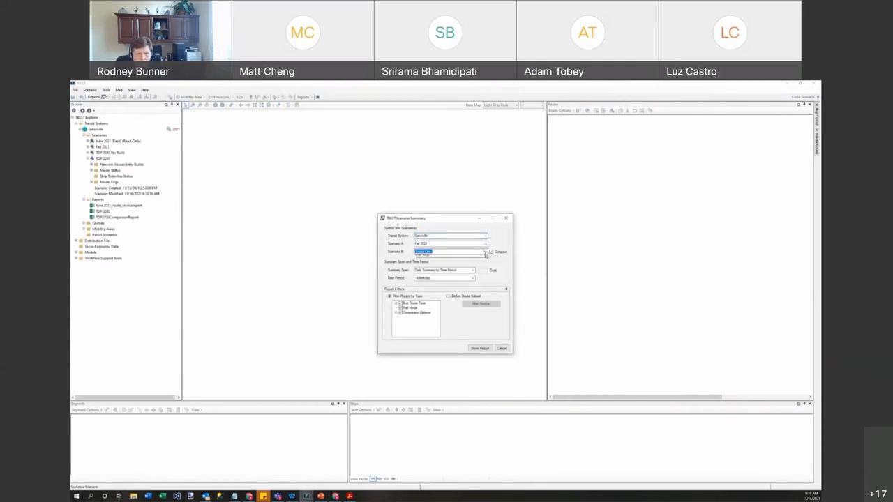
{"action": "left_click", "coordinate": [474, 266]}
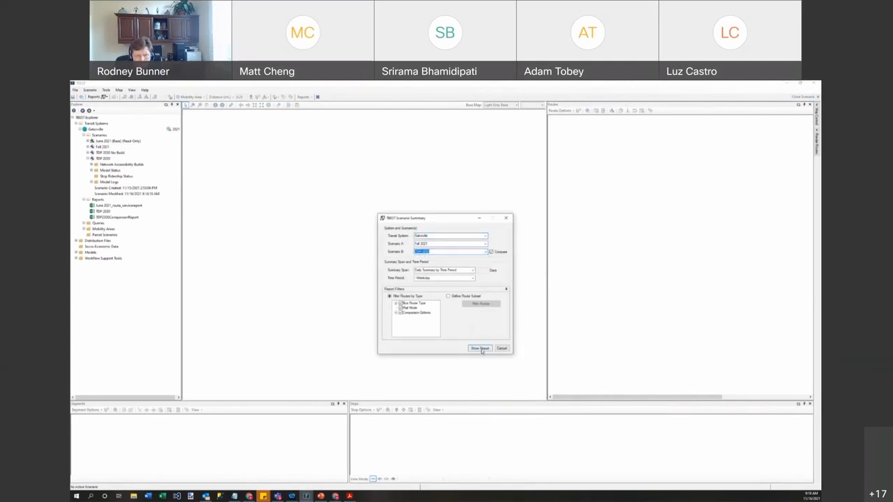
{"action": "left_click", "coordinate": [480, 349]}
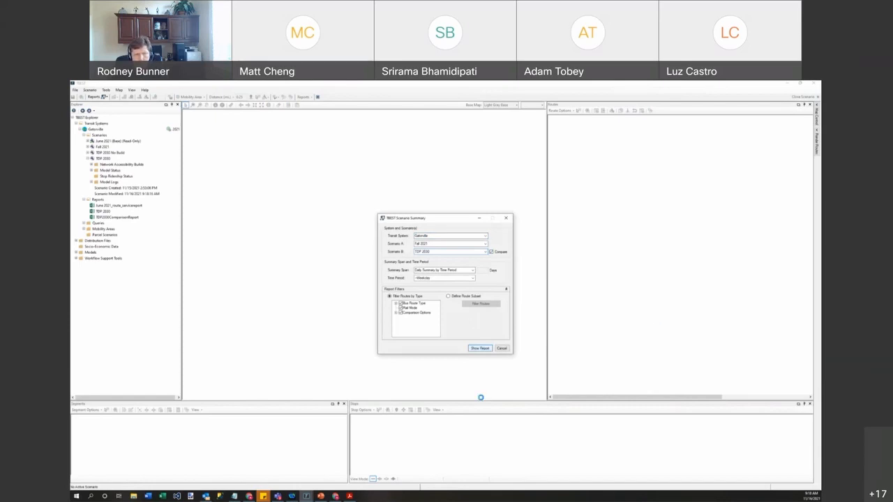
Enlarge the Fall 2021 versus TDP 2030 report, examine its route cost changes and totals, and close it along with Scenario Summary.
{"action": "left_click_drag", "start_coordinate": [422, 362], "coordinate": [680, 481]}
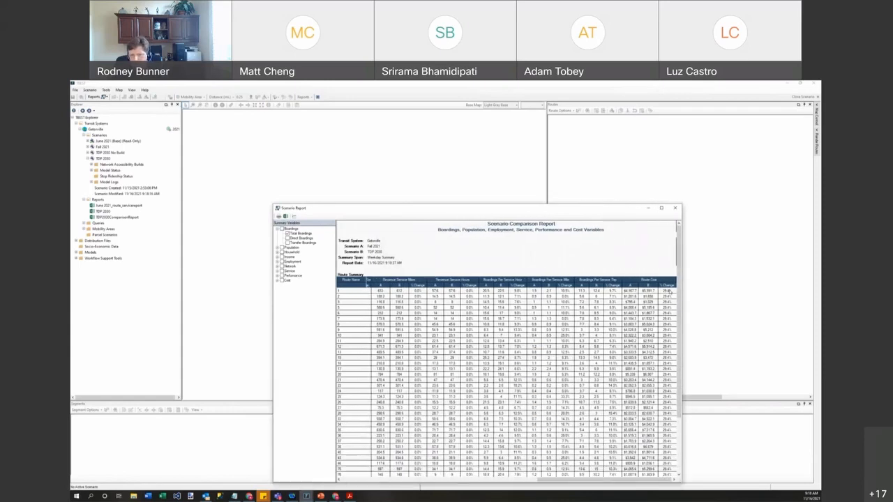
{"action": "left_click_drag", "start_coordinate": [623, 204], "coordinate": [619, 160]}
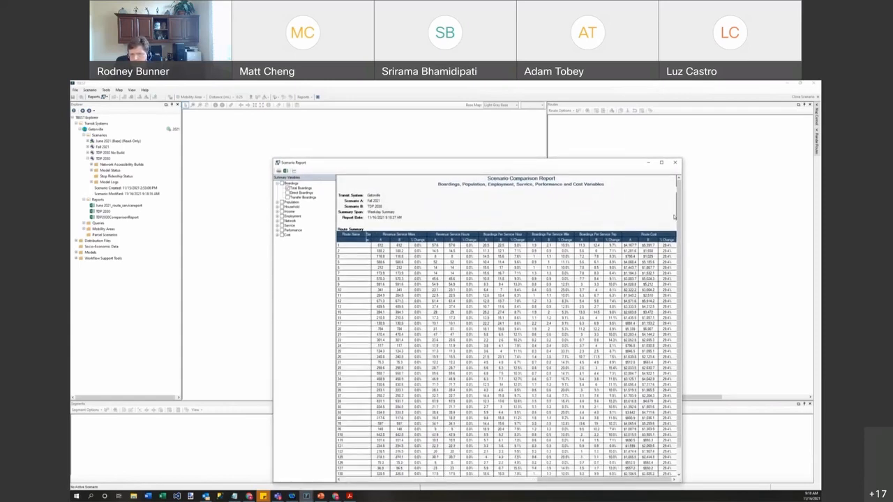
{"action": "left_click_drag", "start_coordinate": [681, 215], "coordinate": [706, 352]}
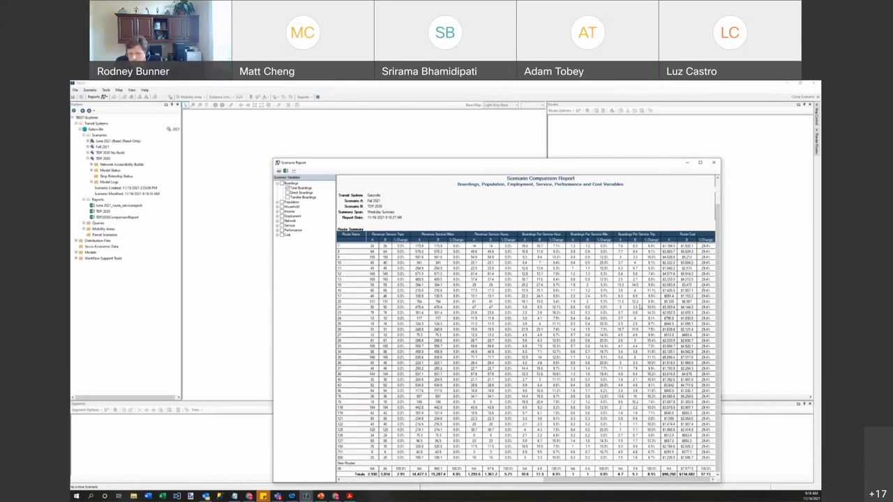
{"action": "left_click_drag", "start_coordinate": [621, 167], "coordinate": [549, 127]}
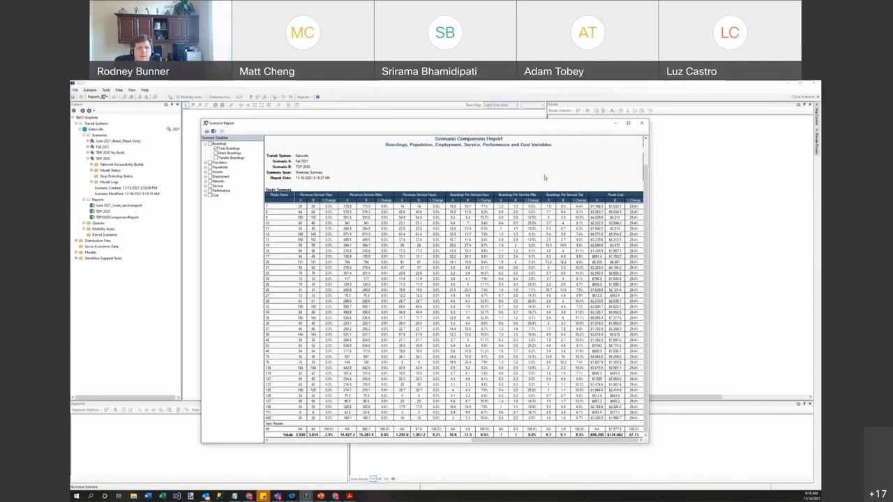
{"action": "left_click", "coordinate": [643, 124]}
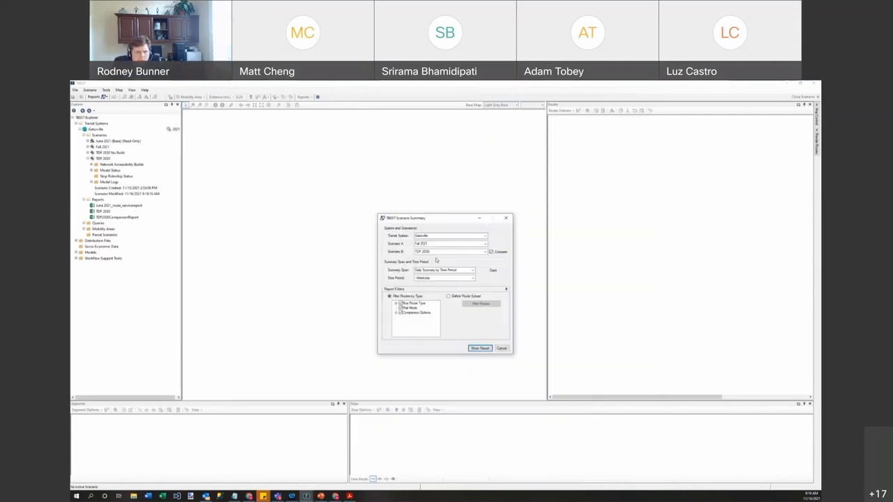
{"action": "left_click", "coordinate": [509, 219]}
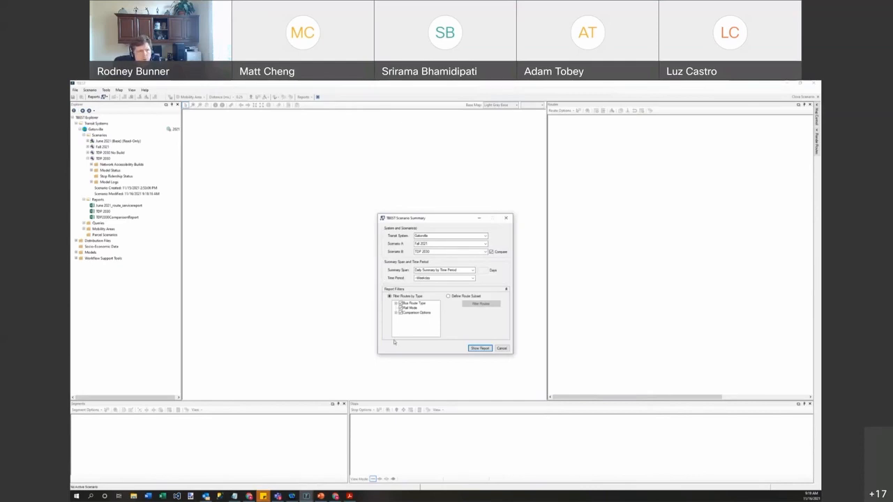
{"action": "left_click", "coordinate": [507, 218]}
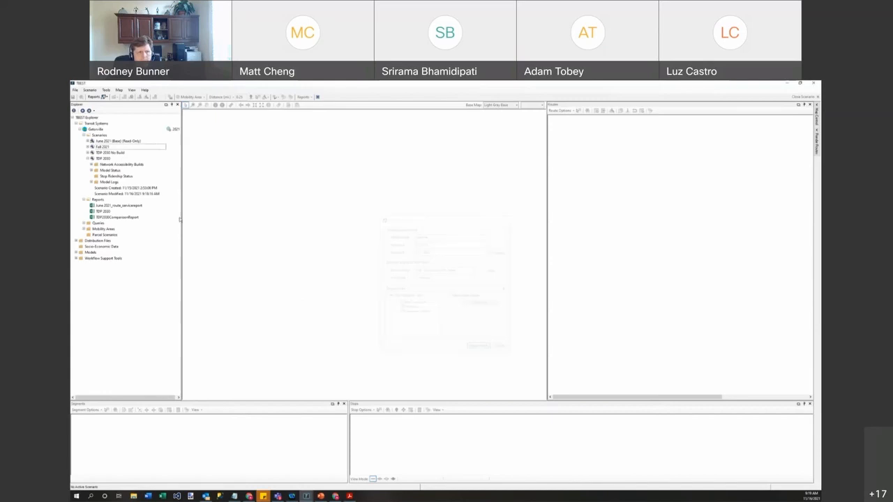